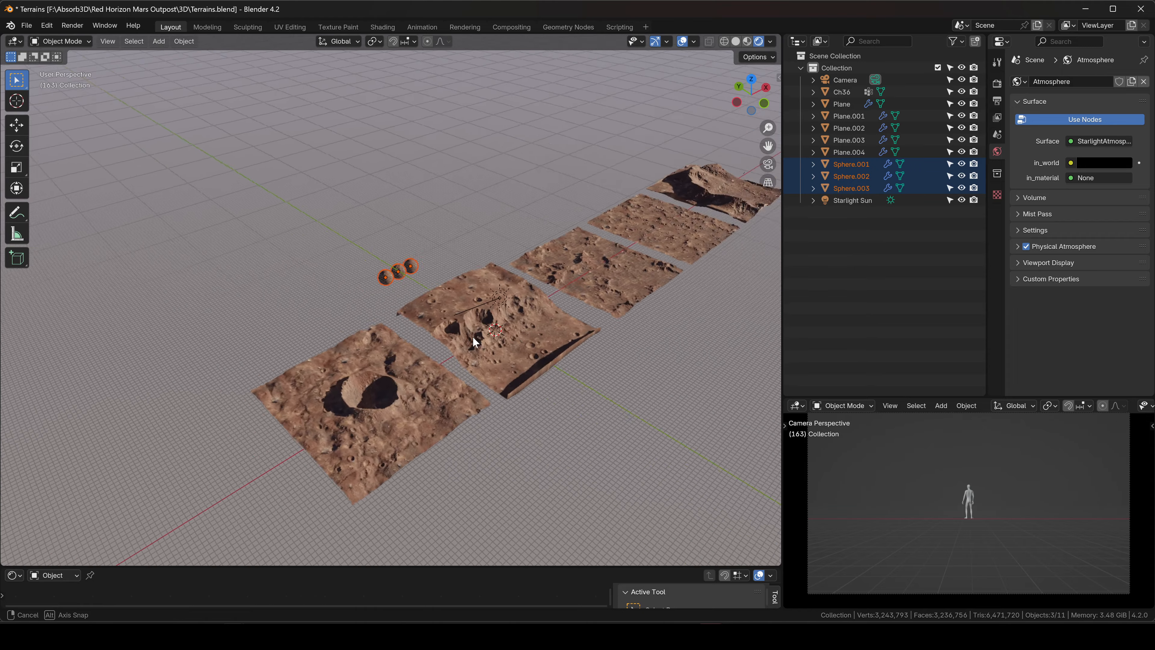
- Copy the three Mars-ground spheres in the Terrains file, with the middle one as the active object
scroll(397, 273, "up", 7)
scroll(410, 295, "up", 4)
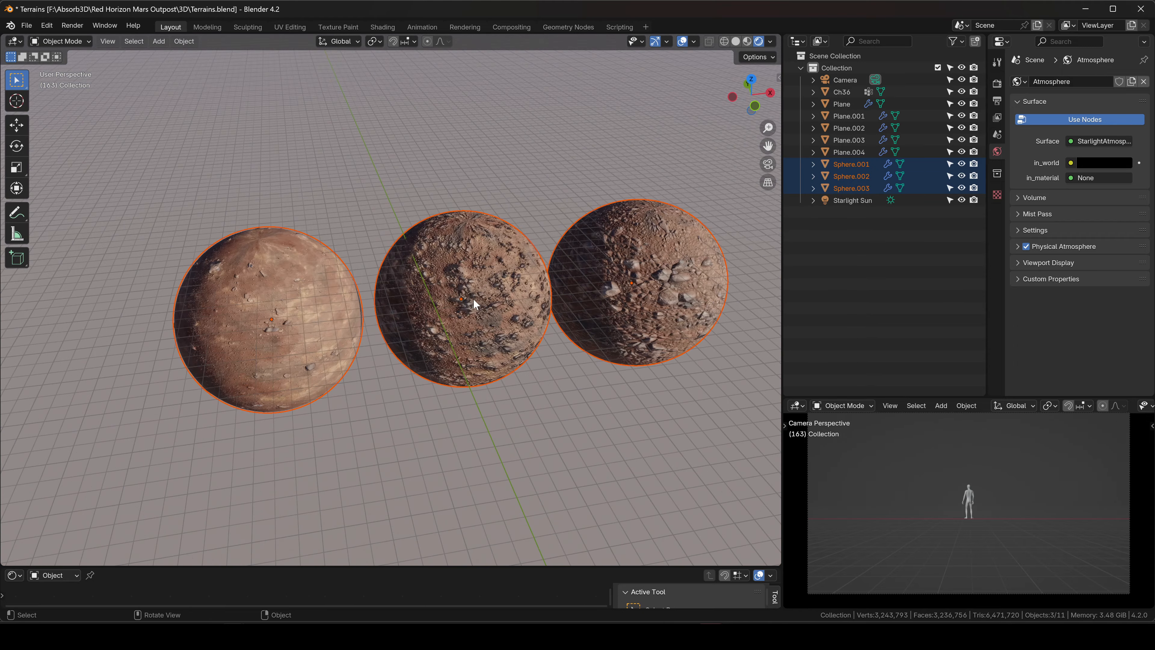
middle_click_drag(475, 302, 402, 269)
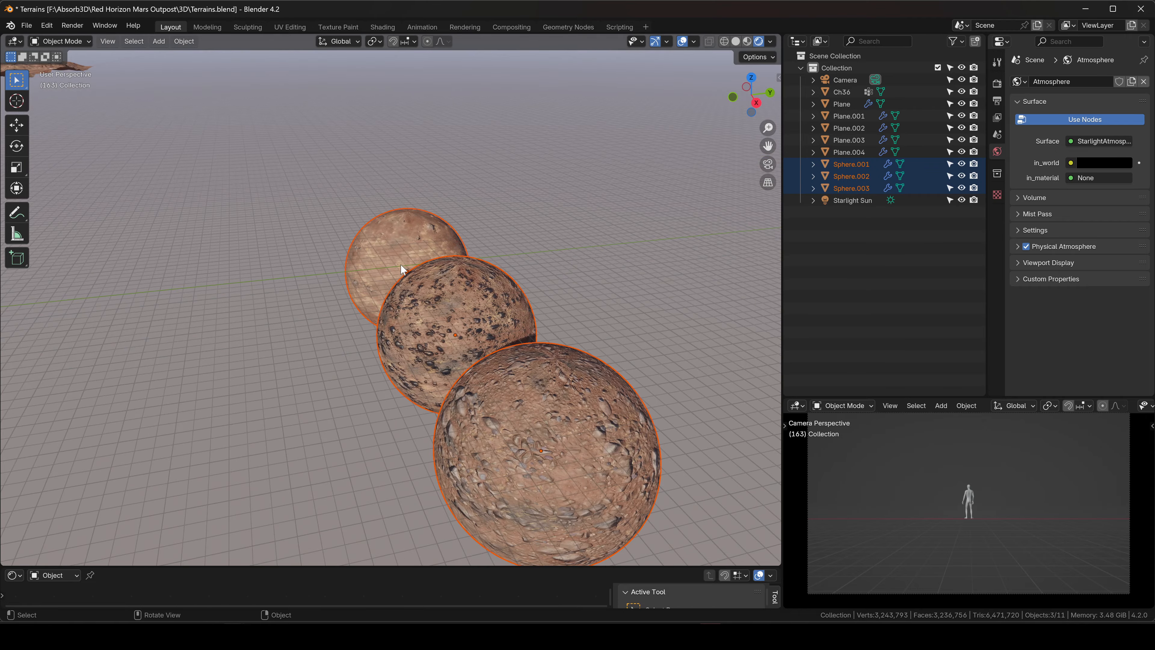
middle_click_drag(348, 381, 406, 369)
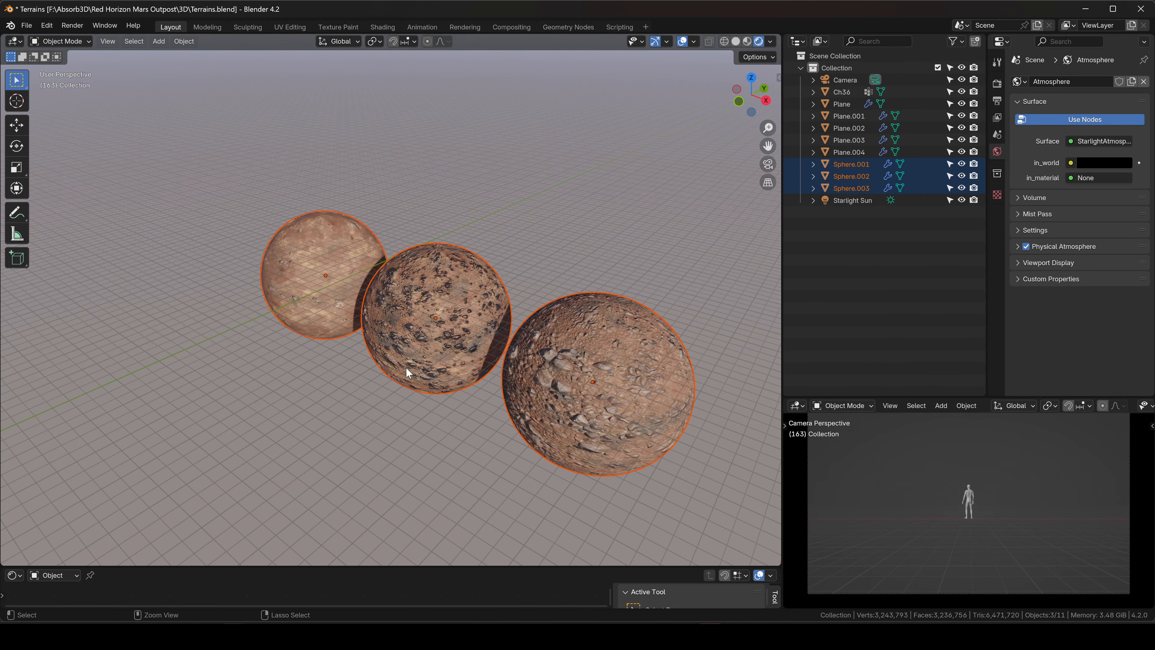
left_click(418, 318, "shift")
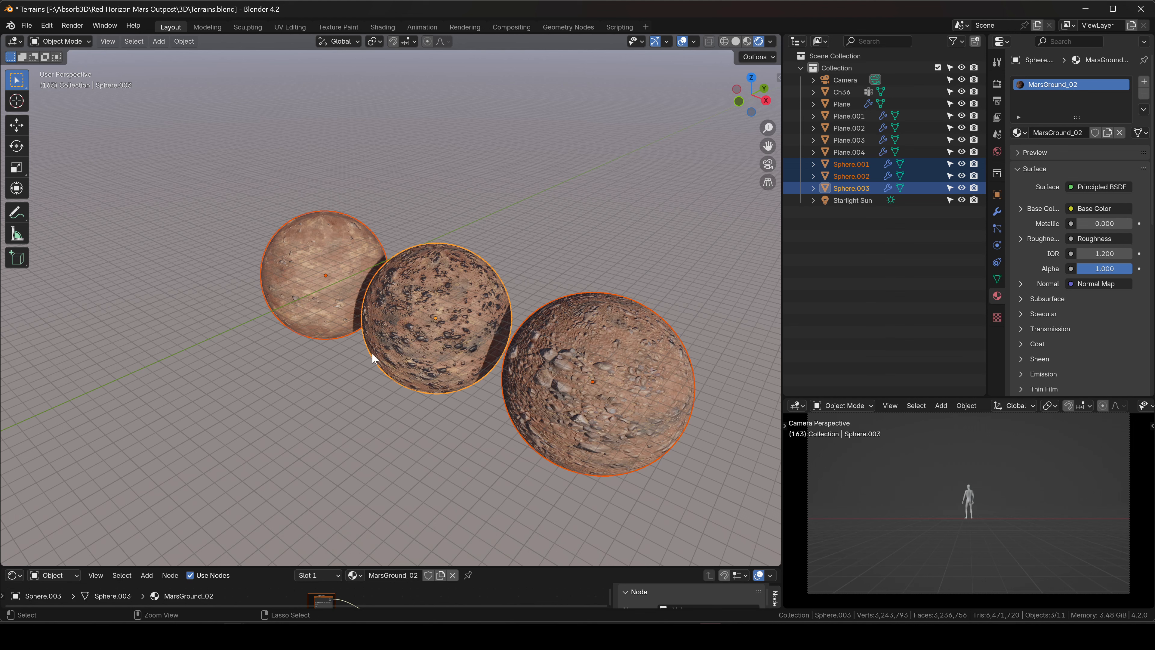
key("ctrl+c")
- Paste the spheres into the unsaved terrain file and move them about 84 ft in X and -150 ft in Y, beside the terrain
mouse_move(261, 637)
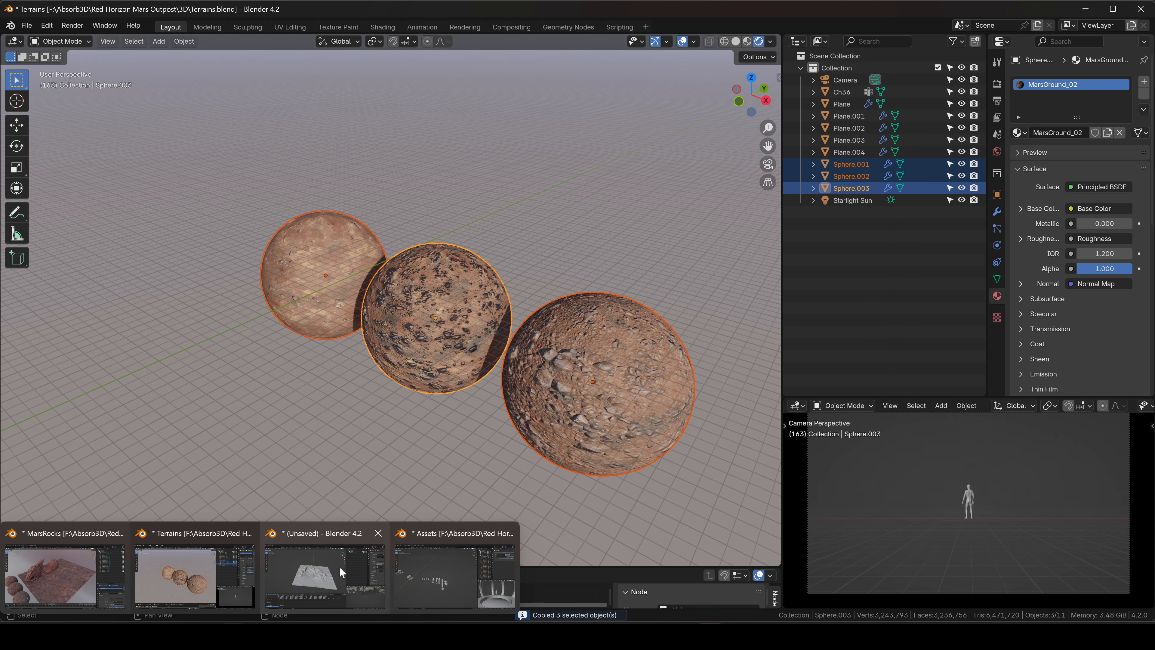
left_click(339, 566)
left_click(351, 528)
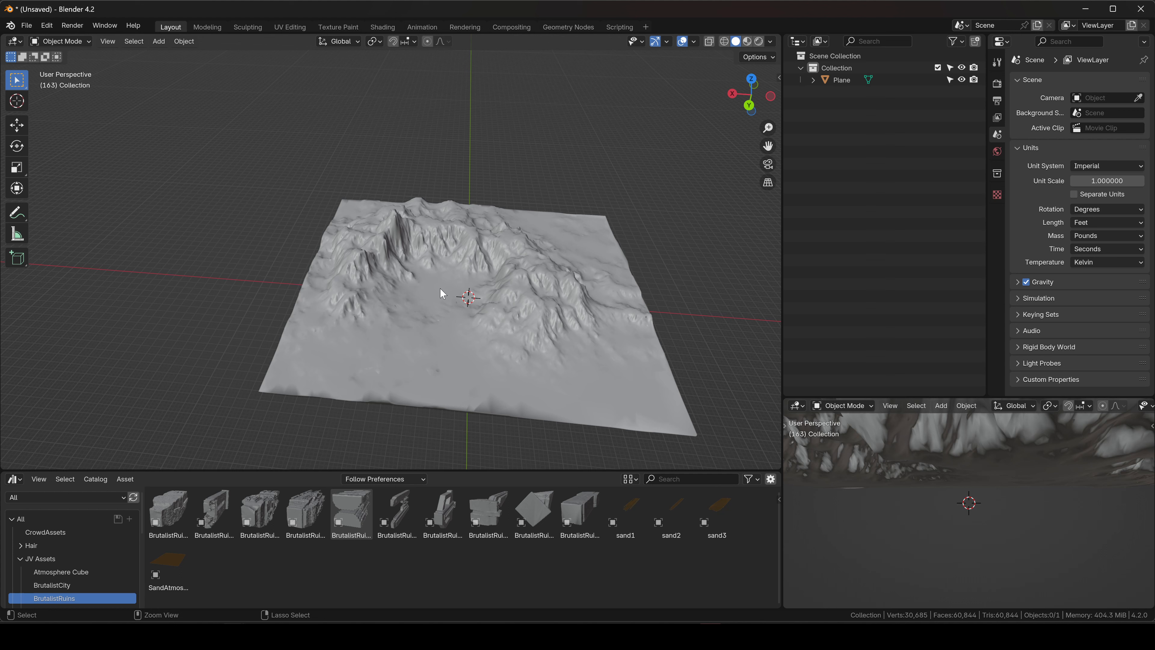
key("ctrl+v")
scroll(440, 289, "down", 8)
key("g")
key("shift+z")
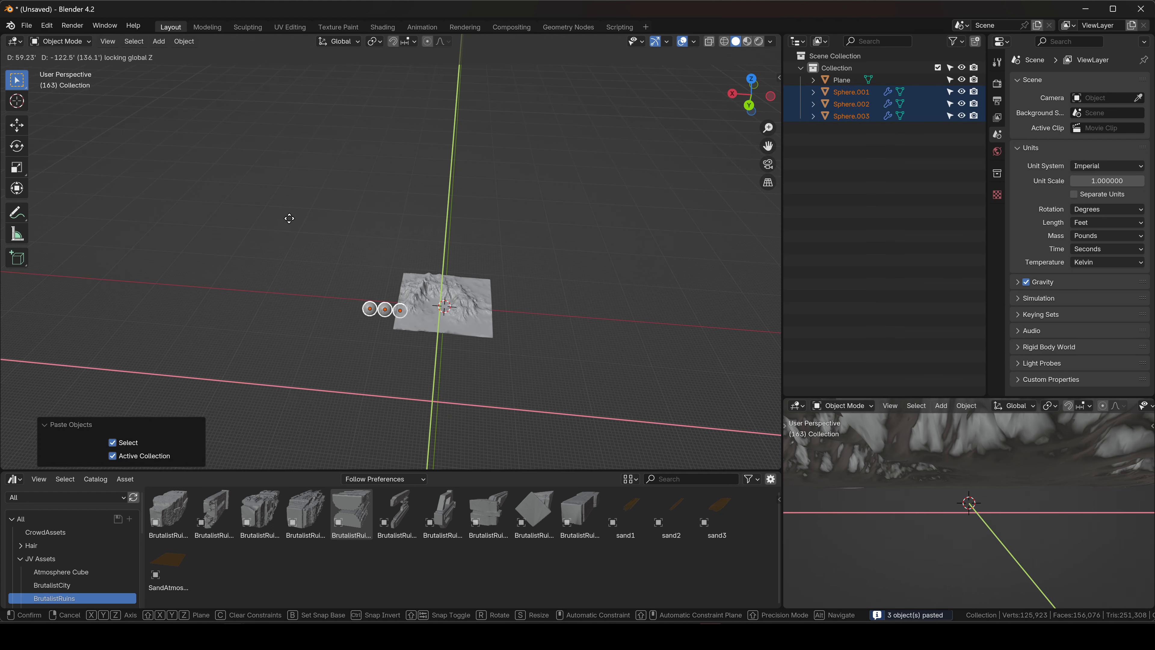
left_click(289, 218)
scroll(400, 264, "up", 4)
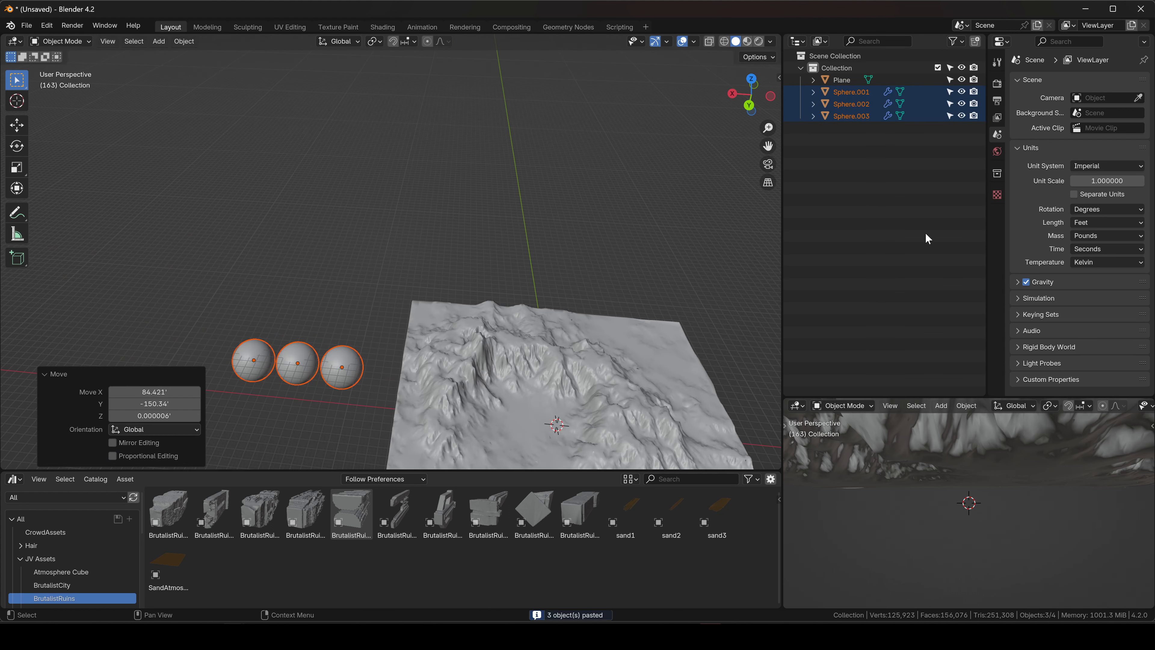
- Check which material is assigned to each of the three pasted spheres
left_click(307, 359)
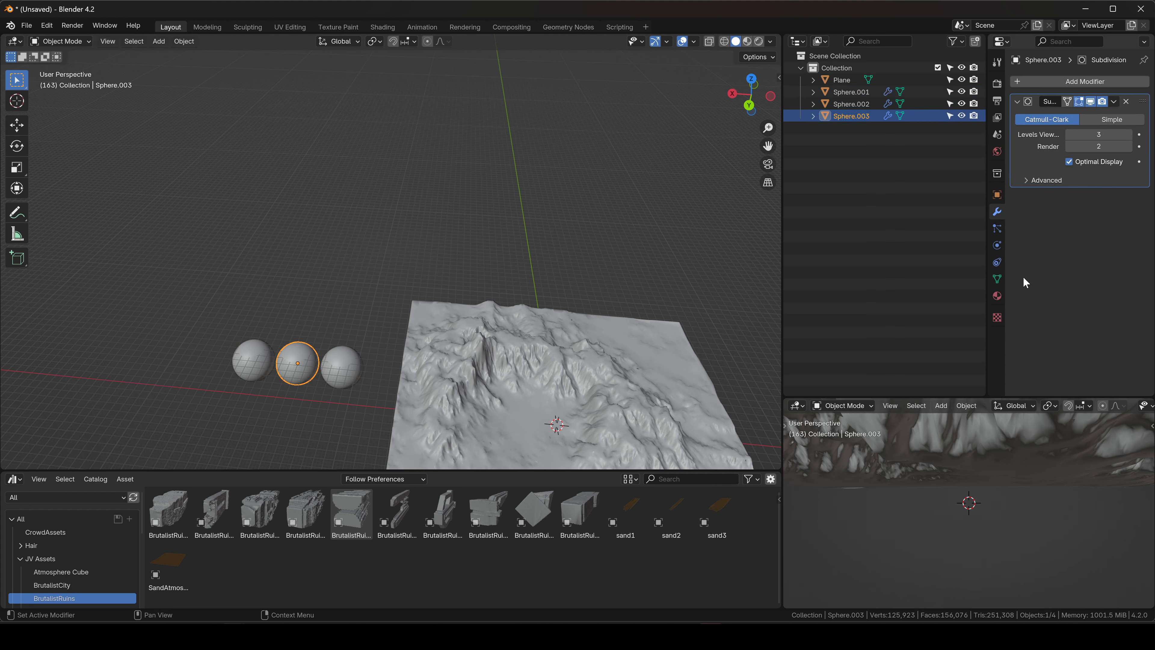
left_click(997, 296)
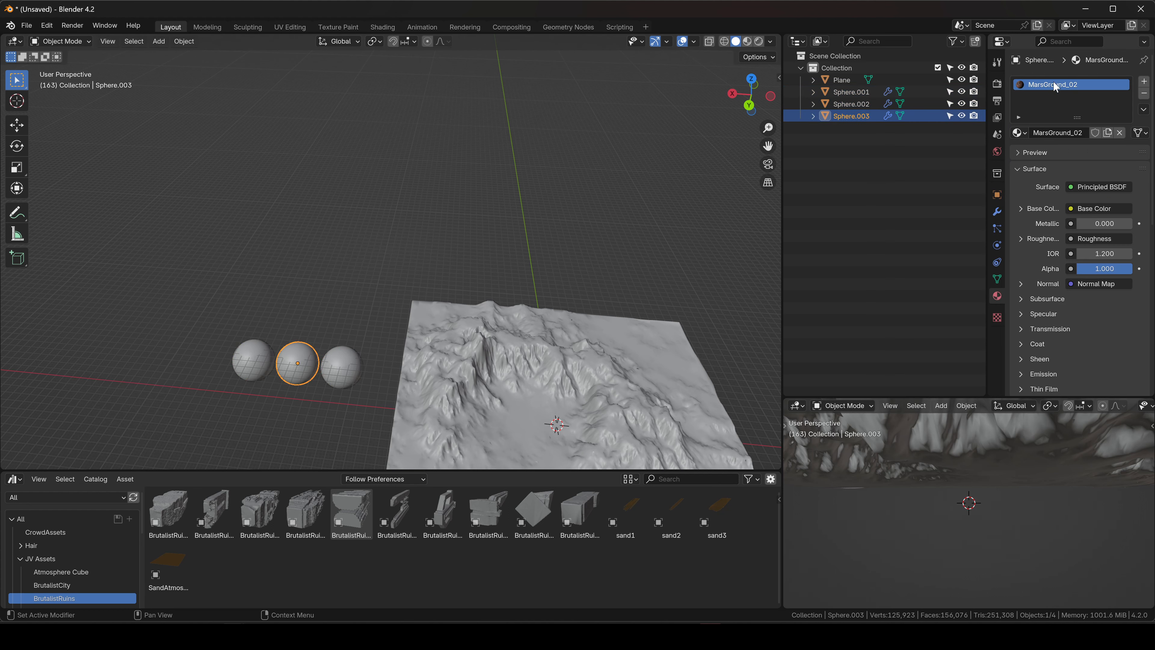
left_click(262, 362)
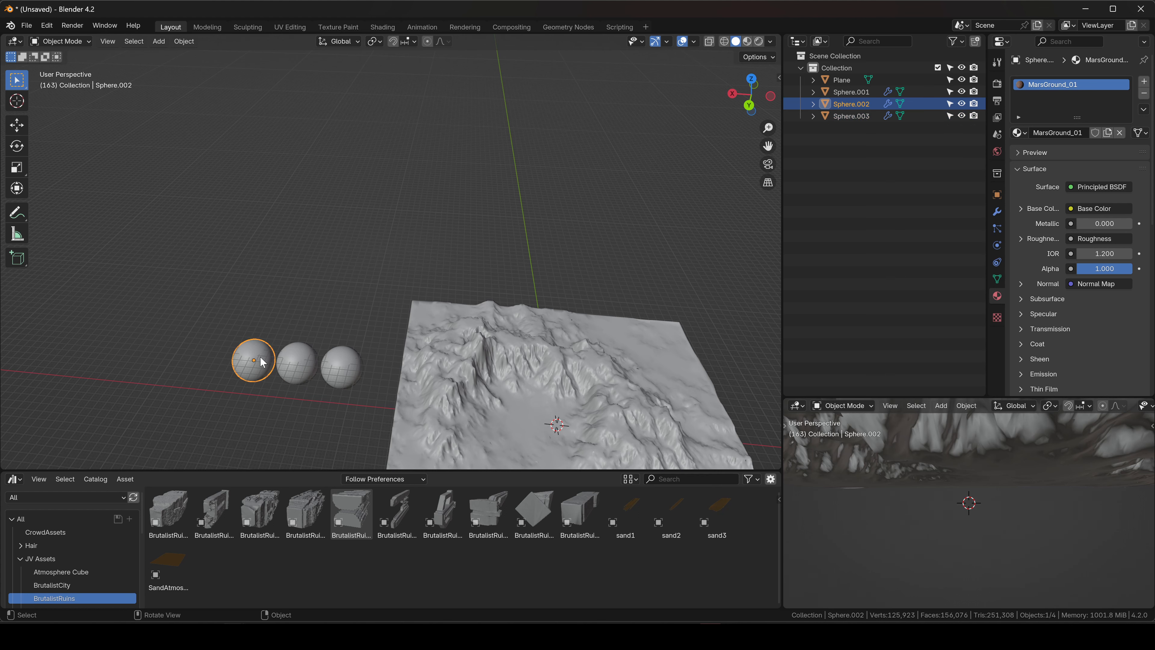
left_click(339, 376)
- Enable the Physical Atmosphere in the rendered view and set its sun to azimuth 85° and elevation 152°
middle_click_drag(363, 376, 503, 225, "shift")
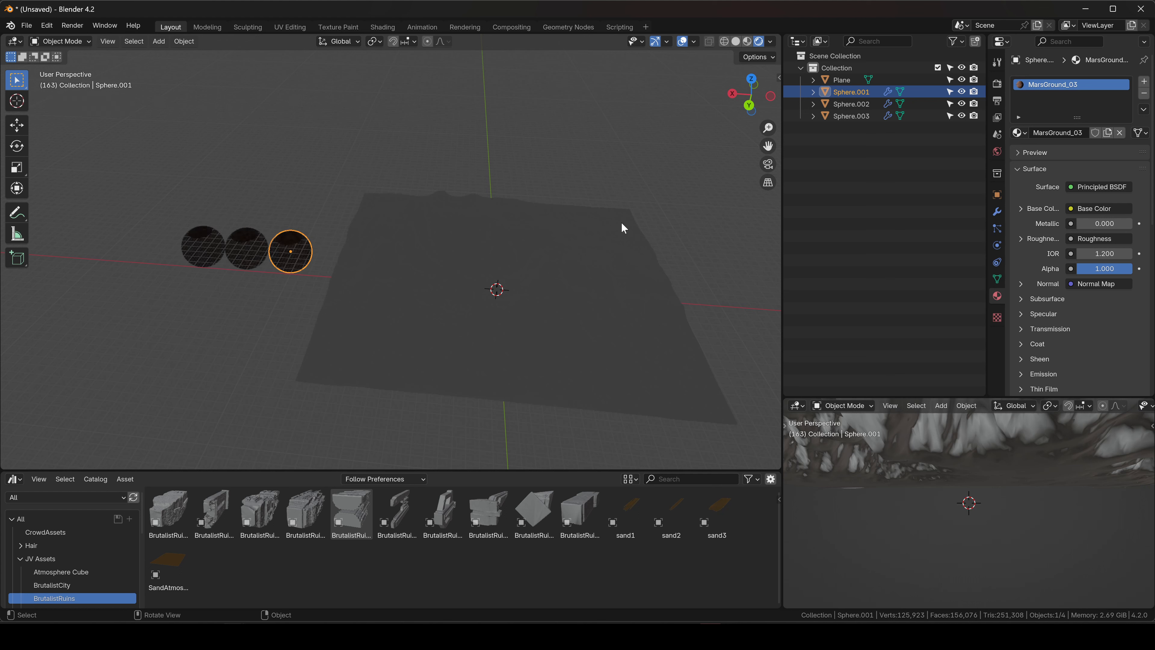
middle_click_drag(593, 217, 568, 235)
key("n")
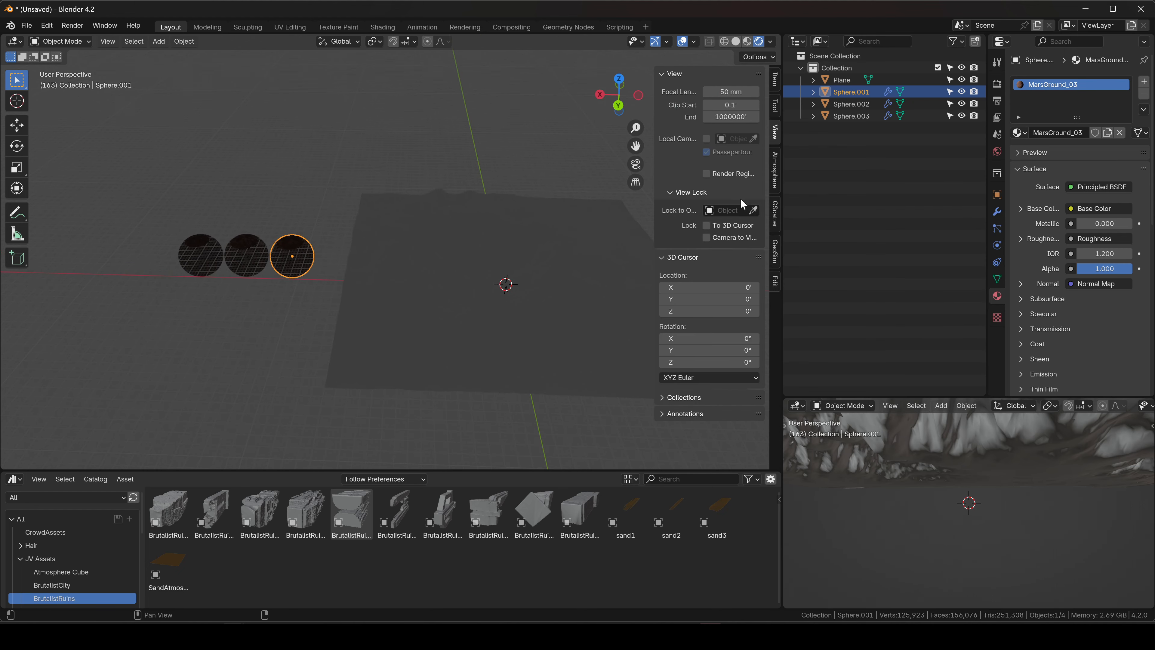
left_click(776, 177)
left_click(670, 74)
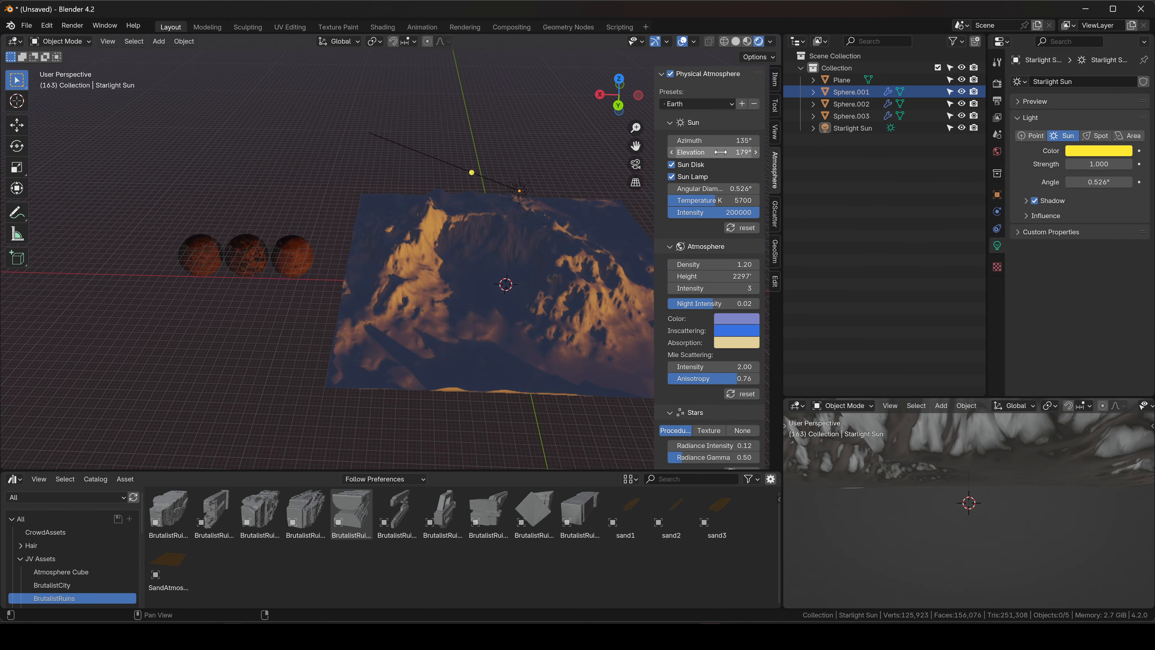
left_click_drag(714, 152, 693, 141)
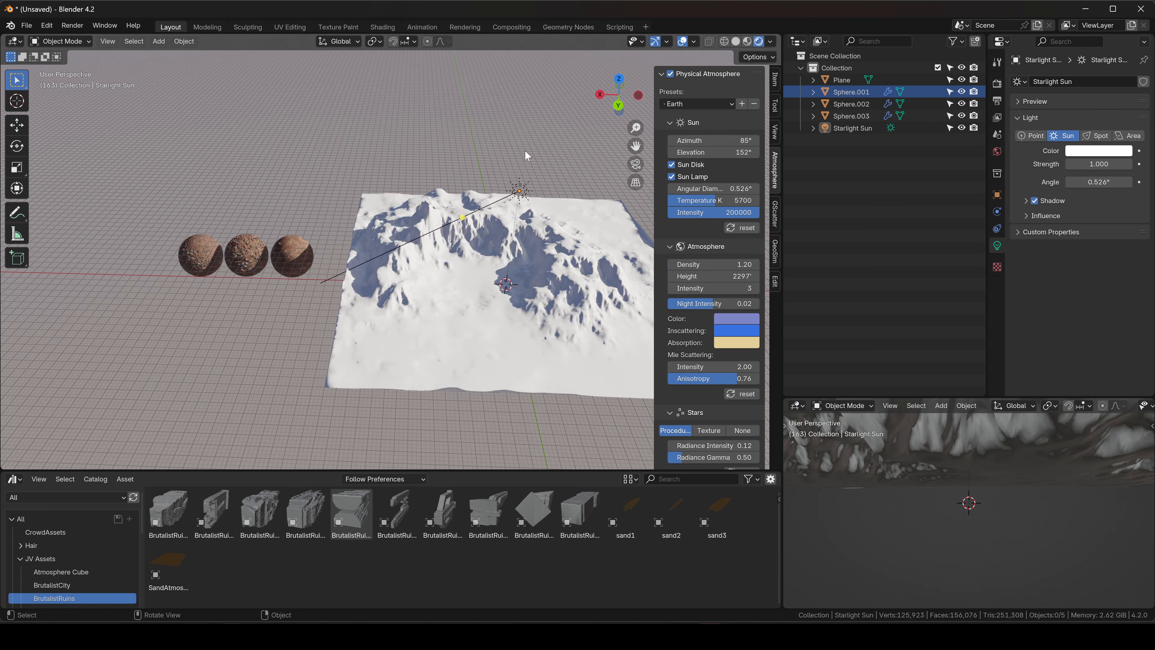
key("n")
- Raise the three spheres together about 33.3 ft along the Z axis
middle_click_drag(527, 173, 260, 226, "ctrl")
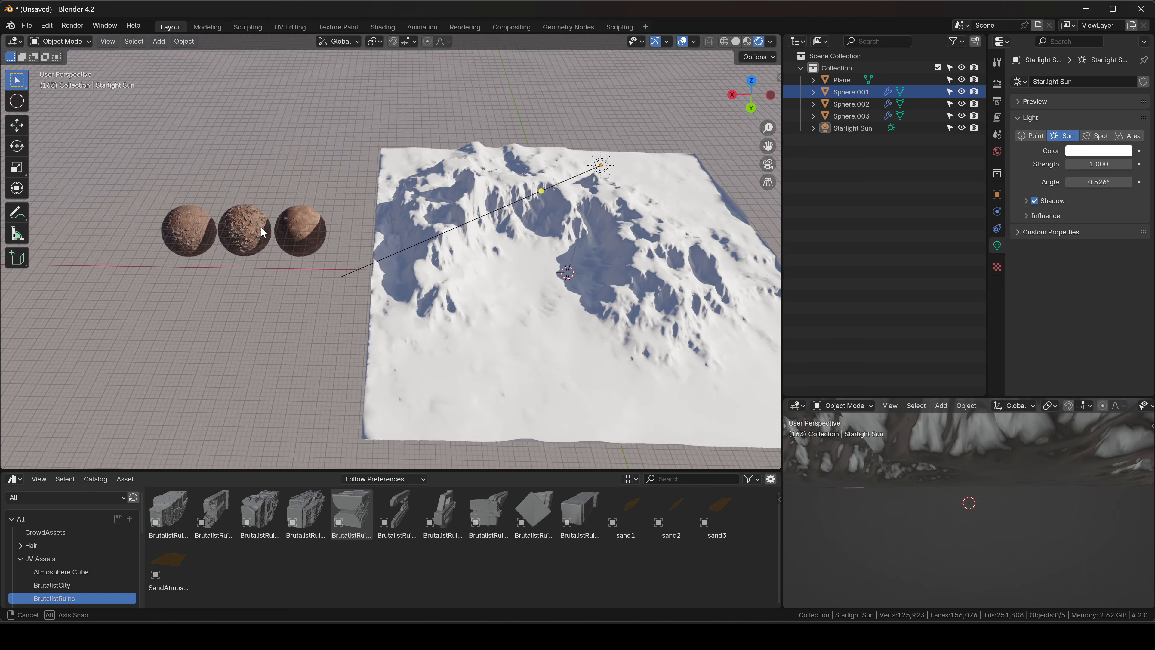
left_click_drag(172, 186, 296, 219)
key("g")
key("z")
left_click(341, 122)
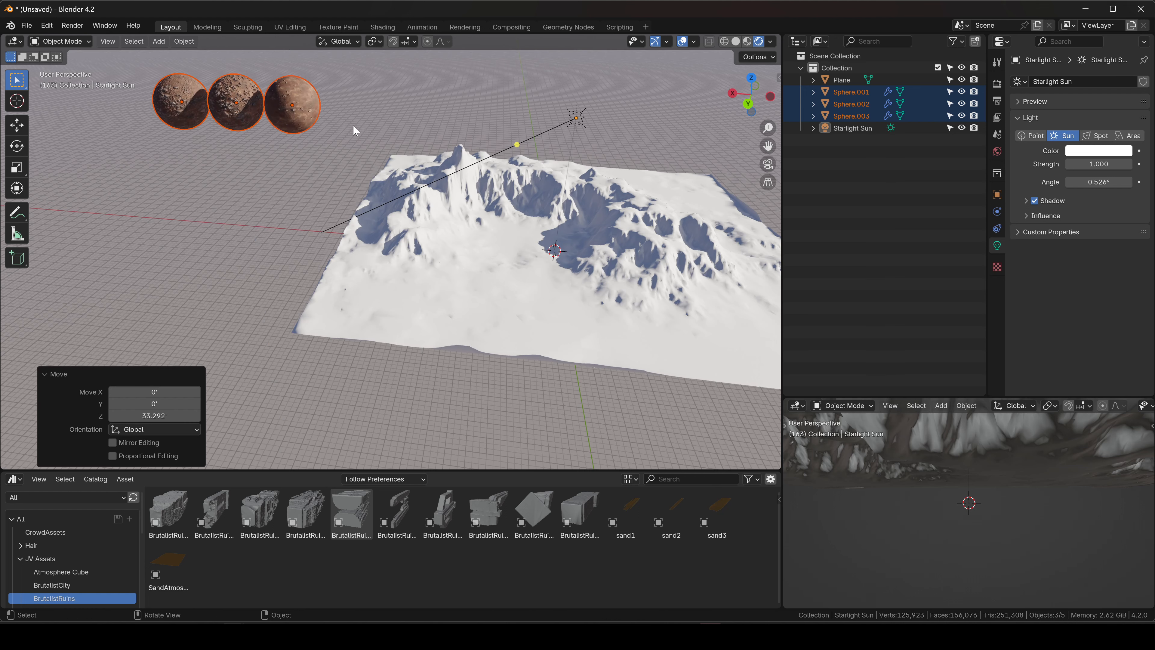
left_click(353, 124)
middle_click_drag(353, 125, 432, 154)
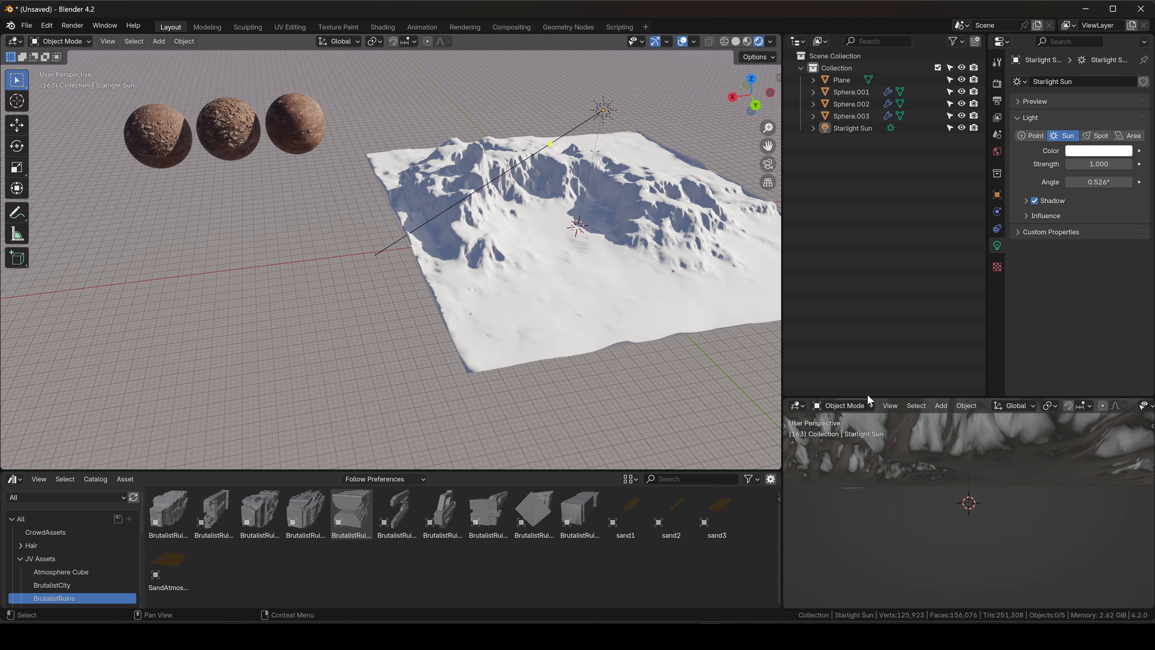
- Enlarge the secondary viewport by shrinking the surrounding areas and turn it into a Shader Editor
left_click_drag(867, 395, 882, 235)
left_click_drag(684, 469, 685, 594)
left_click_drag(782, 271, 641, 293)
left_click(658, 242)
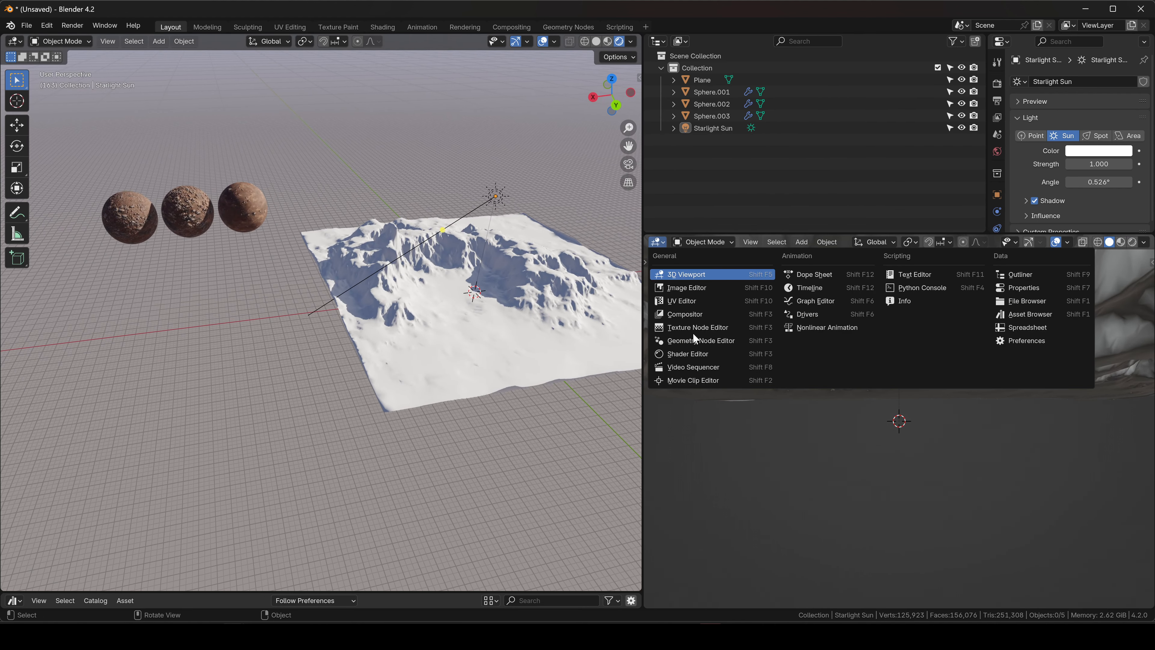
left_click(692, 352)
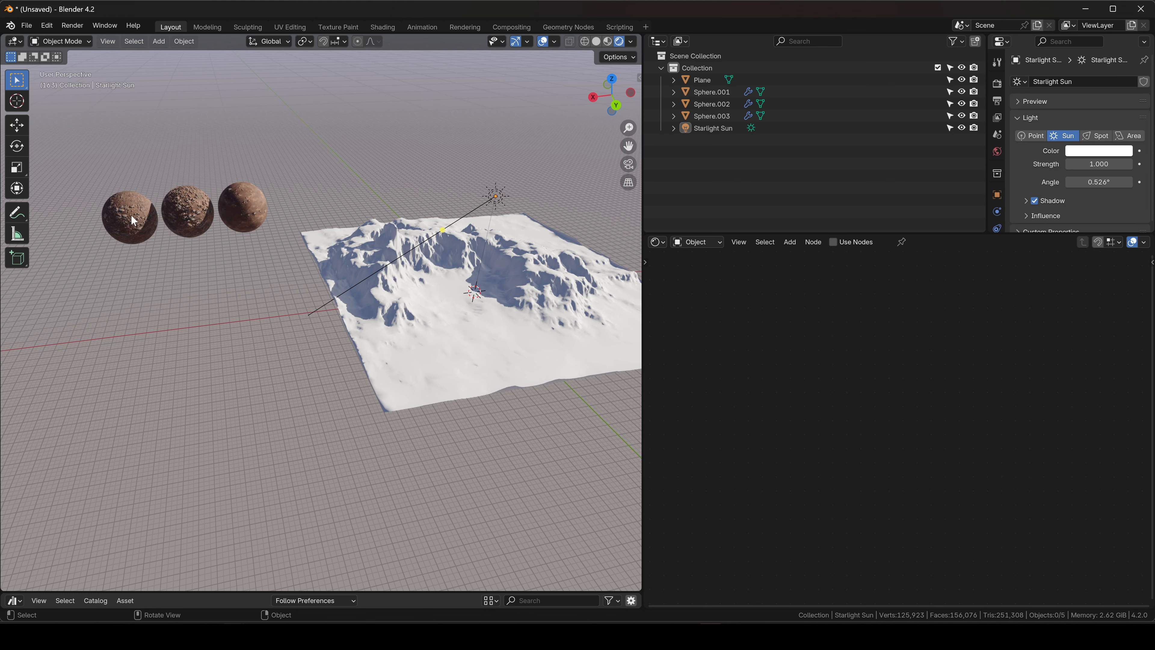
- Inspect the shader nodes of each sphere's material and check the terrain plane for a material
left_click(252, 207)
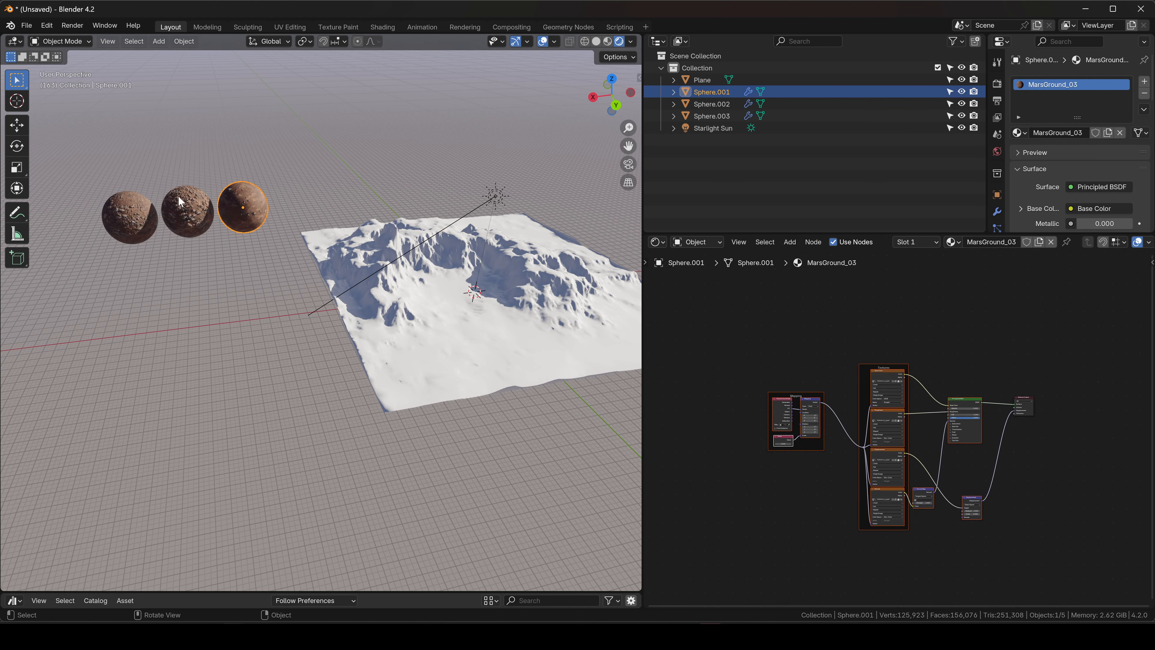
left_click(188, 204)
left_click(136, 227)
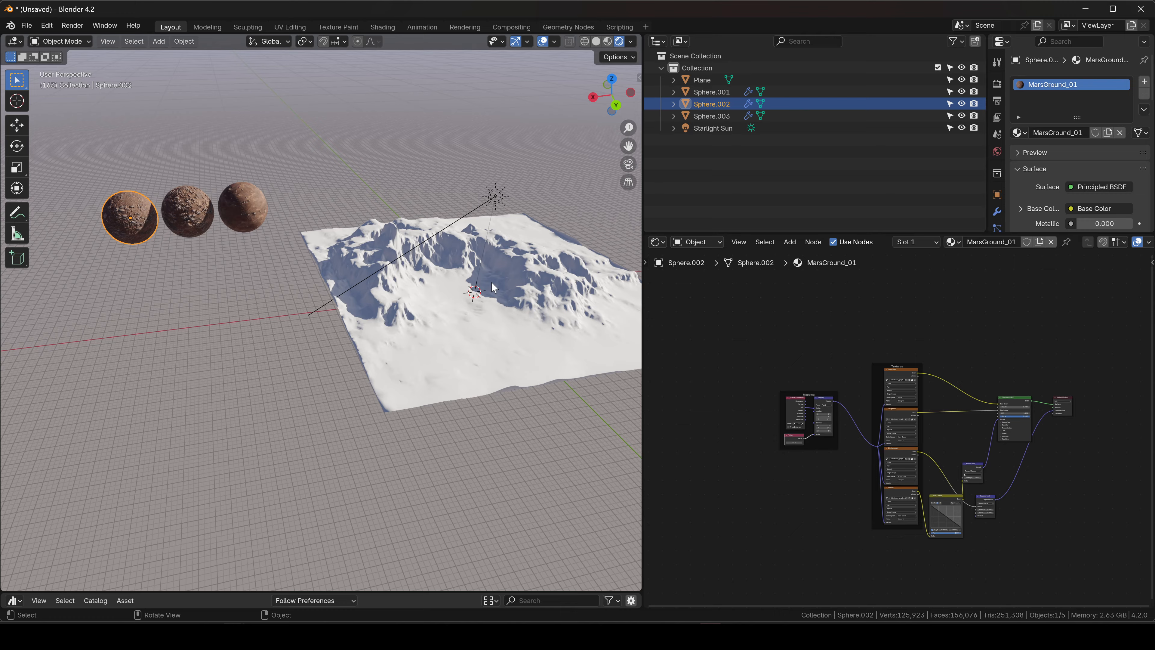
middle_click_drag(493, 287, 408, 268)
left_click(431, 305)
mouse_move(431, 305)
middle_mouse_down()
mouse_move(424, 289)
mouse_move(450, 313)
middle_mouse_up()
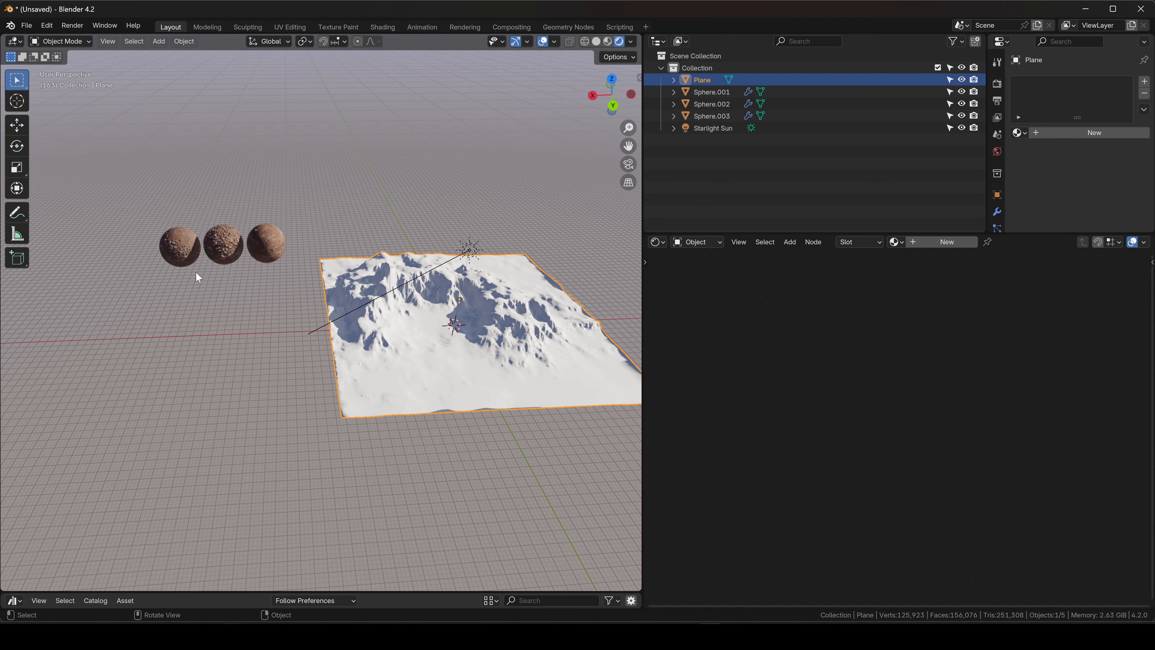
- Copy the MarsGround_01 material from its sphere to the terrain plane
left_click(169, 258)
middle_click_drag(284, 292, 279, 298)
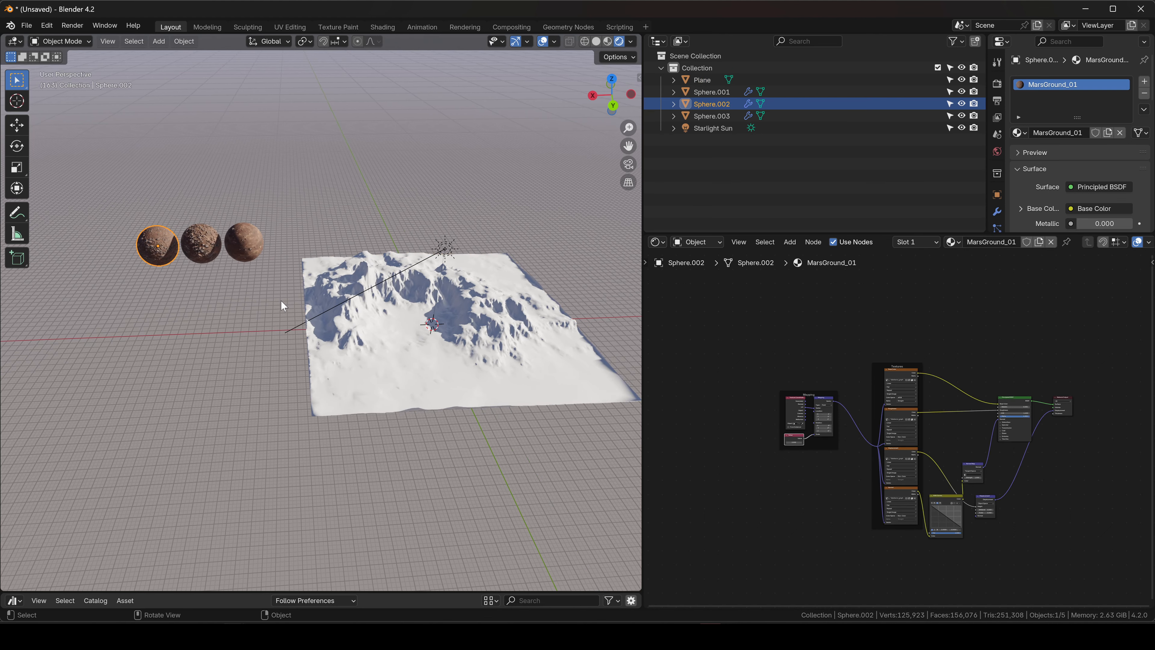
left_click(452, 297, "shift")
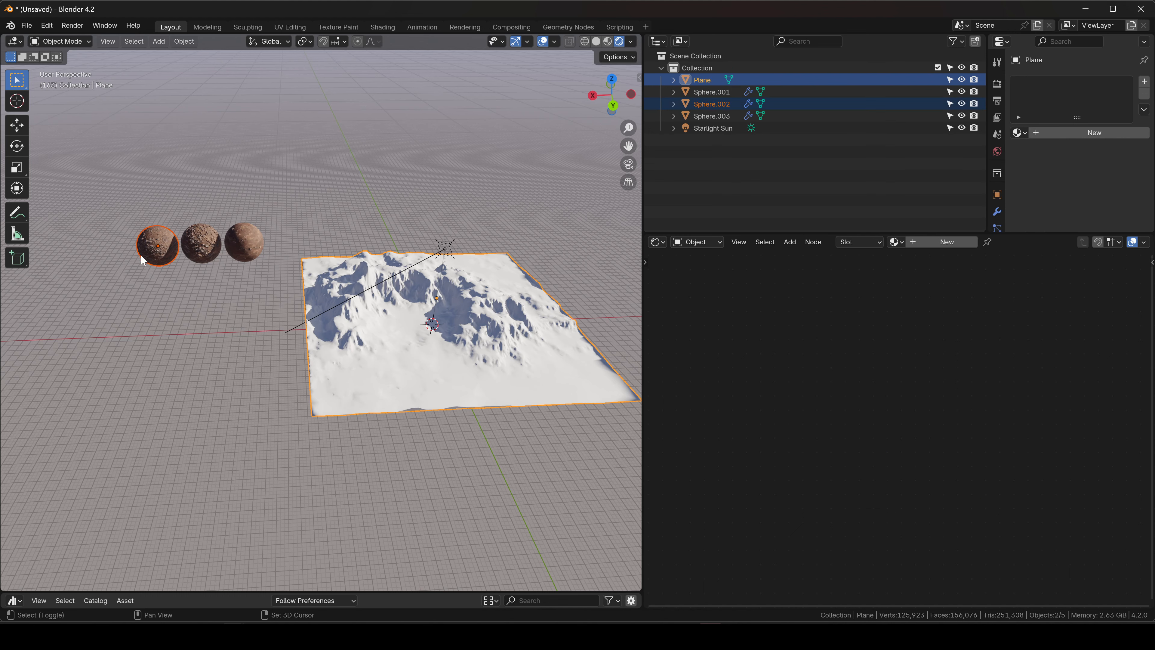
left_click(153, 252, "shift")
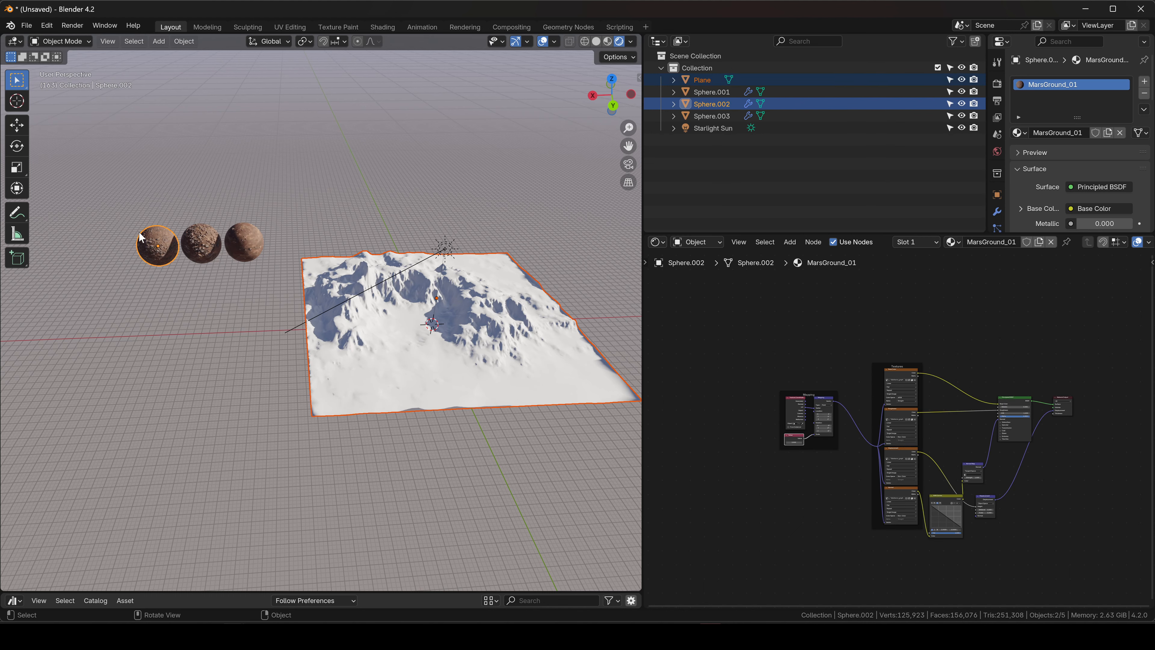
left_click(1144, 109)
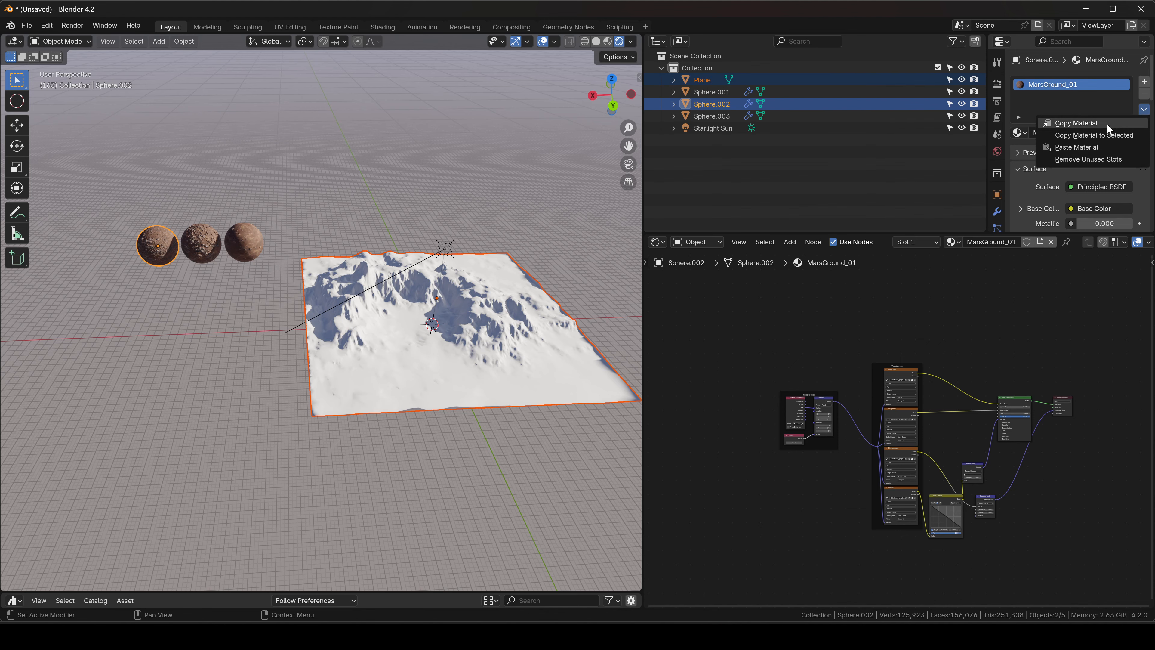
left_click(1081, 135)
left_click(438, 222)
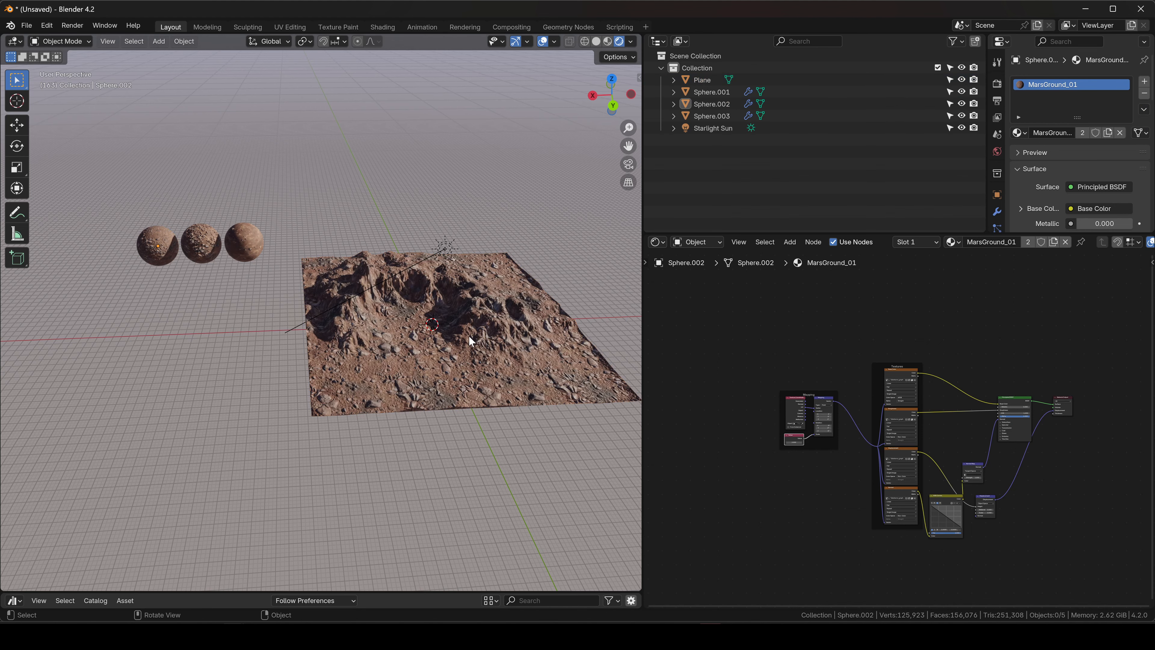
- Examine the scale and detail of the rock texture on the terrain up close and from several angles
scroll(469, 335, "up", 6)
middle_click_drag(459, 331, 435, 350)
scroll(420, 346, "down", 5)
scroll(369, 291, "up", 4)
left_click(368, 293)
scroll(369, 293, "down", 5)
scroll(318, 396, "up", 3)
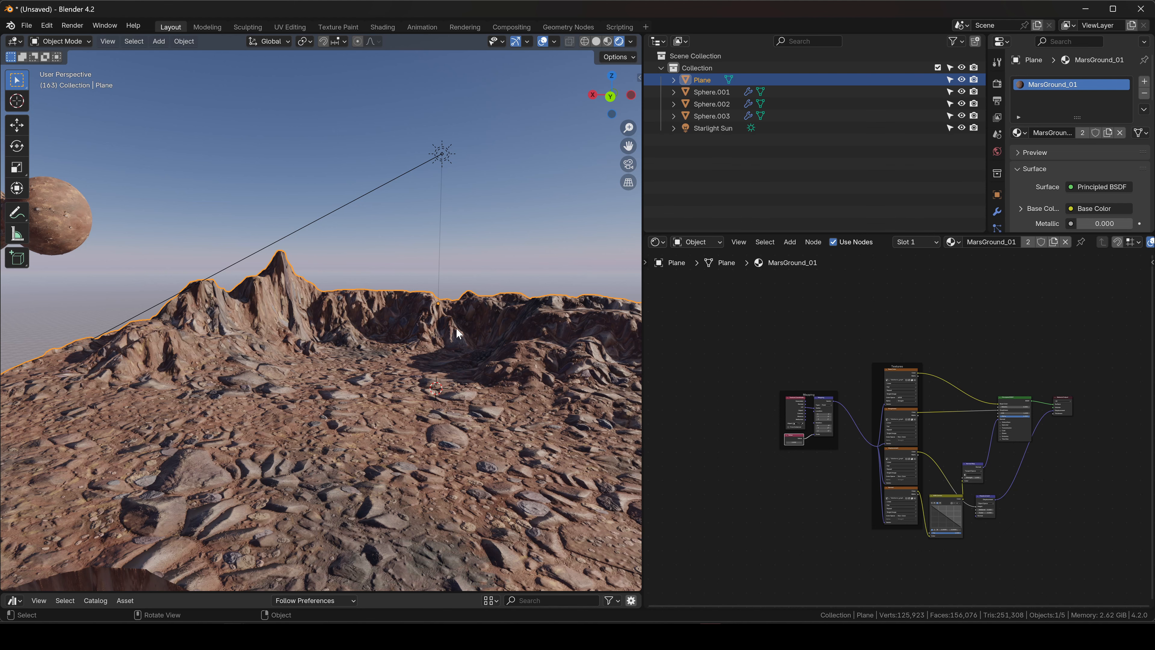
middle_click_drag(430, 356, 415, 455)
- Open a new Blender 4.2 window and copy the default Ch36 human figure
right_click(234, 636)
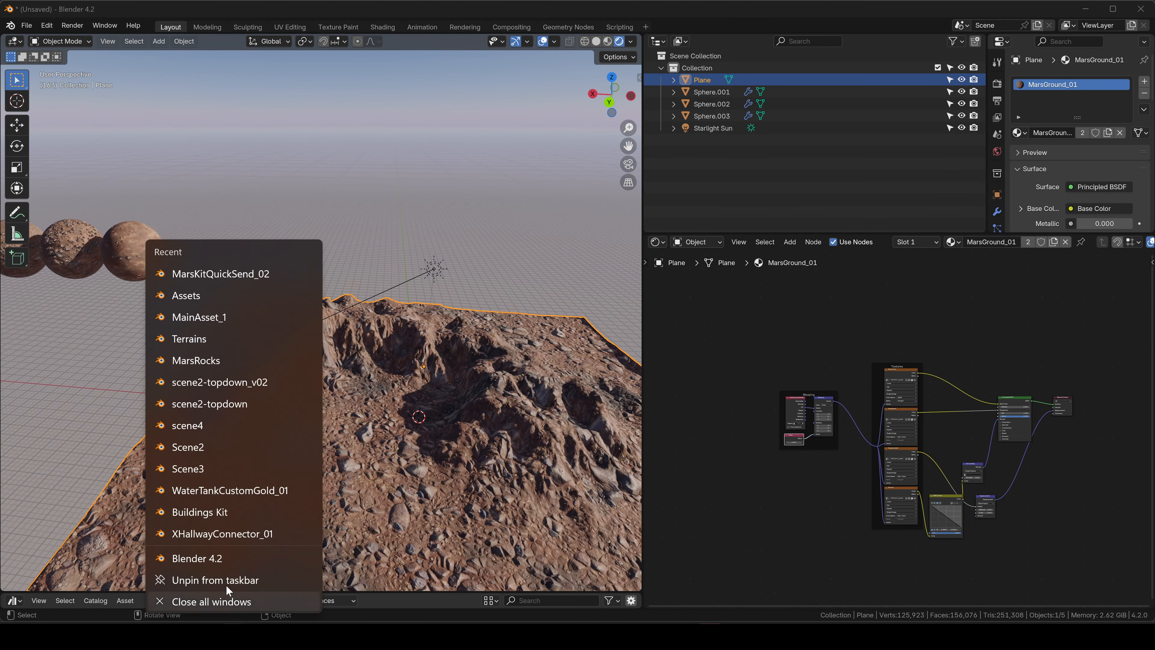
left_click(233, 547)
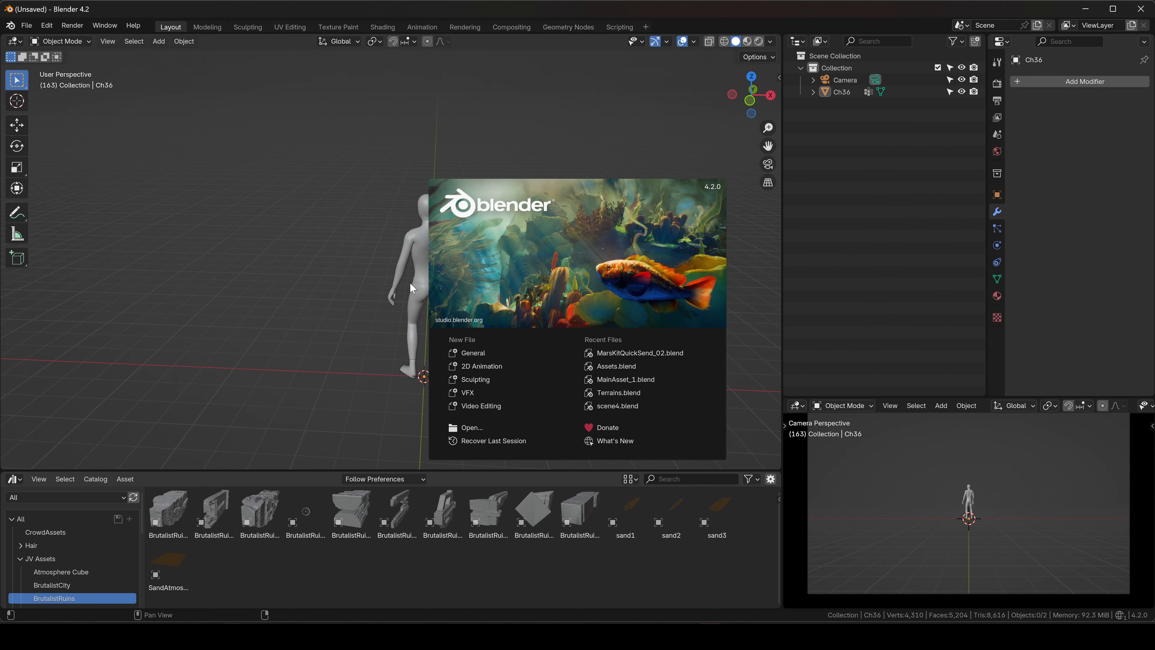
left_click(410, 281)
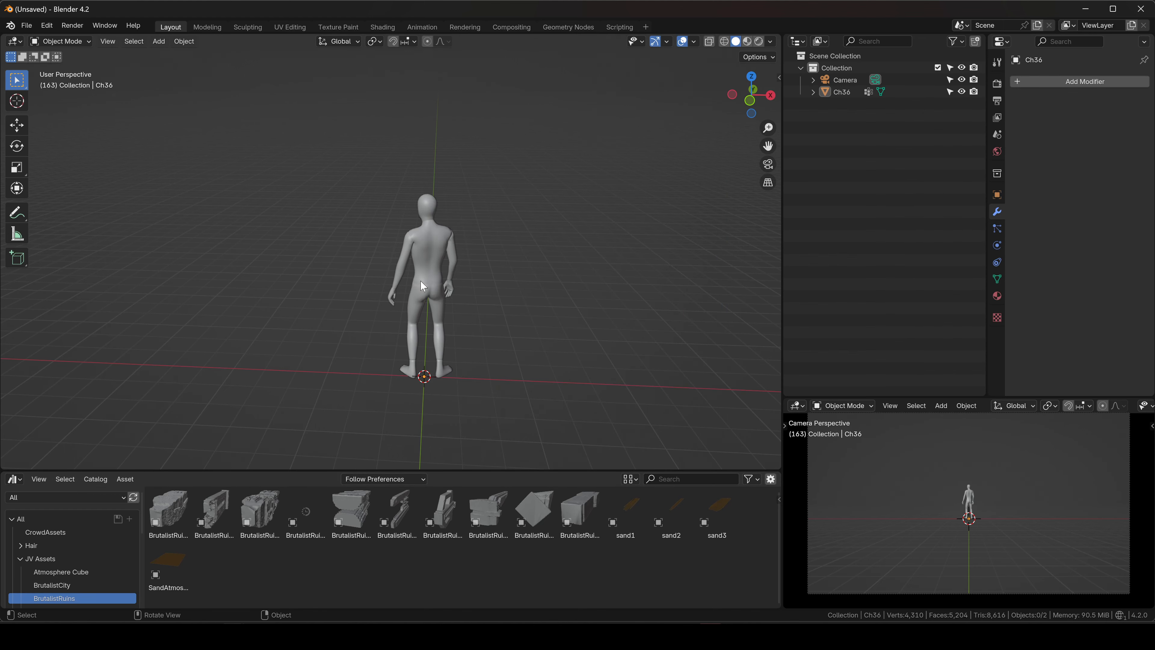
left_click(421, 280)
key("ctrl+c")
- Paste the human figure into the terrain scene and raise it about 4.6 ft along Z above the ground
mouse_move(233, 635)
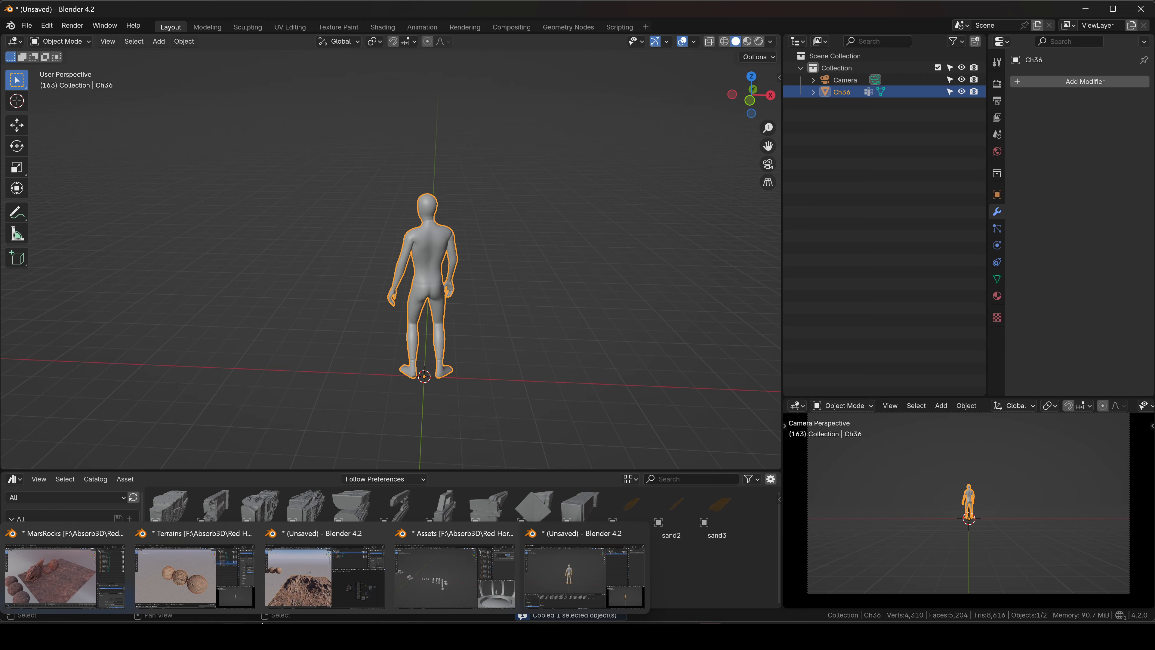
left_click(311, 567)
key("ctrl+v")
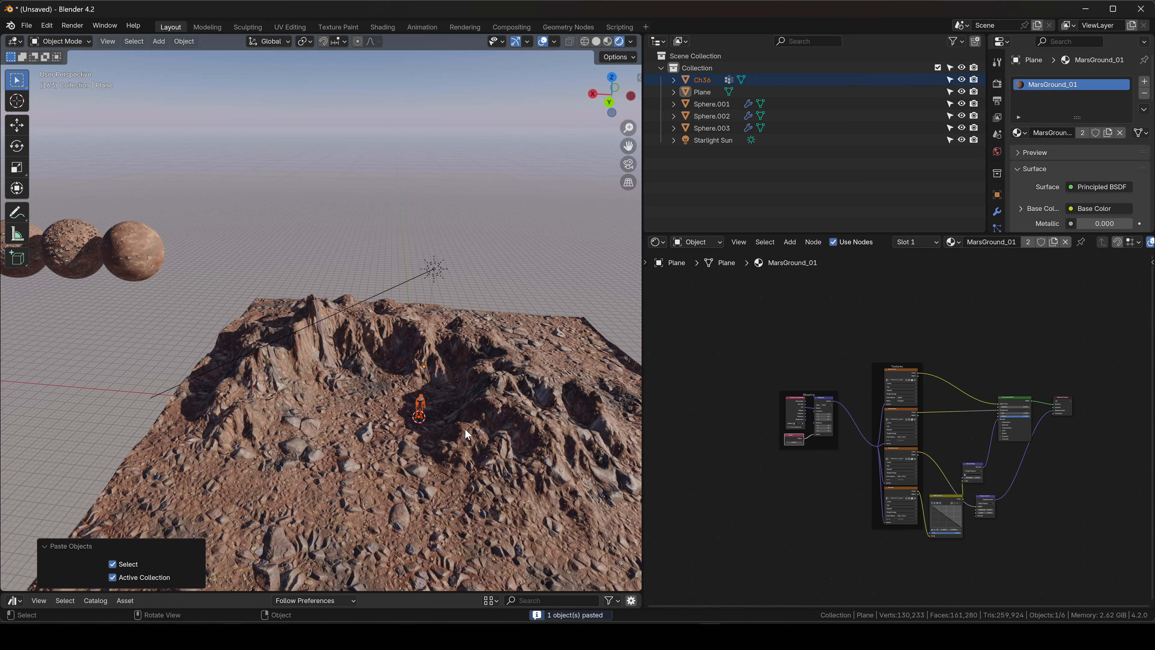
key("KP_Decimal")
key("g")
key("z")
left_click(380, 199)
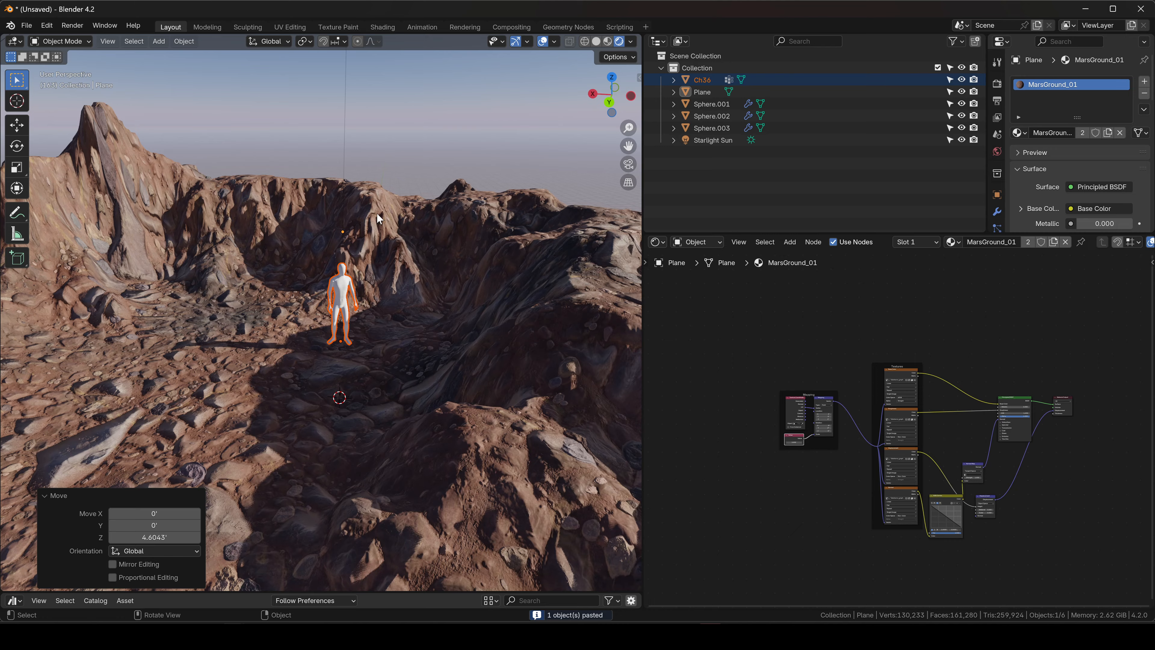
- Move the human figure horizontally about 8.4 ft along X and 24 ft along Y onto the open foreground
scroll(380, 200, "down", 4)
key("g")
key("shift+z")
left_click(263, 332)
- Lower the human figure along Z until its feet rest on the ground, and deselect it
key("g")
key("z")
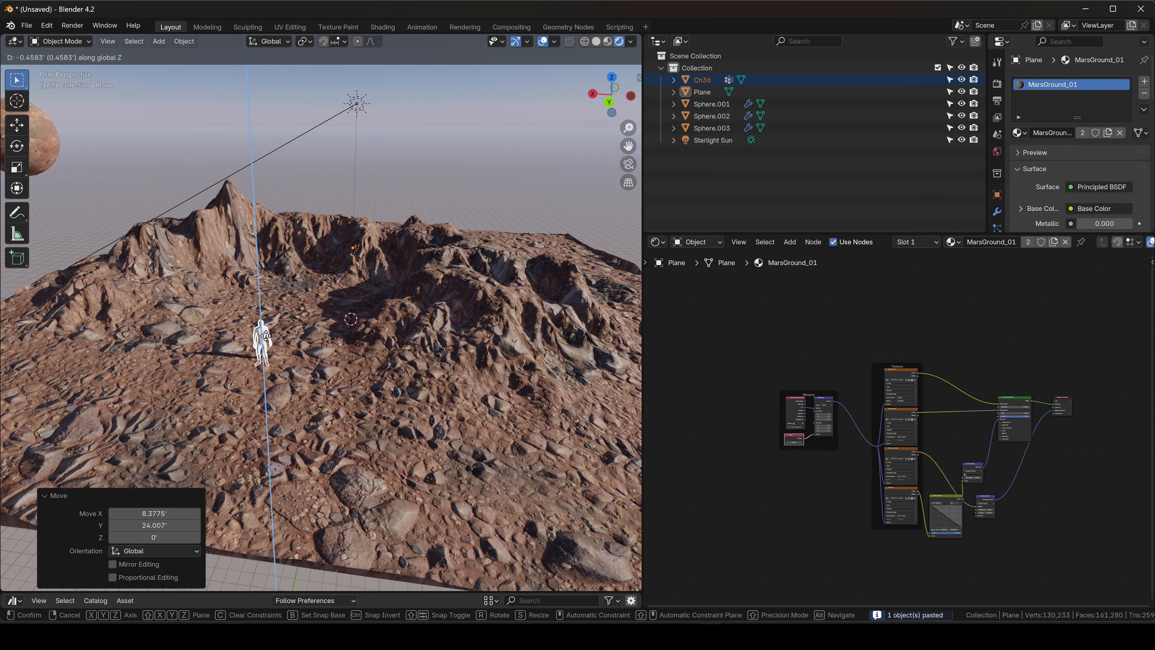
left_click(273, 325)
key("KP_Decimal")
scroll(281, 353, "down", 5)
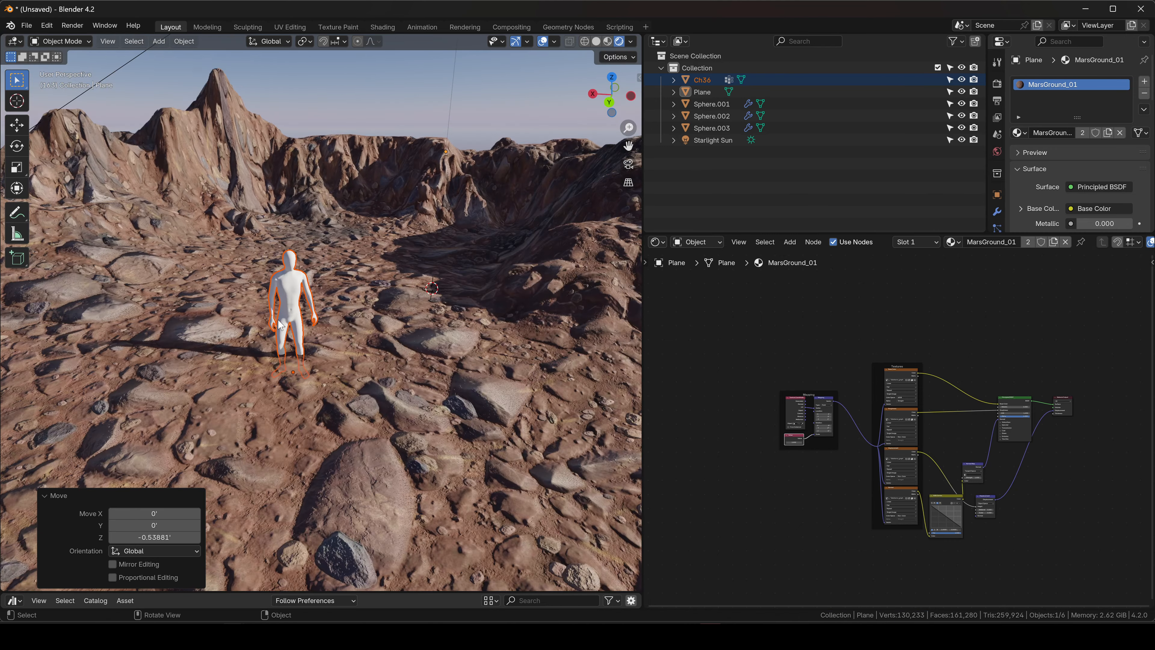
key("g")
key("z")
left_click(287, 298)
left_click(445, 100)
- Rotate the human figure 105° about the Z axis and make it unselectable in the viewport
middle_click_drag(444, 101, 503, 173)
scroll(409, 387, "up", 3)
middle_click_drag(395, 423, 465, 458)
middle_click_drag(286, 362, 321, 380)
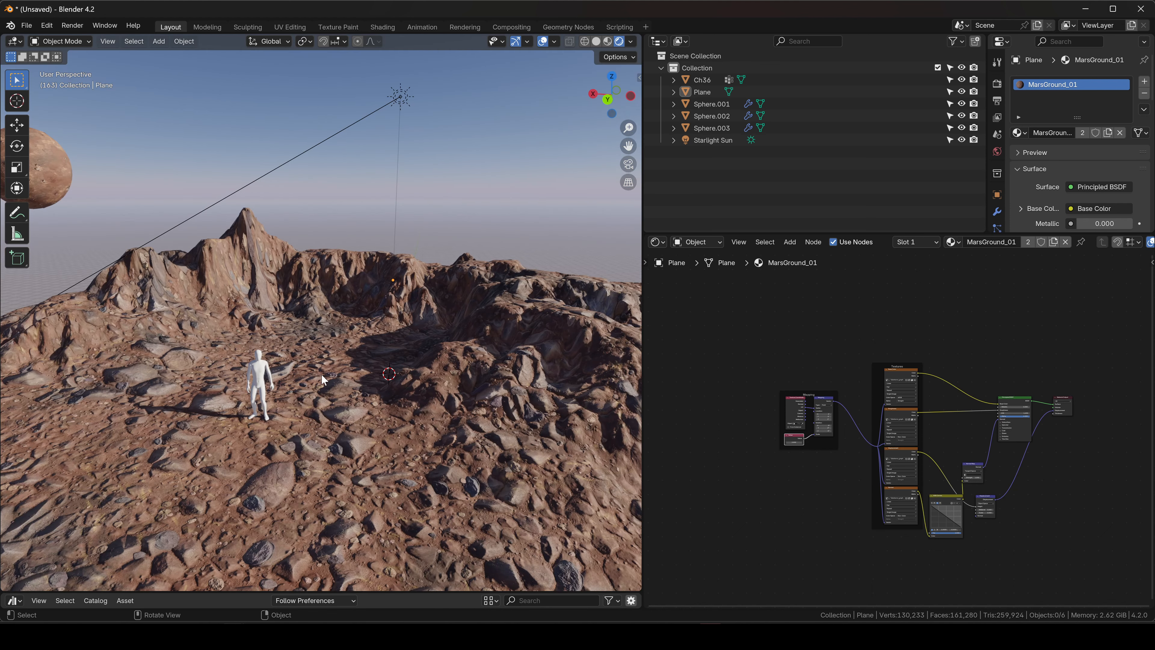
left_click(260, 379)
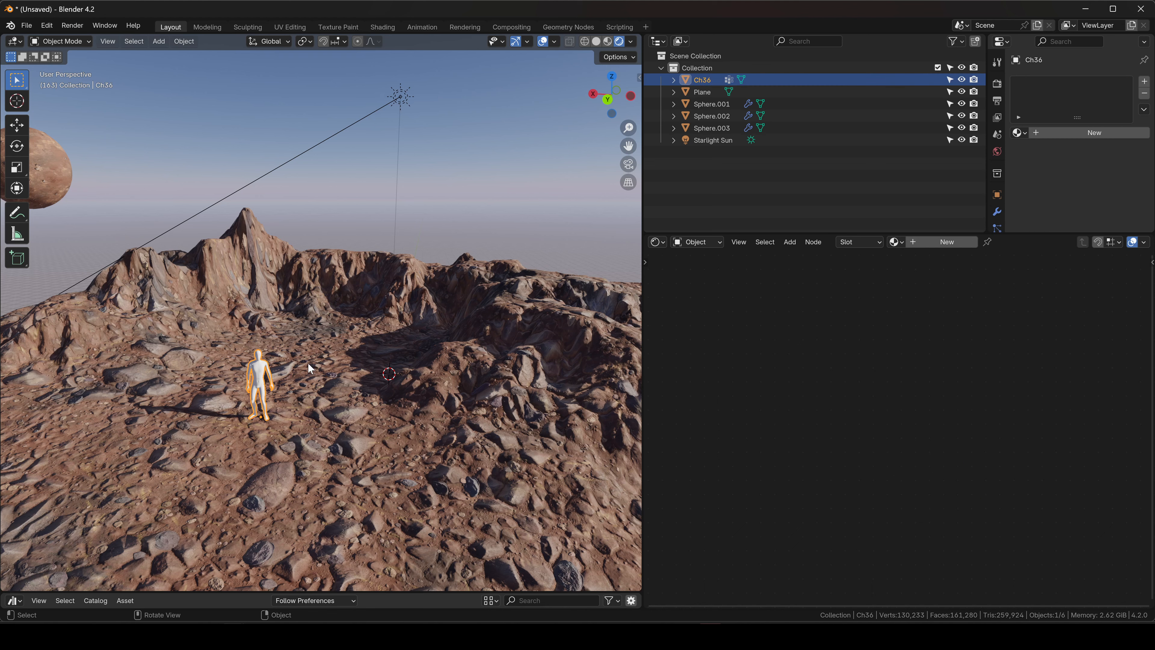
type("rz105")
key("Return")
left_click(950, 80)
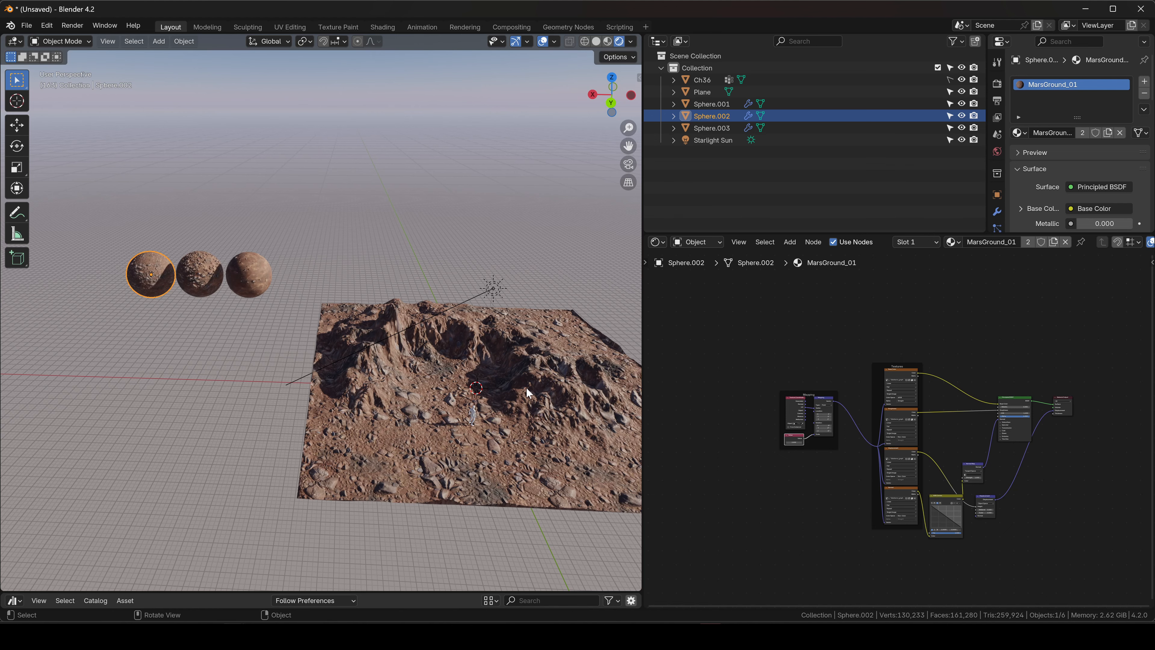
- Duplicate the terrain plane's MarsGround_01 material as an independent copy and rename it Terrain
left_click(526, 387)
middle_click_drag(535, 411, 605, 379)
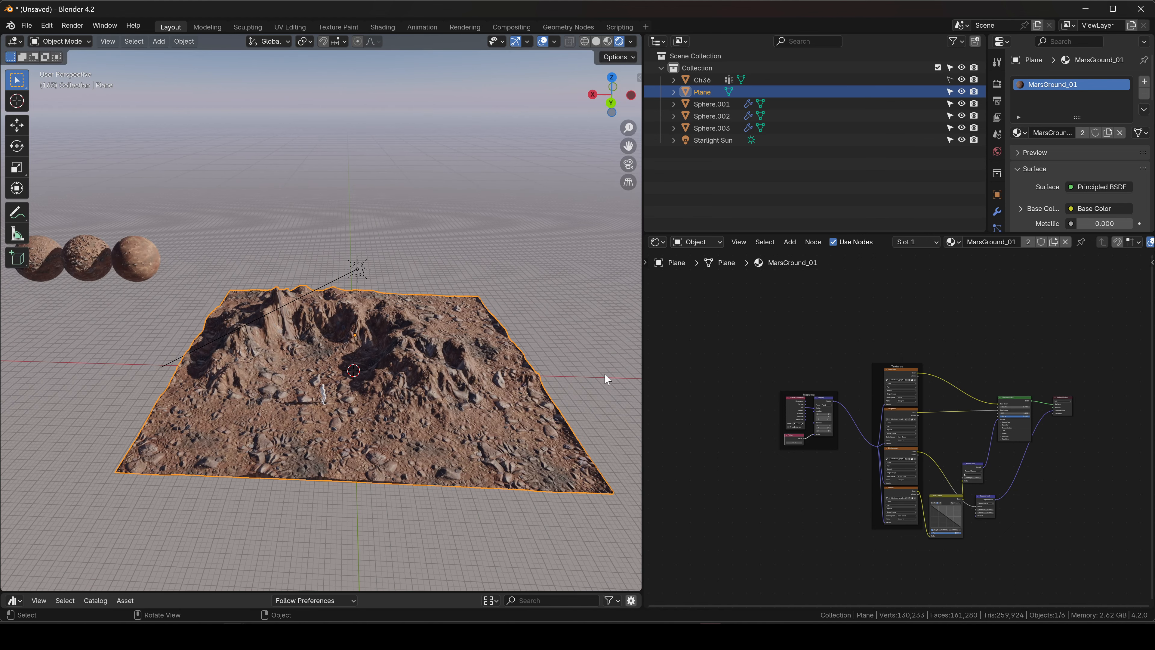
middle_click_drag(431, 376, 412, 418)
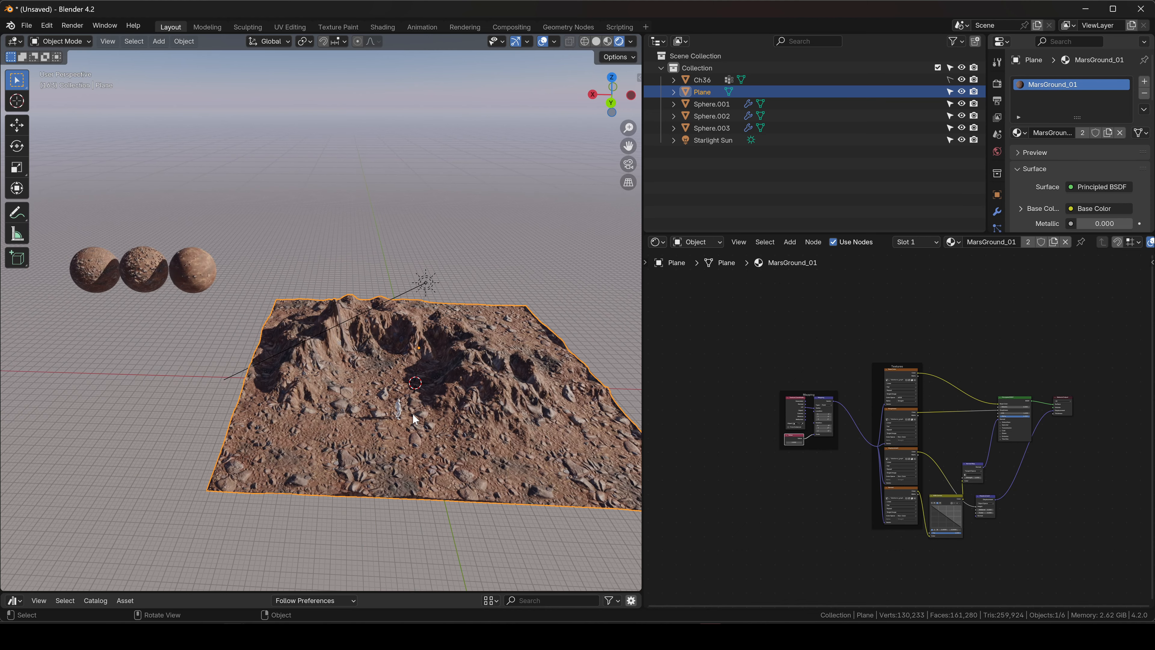
middle_click_drag(396, 428, 383, 409, "shift")
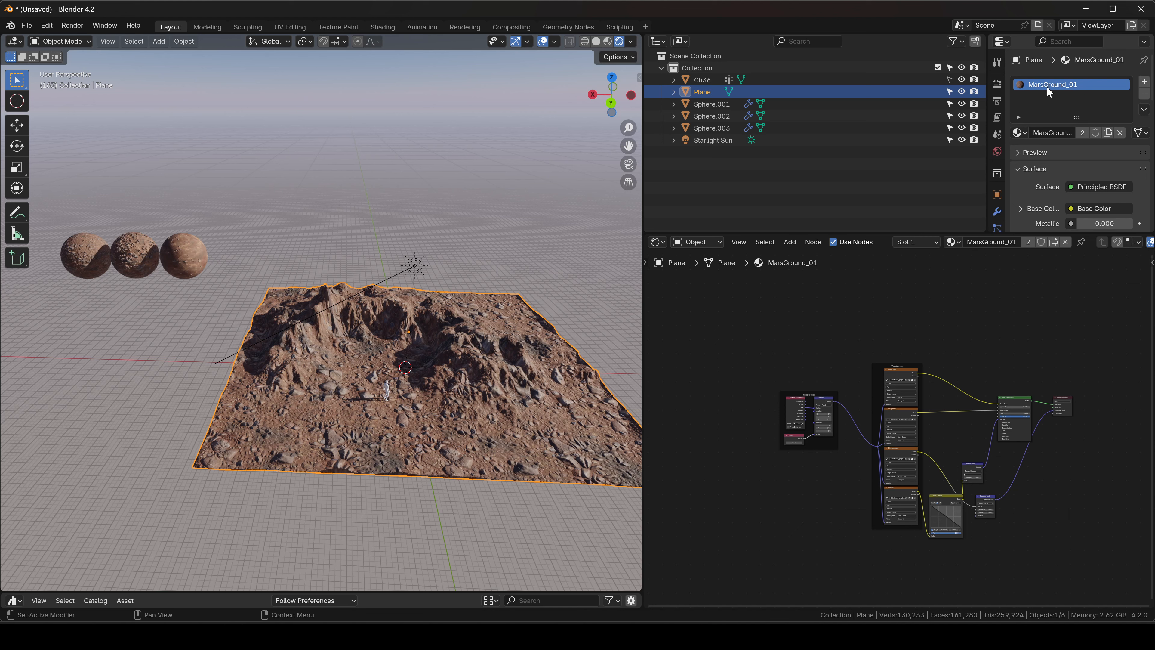
left_click(1108, 133)
double_click(1050, 133)
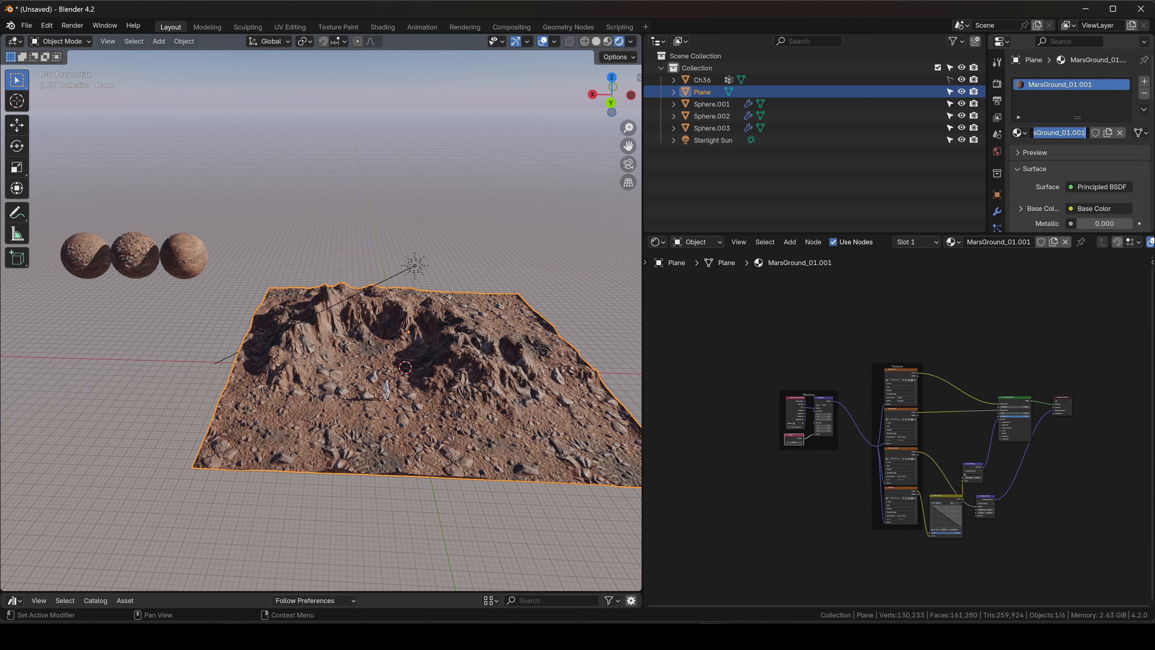
type("Terrain")
key("Return")
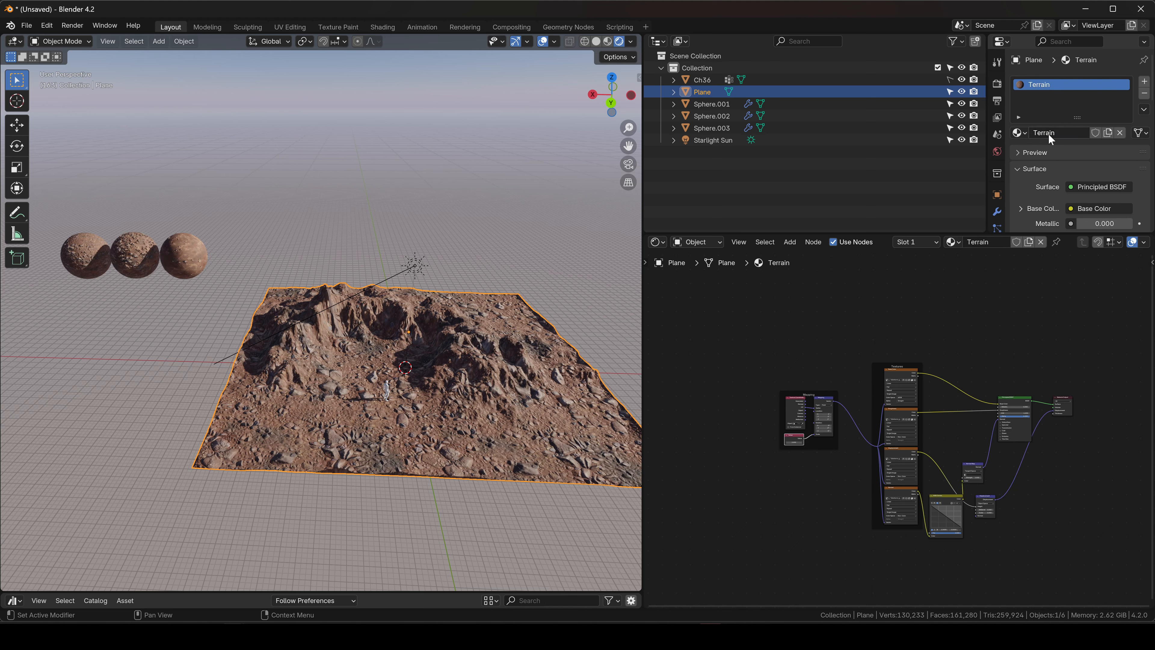
- Move all the Terrain material's nodes except Material Output down and away from the output to free up space
left_click(94, 247)
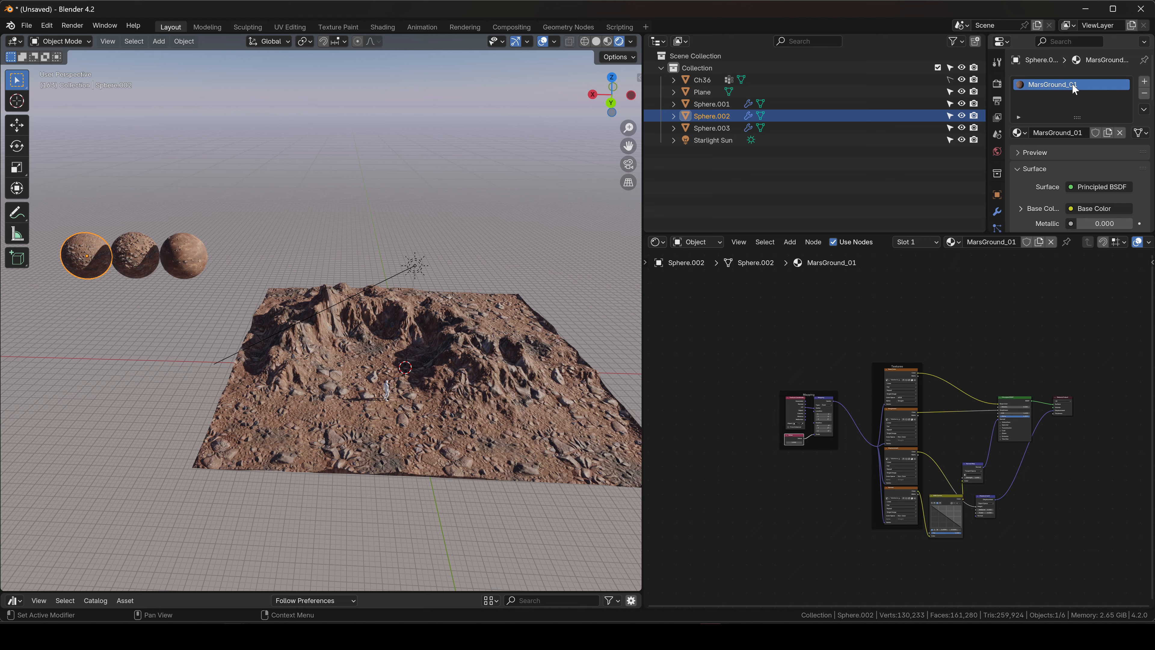
left_click(543, 378)
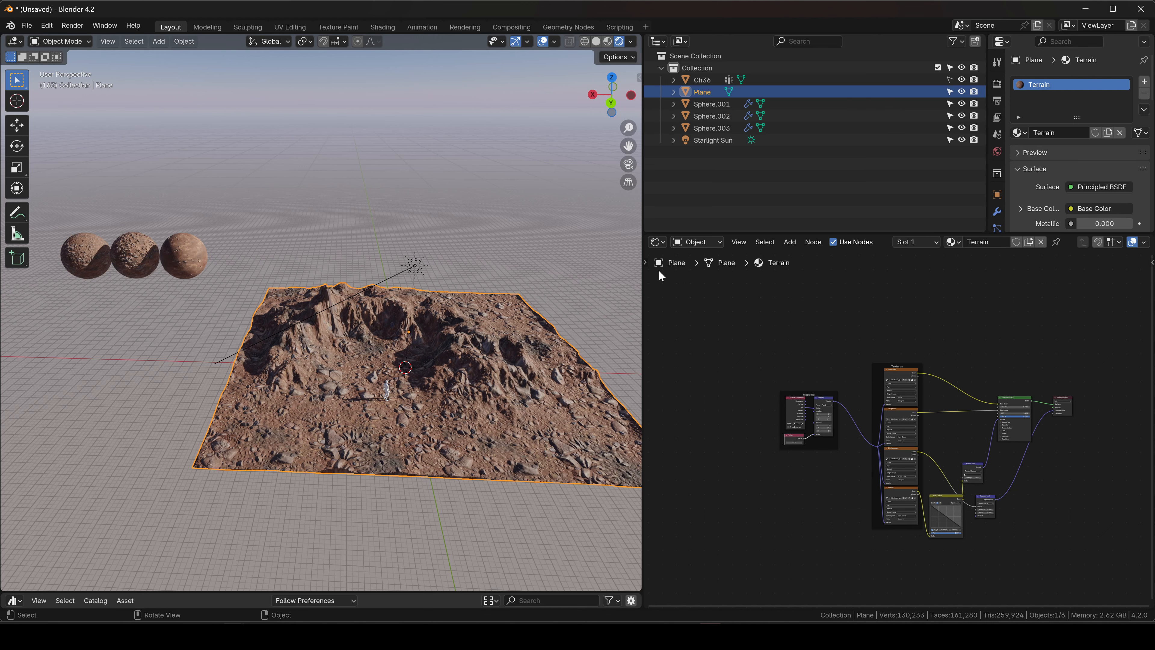
left_click_drag(763, 334, 1029, 545)
key("g")
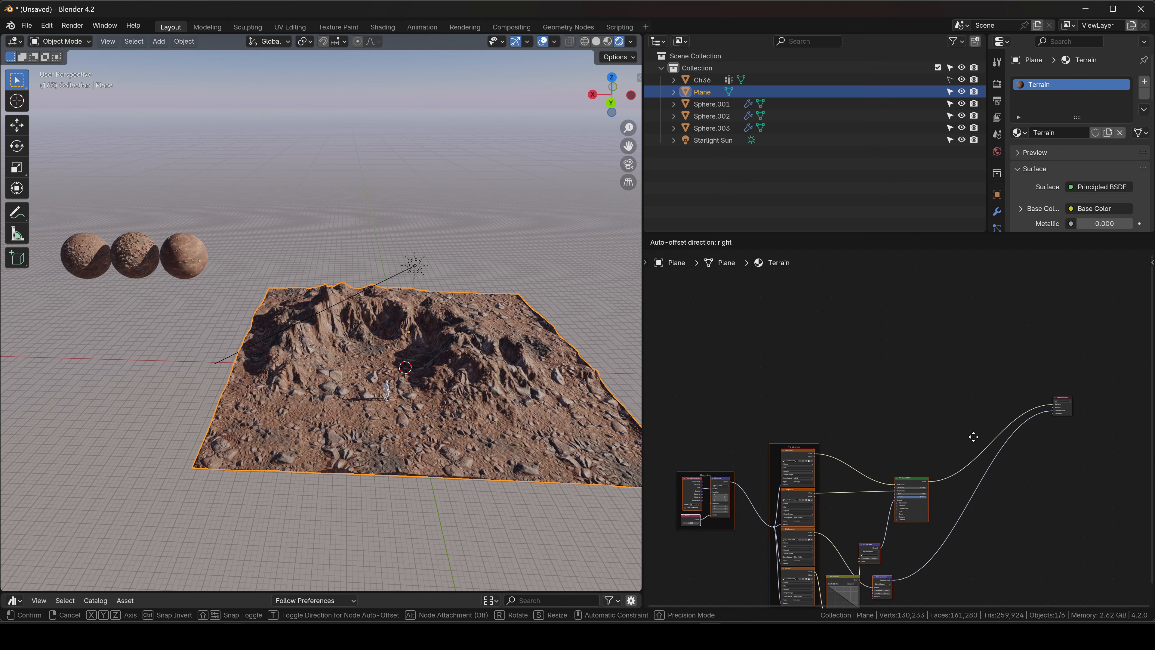
left_click(974, 435)
middle_click_drag(962, 452, 1016, 378)
key("g")
left_click(982, 397)
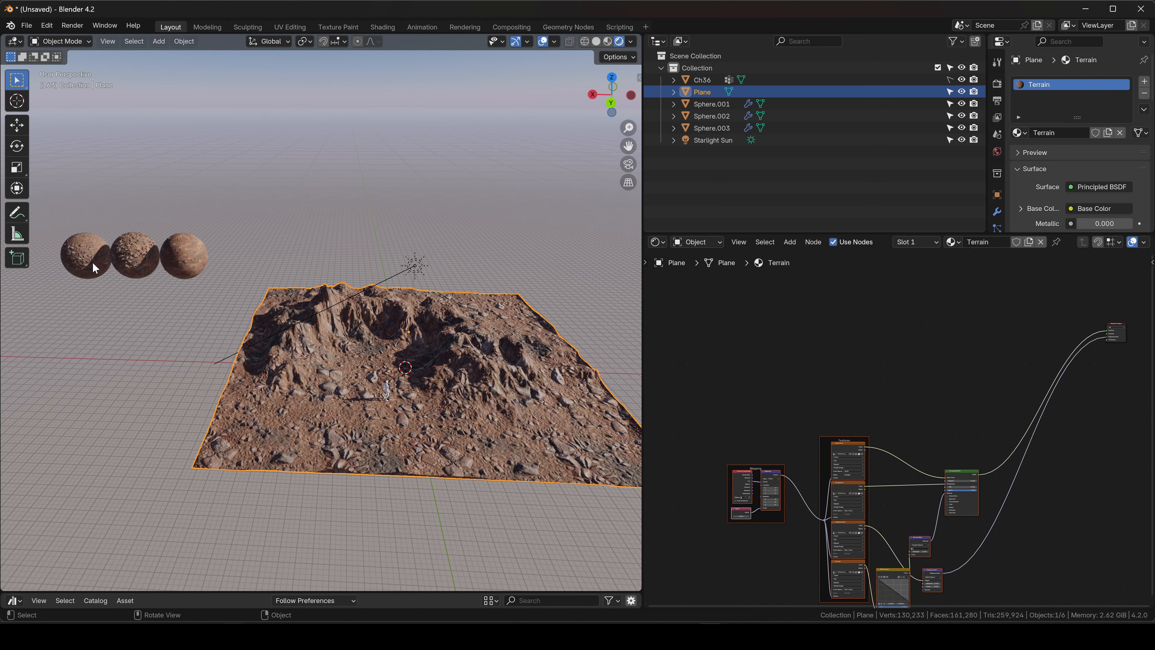
left_click(93, 264)
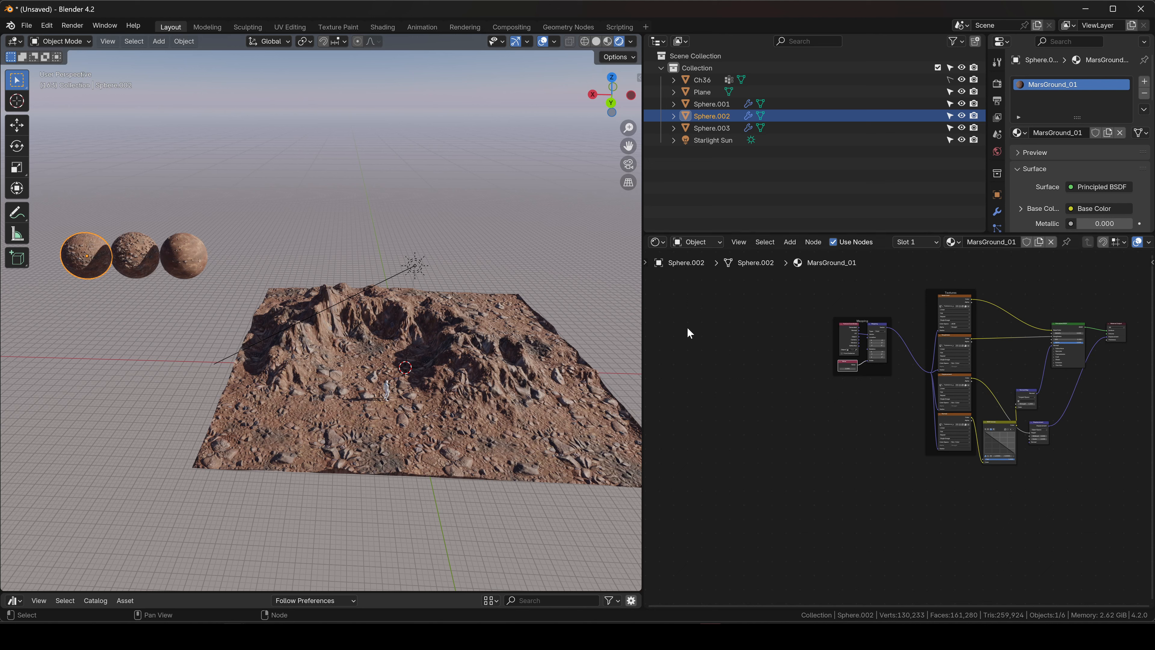
left_click(538, 422)
middle_click_drag(780, 440, 748, 368)
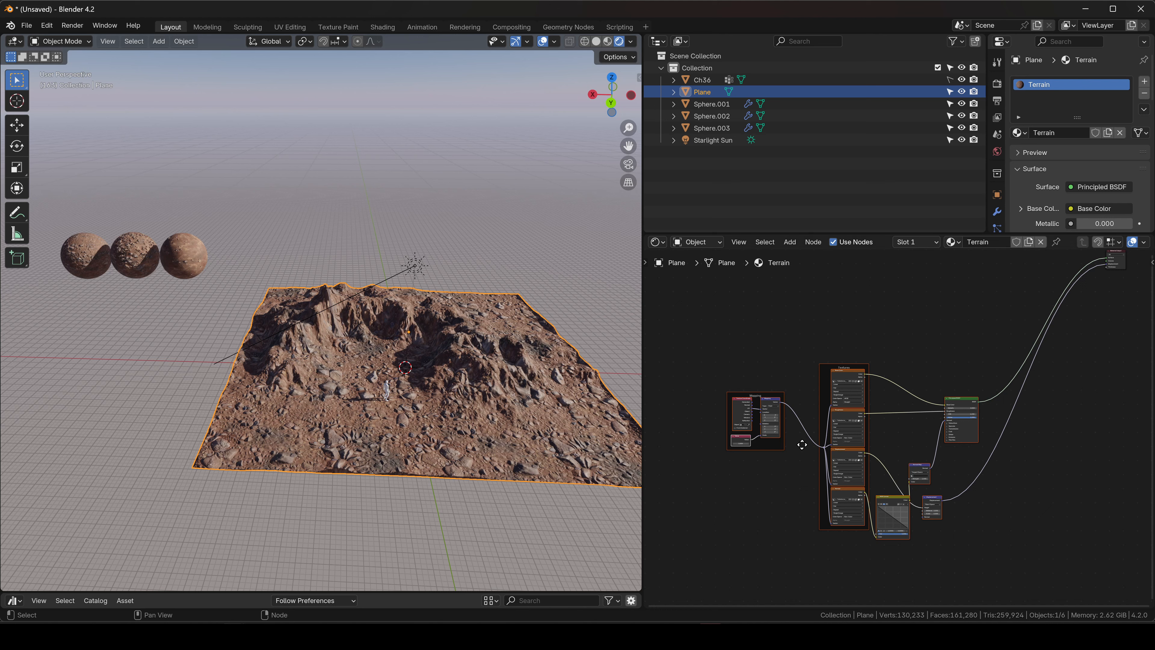
middle_click_drag(801, 445, 916, 446)
- Set the Value node feeding the Mapping scale of the Terrain material to 12
scroll(415, 383, "up", 4)
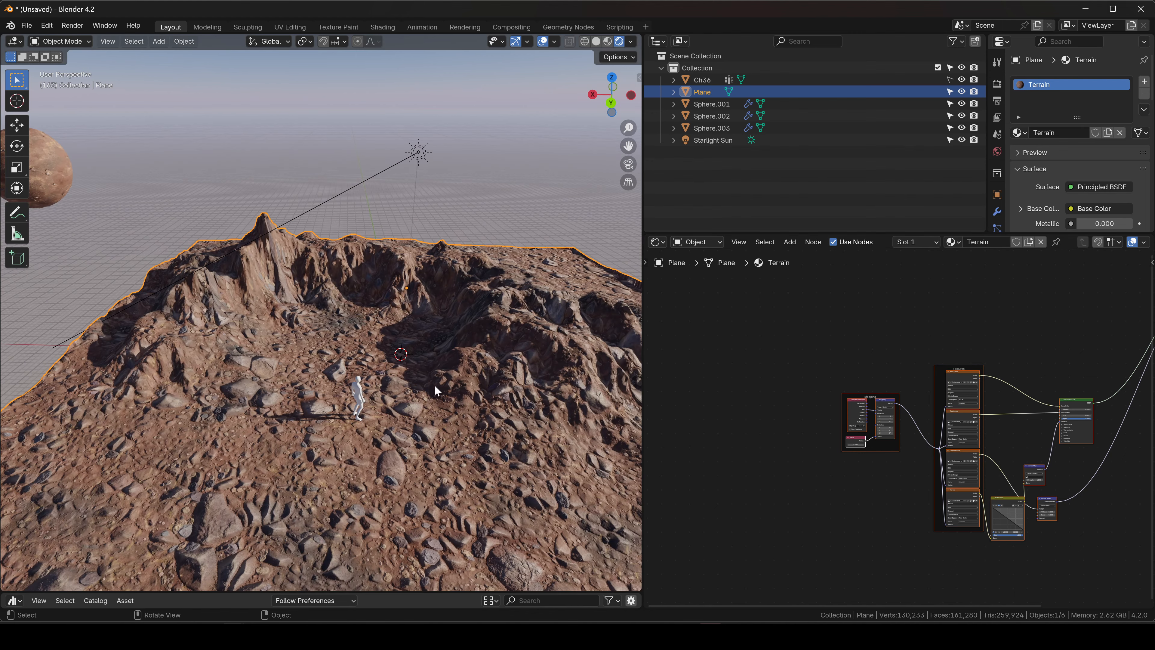
scroll(435, 386, "up", 2)
scroll(774, 447, "up", 3)
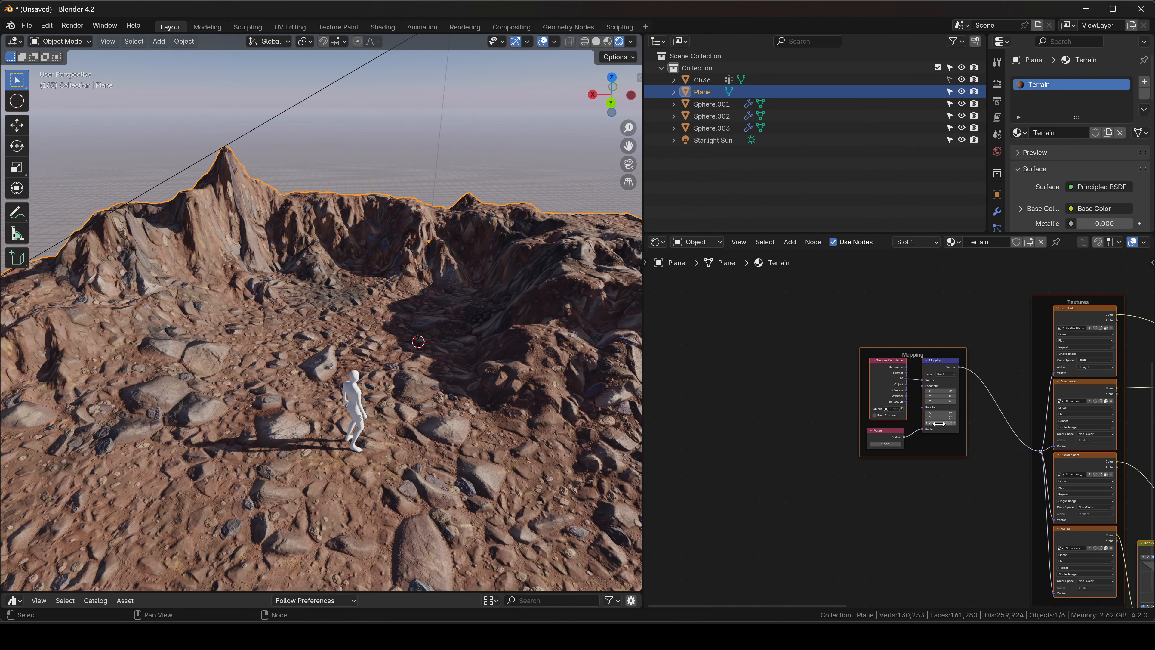
middle_click_drag(938, 424, 770, 416)
scroll(741, 337, "down", 2)
scroll(805, 364, "up", 3)
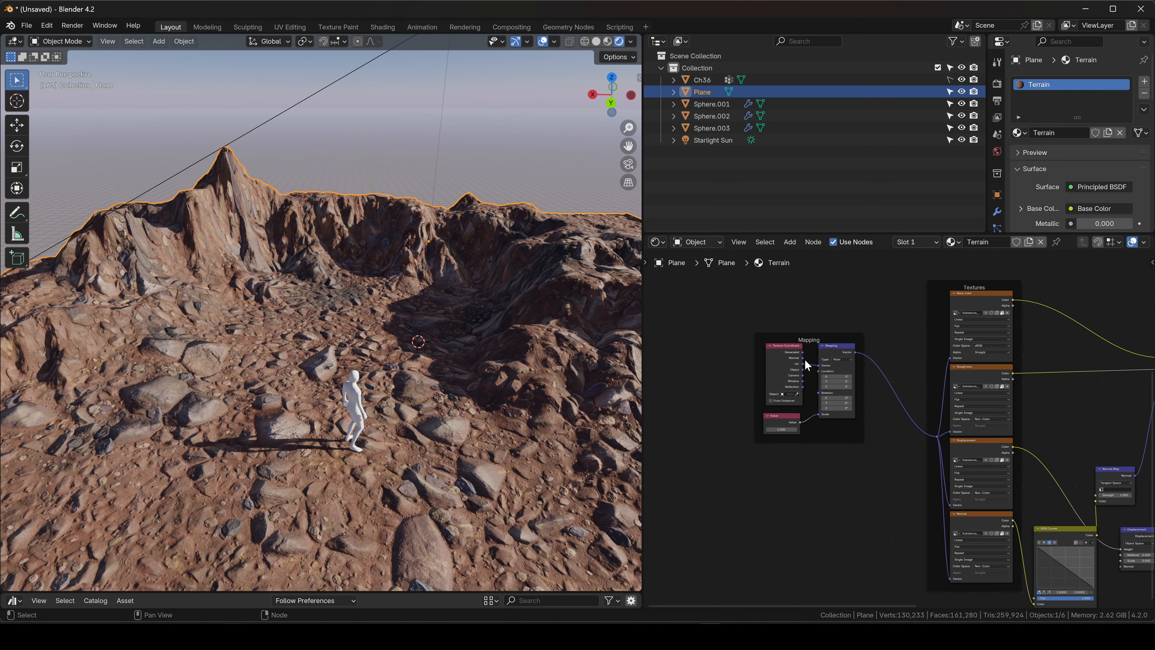
scroll(806, 364, "up", 5)
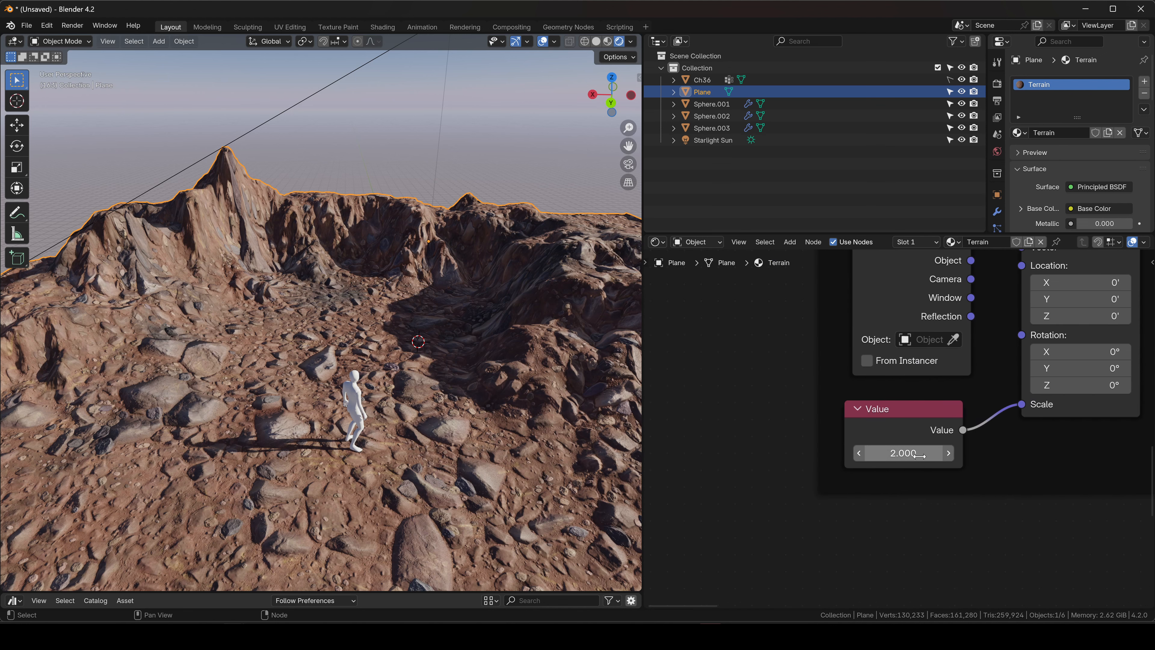
left_click_drag(892, 453, 977, 453, "shift")
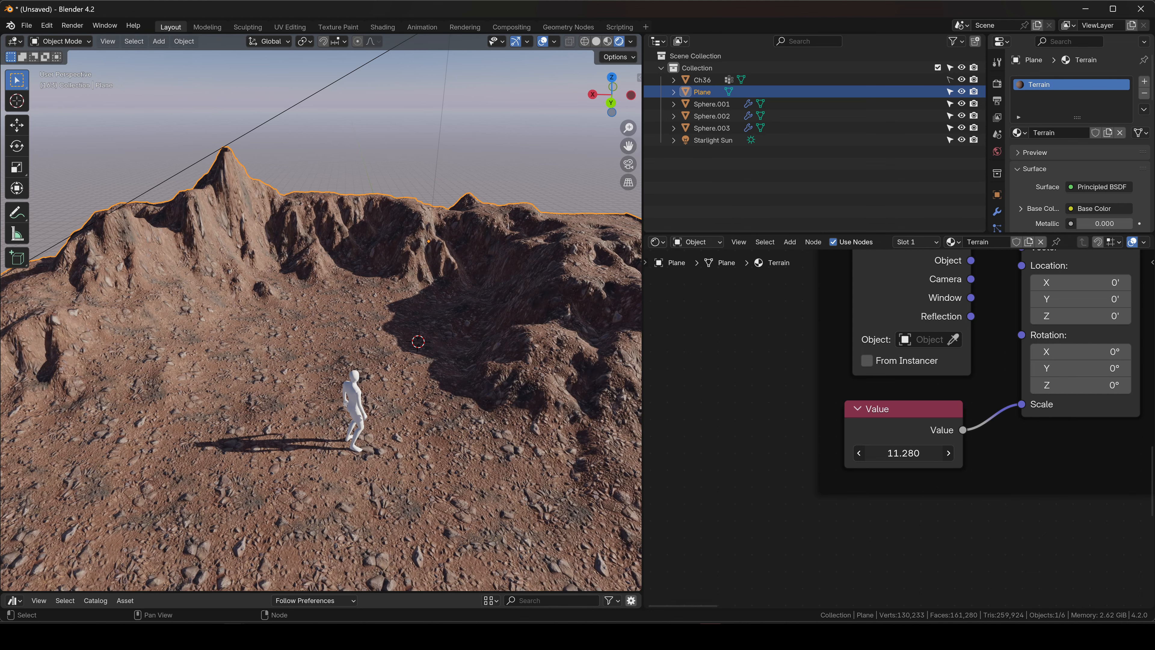
left_click(903, 453)
type("12")
key("Return")
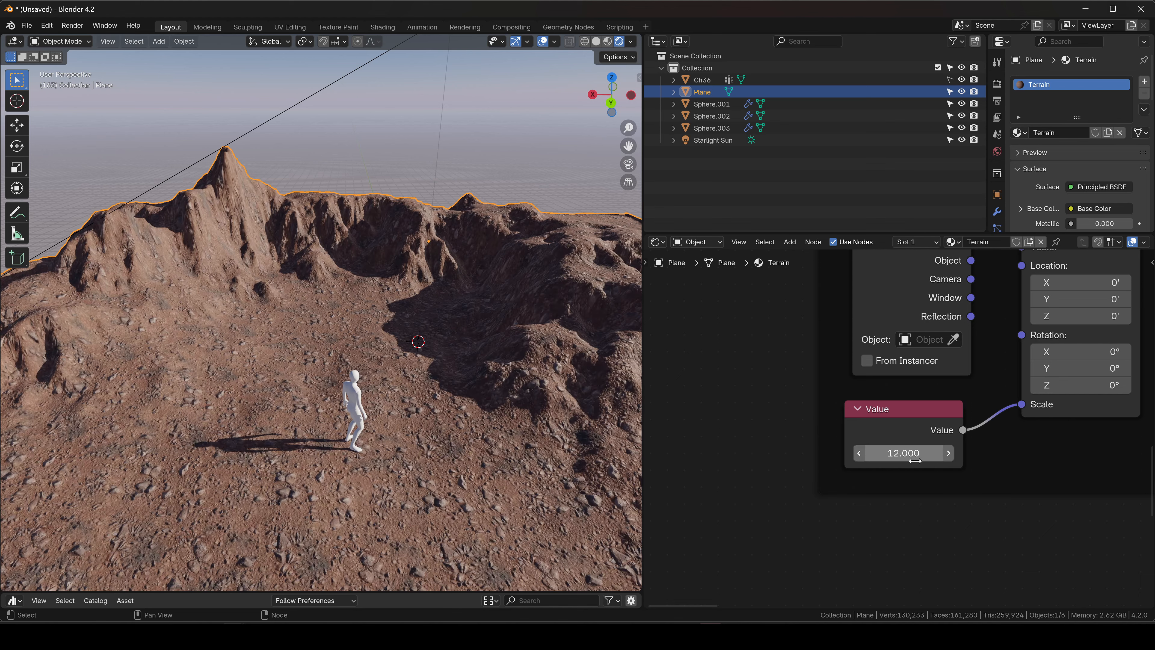
- Examine the rescaled ground texture beside the human figure at ground level and across the whole terrain from above
left_click(469, 138)
key("n")
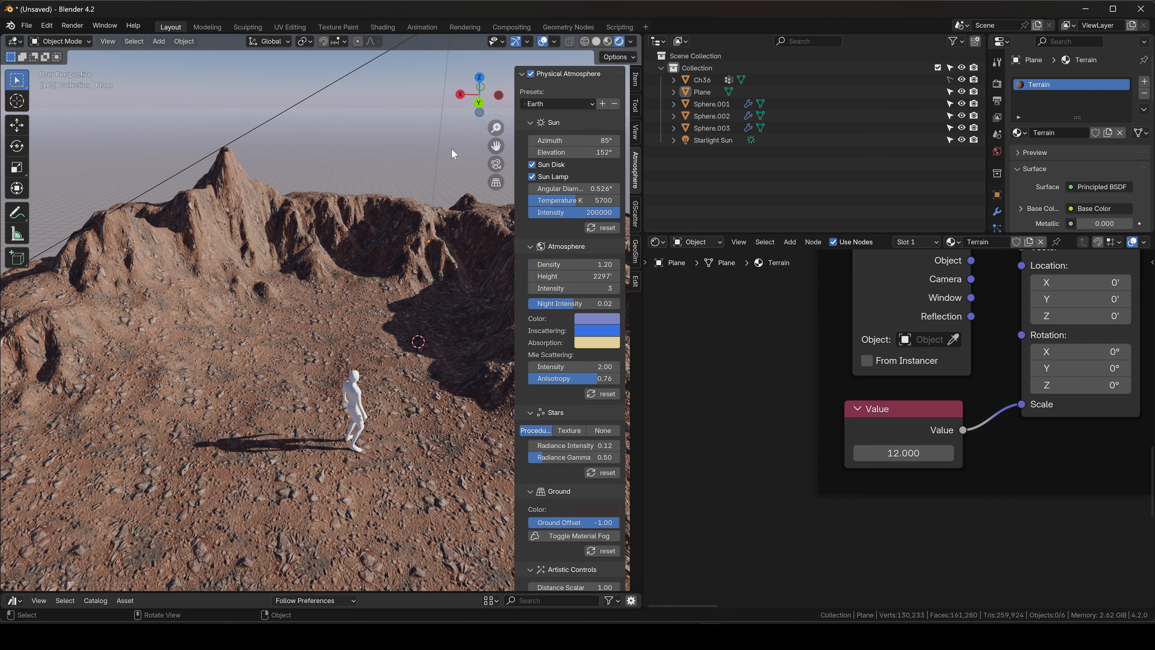
key("n")
middle_click_drag(431, 192, 573, 461)
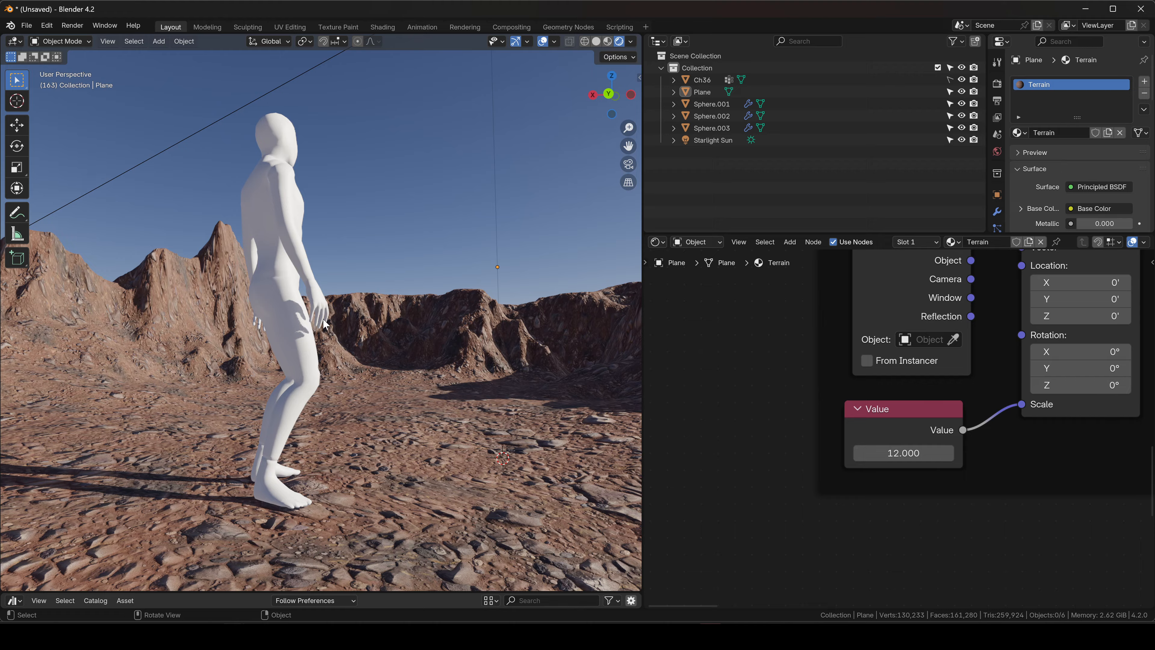
mouse_move(325, 324)
middle_mouse_down()
mouse_move(467, 350)
mouse_move(477, 412)
mouse_move(334, 371)
mouse_move(316, 328)
middle_mouse_up()
scroll(334, 342, "down", 8)
middle_click_drag(344, 257, 428, 442)
scroll(408, 321, "down", 3)
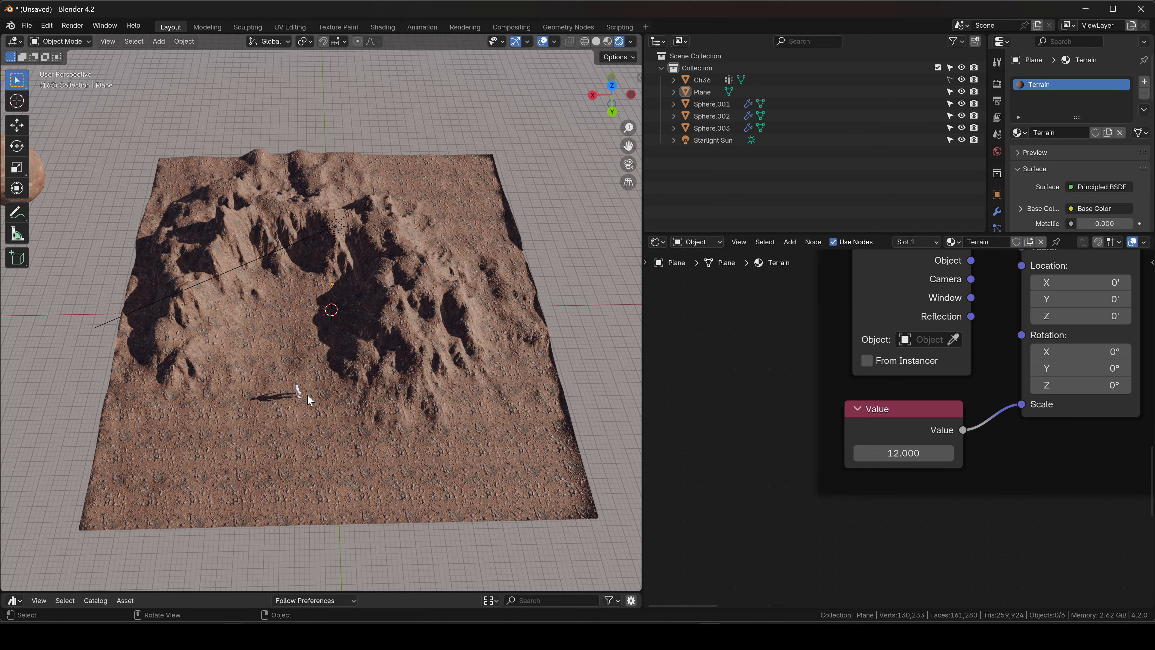
scroll(309, 391, "up", 6)
middle_click_drag(310, 388, 326, 424)
scroll(913, 359, "down", 10)
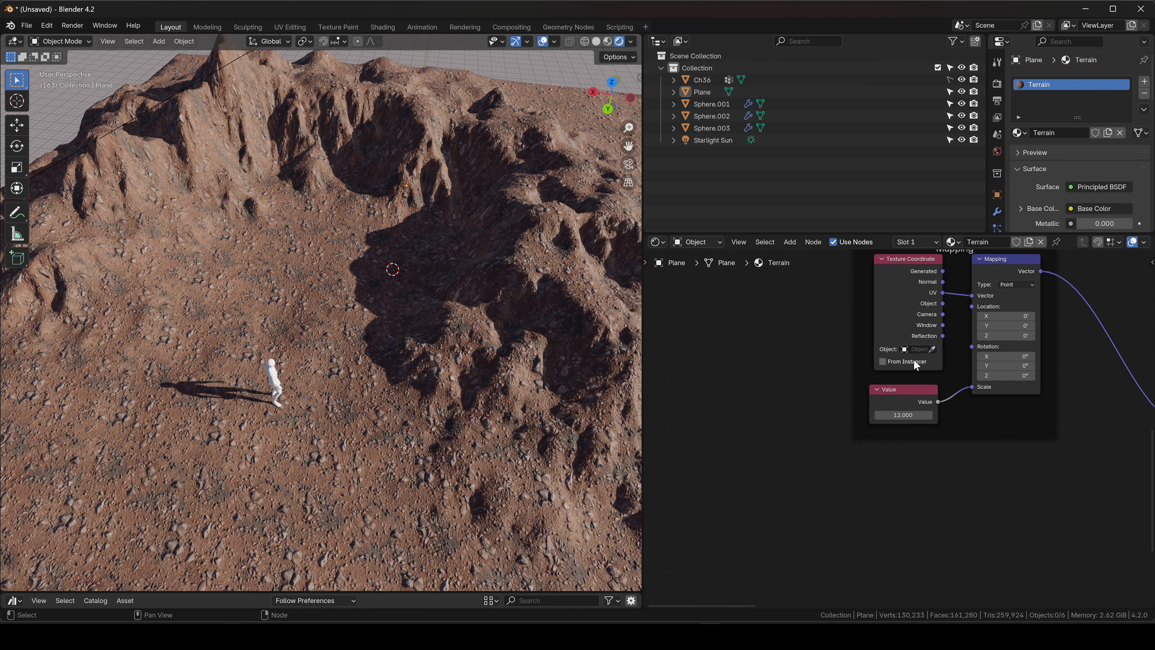
- Add a Frame node to the Terrain material and place it above the existing texture nodes
middle_click_drag(1018, 345, 914, 416)
scroll(883, 423, "down", 3)
scroll(339, 296, "down", 5)
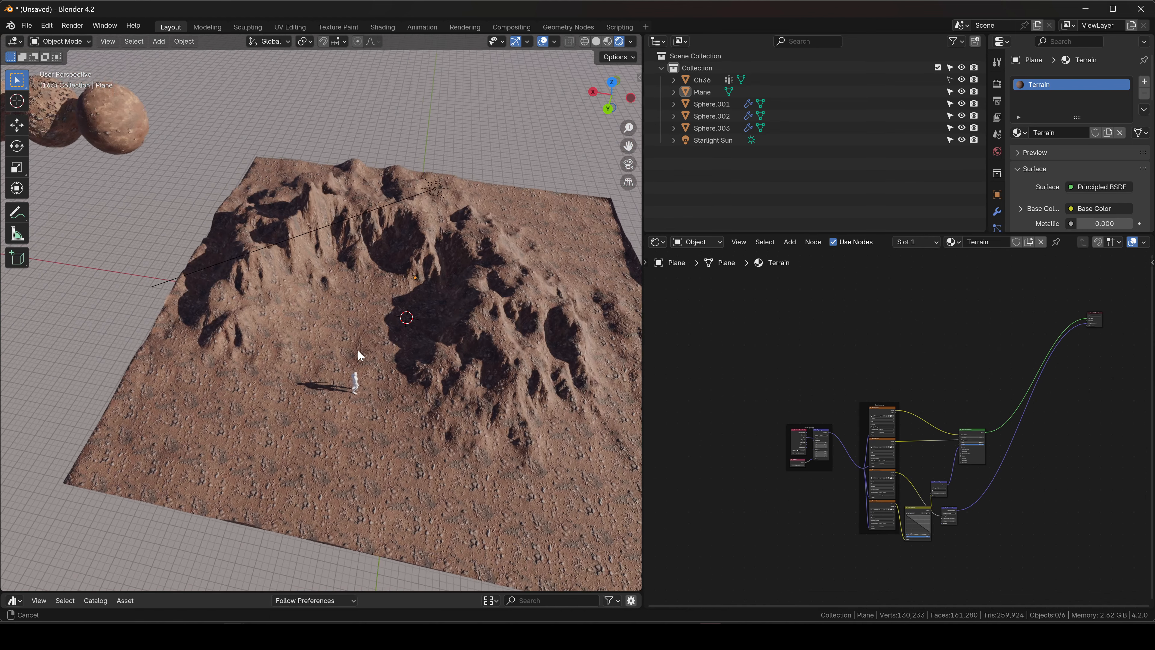
middle_click_drag(361, 356, 200, 186)
left_click_drag(752, 392, 1025, 555)
key("ctrl+f")
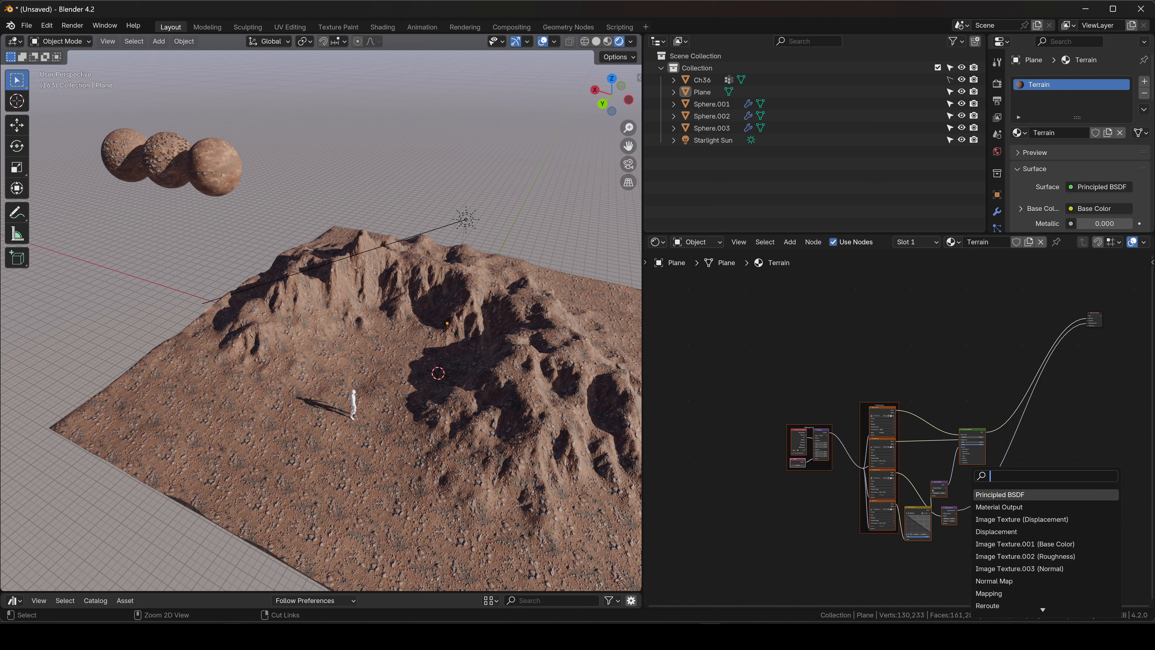
left_click_drag(766, 383, 1015, 555)
key("shift+a")
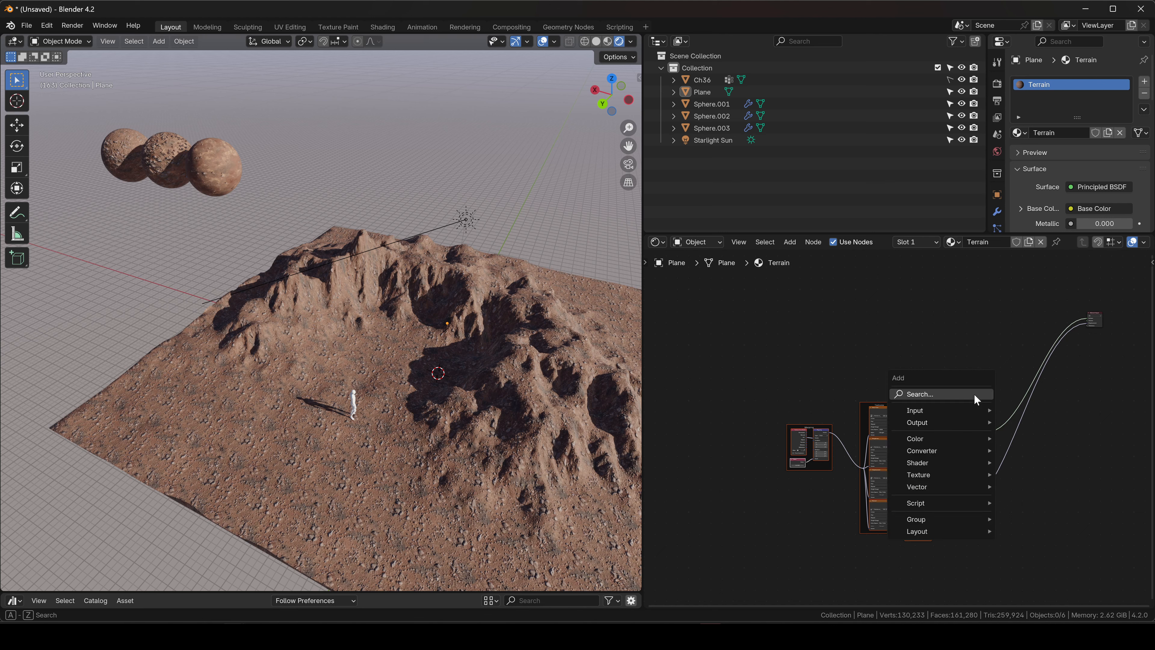
type("fra")
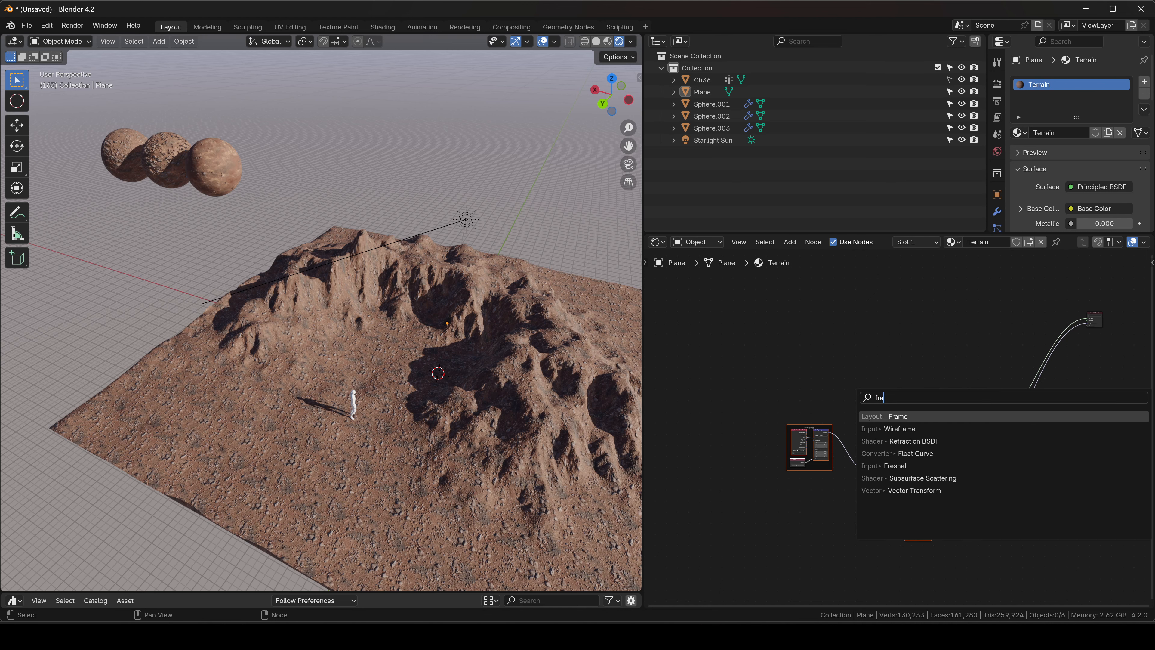
key("Return")
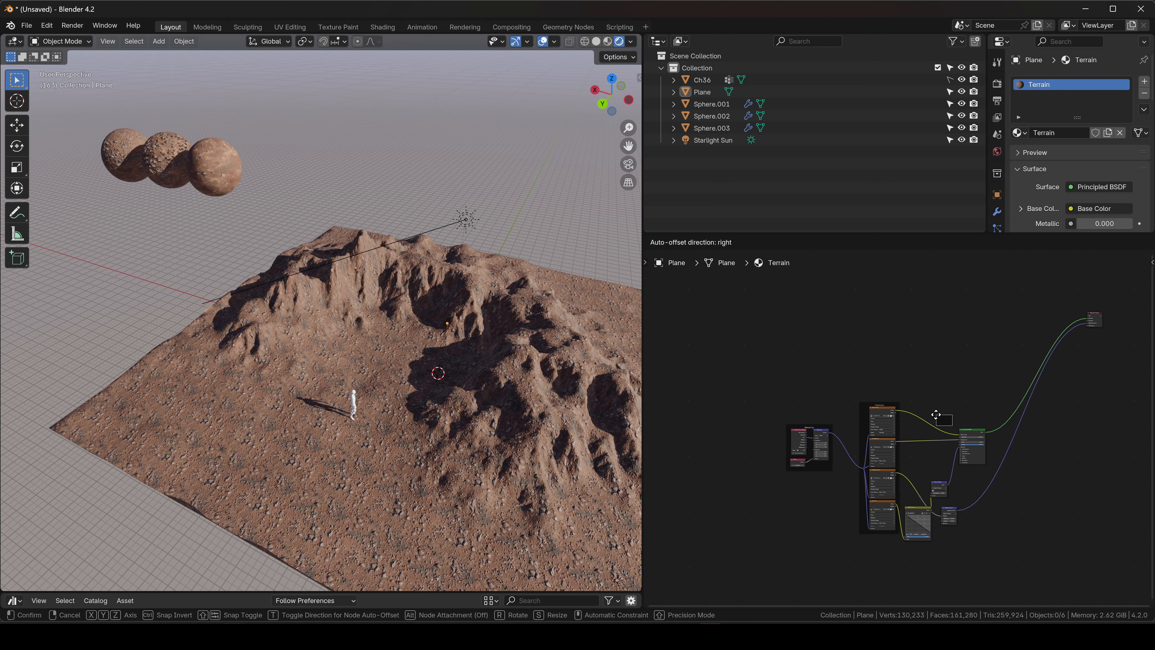
left_click(765, 359)
- Put all the Terrain material's nodes except Material Output inside the new frame
left_click_drag(787, 399, 1006, 584)
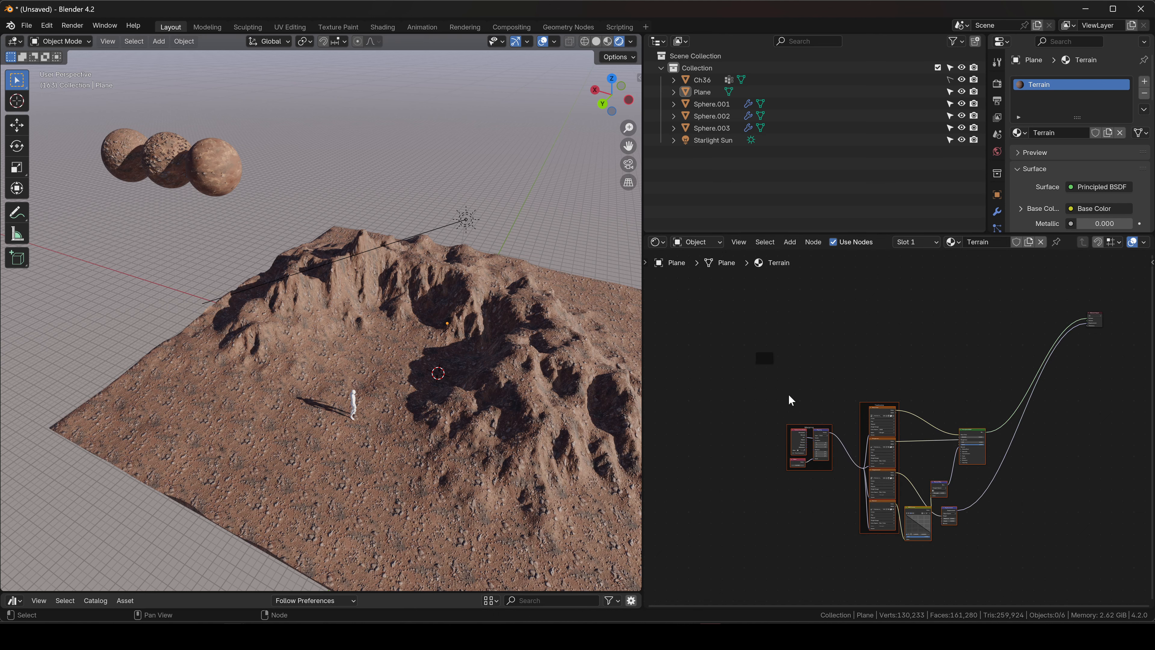
left_click_drag(864, 401, 750, 482)
middle_click_drag(816, 434, 849, 401)
scroll(838, 375, "down", 1)
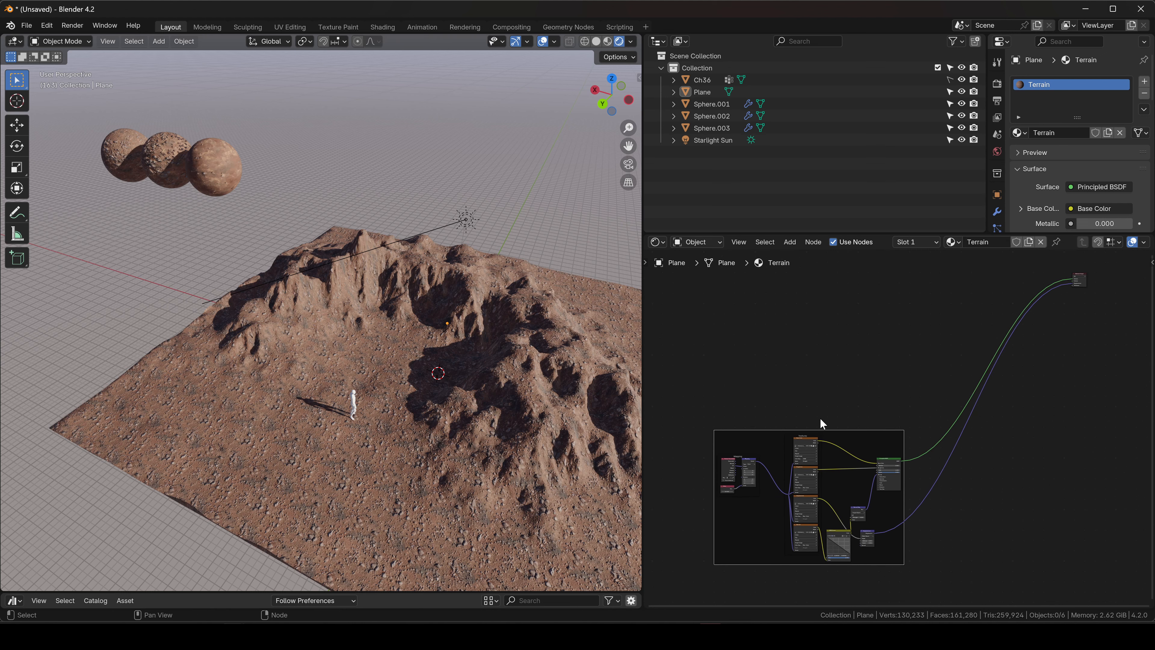
- Select all the MarsGround_02 material's nodes except Material Output on the middle sphere
middle_click_drag(490, 267, 484, 293, "shift")
left_click(161, 163)
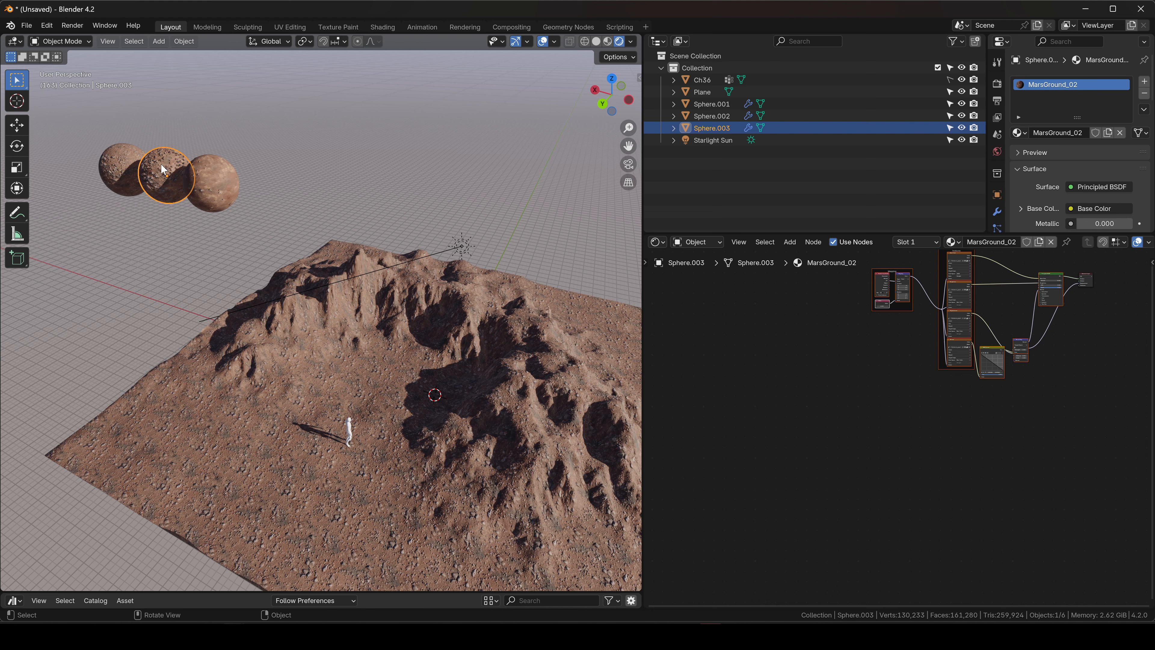
left_click(172, 182)
left_click_drag(732, 313, 987, 497)
left_click_drag(715, 306, 983, 496)
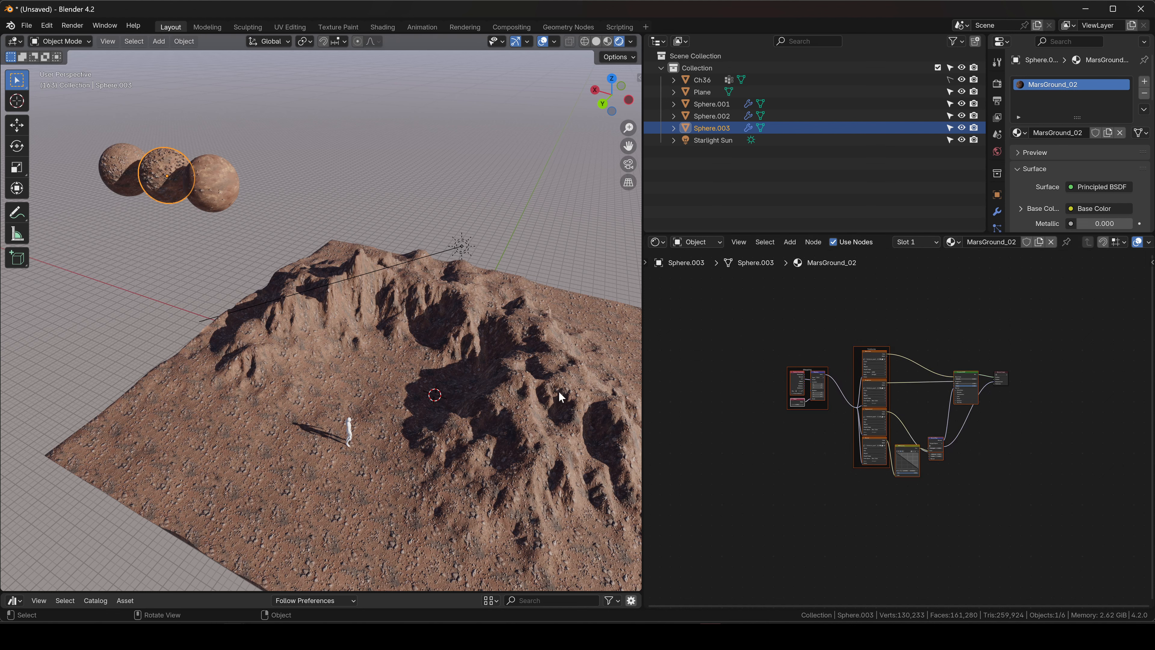
- Paste the MarsGround_02 nodes into the terrain plane's Terrain material and place them above the framed node group
left_click(530, 385)
key("ctrl+v")
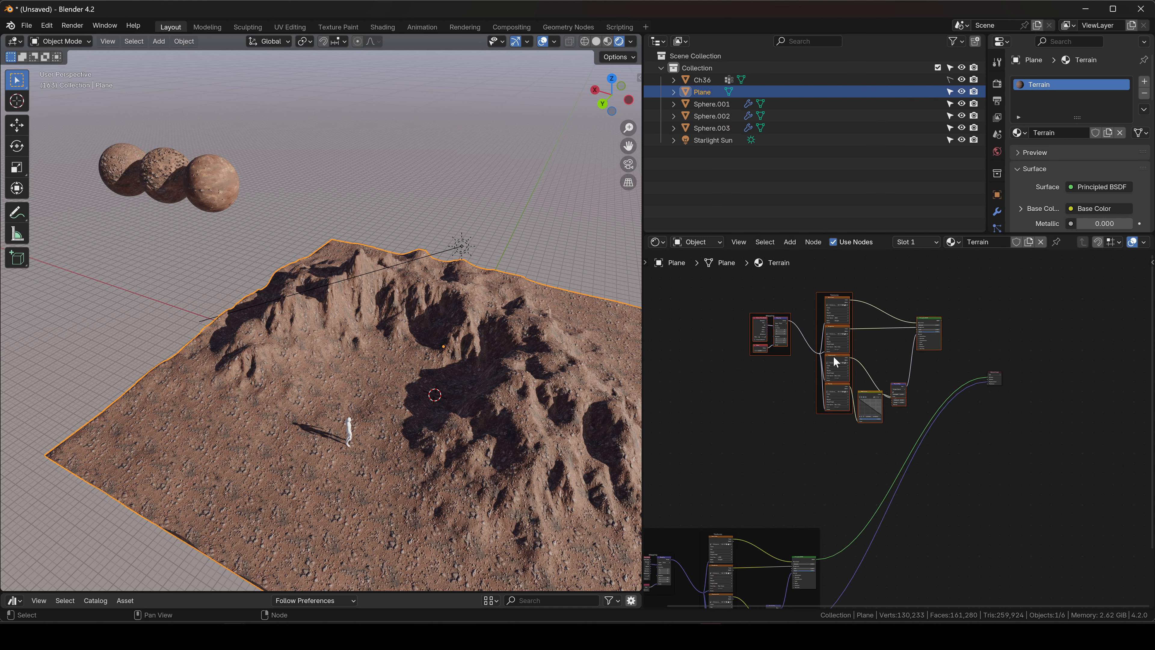
key("g")
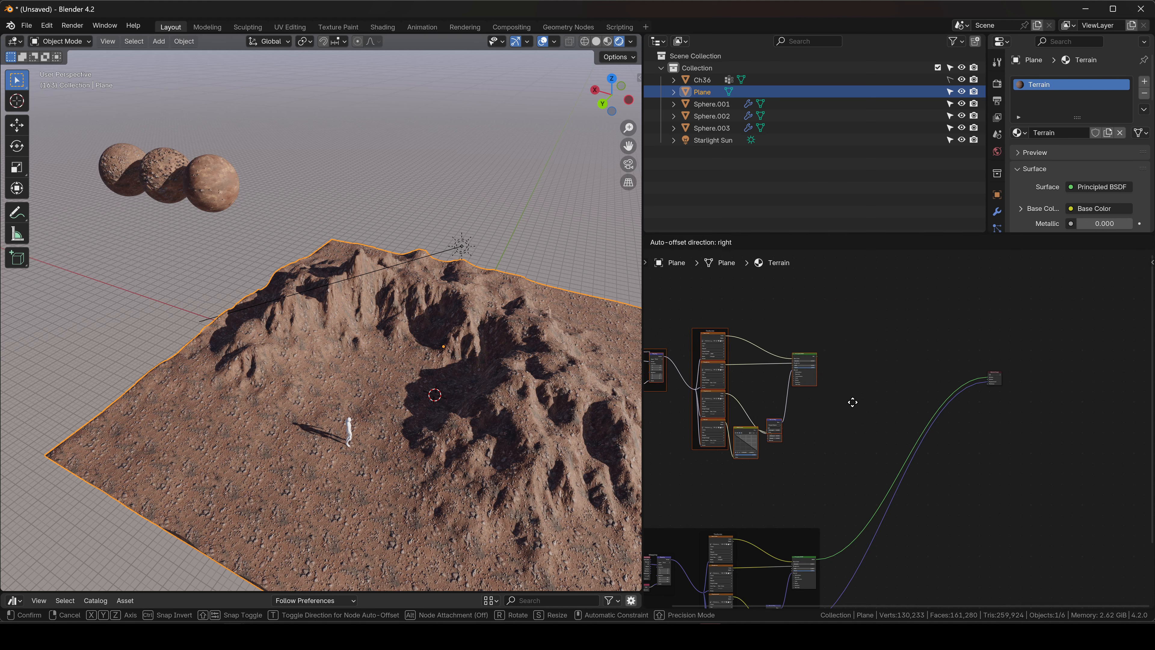
left_click(863, 408)
- Copy all nodes except Material Output from the material of the right-hand sphere
scroll(939, 395, "down", 2)
middle_click_drag(830, 390, 957, 497)
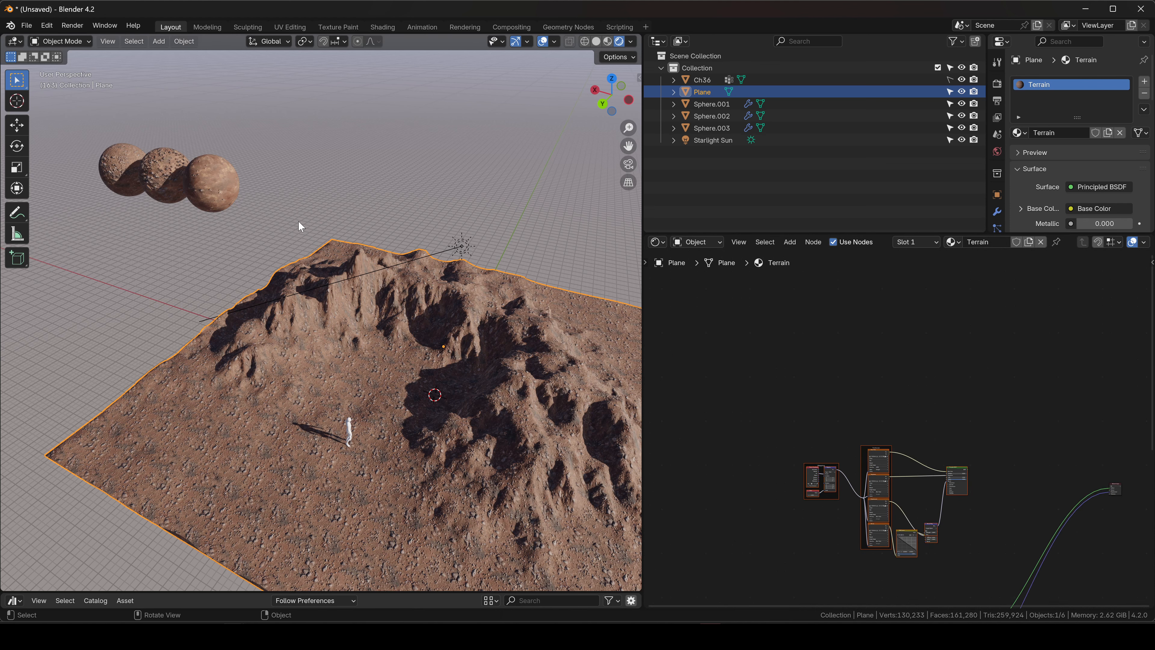
left_click(233, 188)
middle_click_drag(974, 449, 856, 336)
scroll(848, 346, "up", 4)
left_click_drag(768, 306, 983, 501)
- Paste the right-hand sphere's material nodes into the Terrain material, above the MarsGround_02 node group
left_click(484, 348)
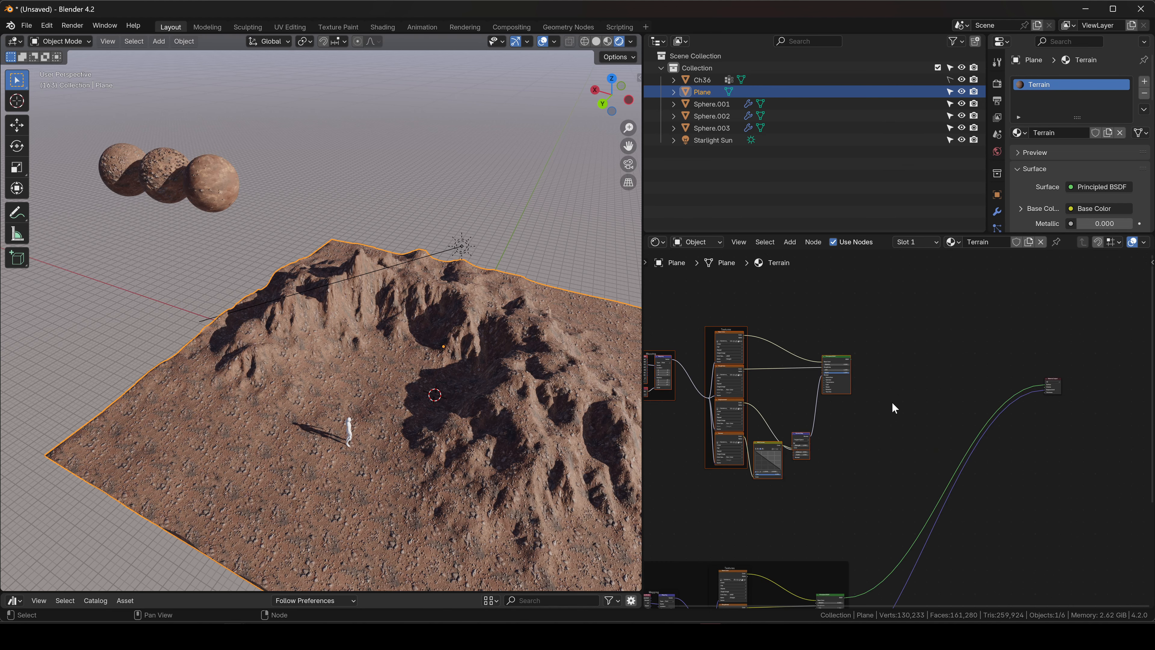
scroll(902, 399, "down", 6)
middle_click_drag(903, 400, 930, 498)
key("alt+a")
key("ctrl+v")
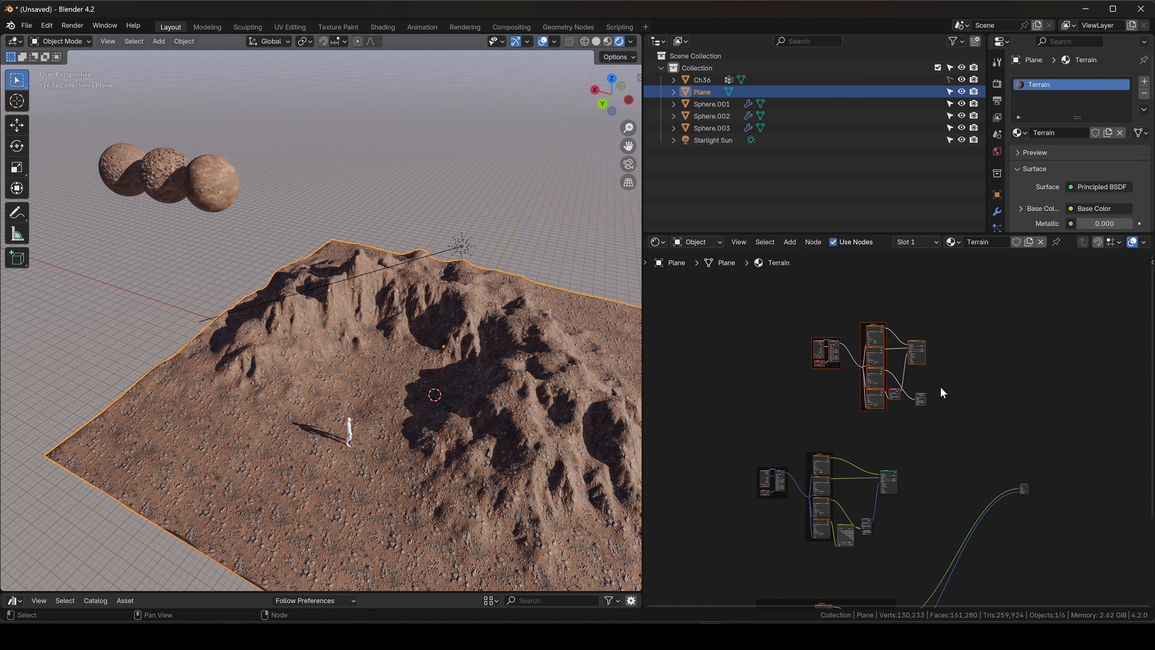
key("g")
left_click(921, 376)
- Add a Frame around the pasted MarsGround_02 nodes and place it just above the first framed group
middle_click_drag(802, 489, 891, 382)
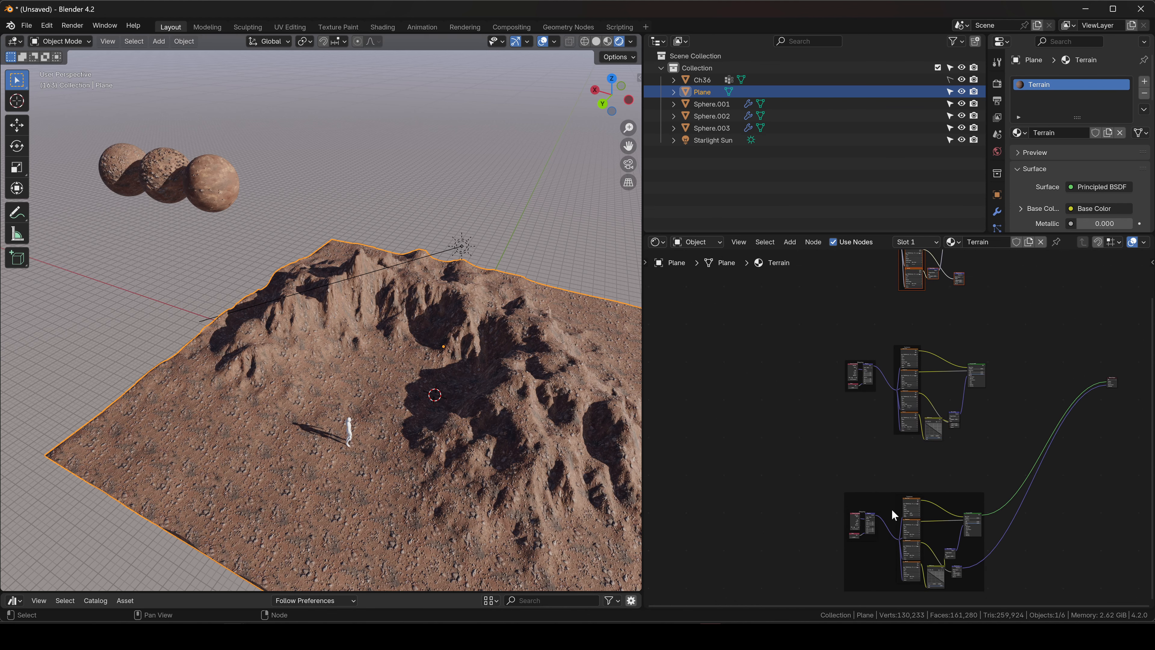
key("shift+a")
type("fra")
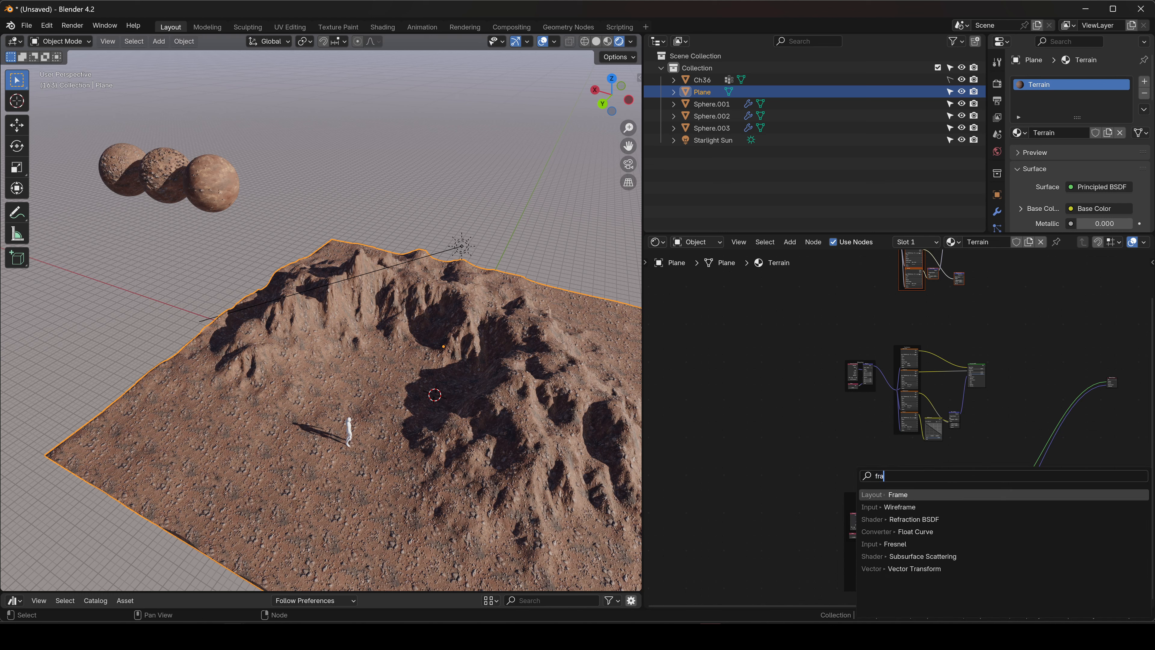
key("Return")
left_click(799, 373)
left_click_drag(826, 333, 999, 459)
key("g")
left_click(845, 383)
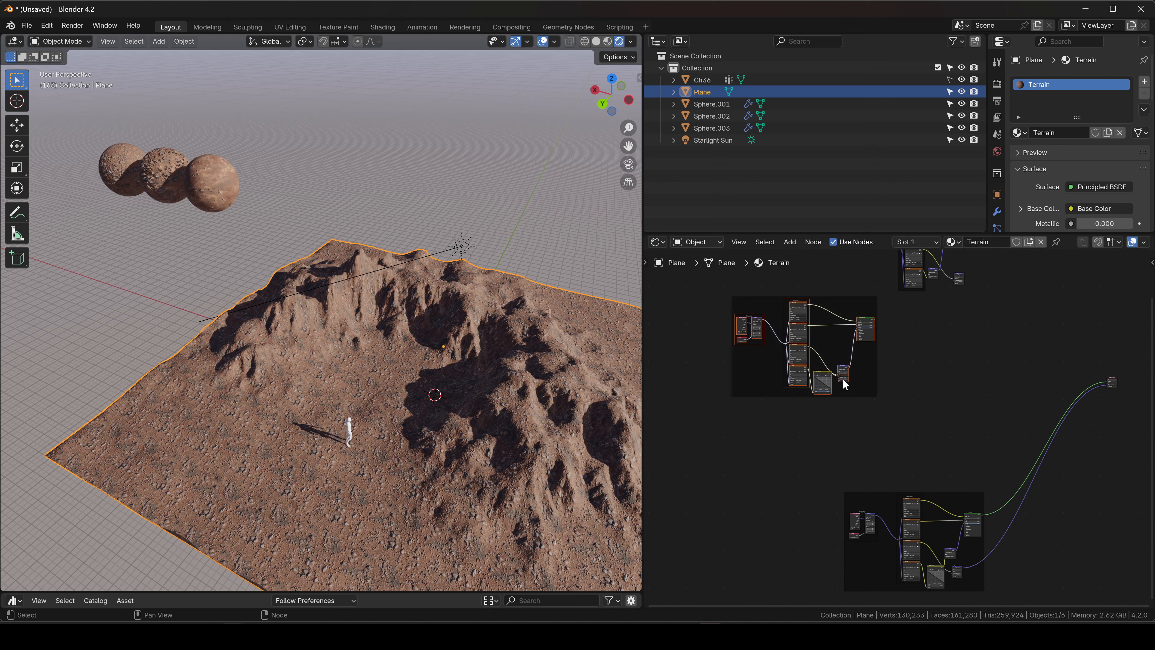
key("g")
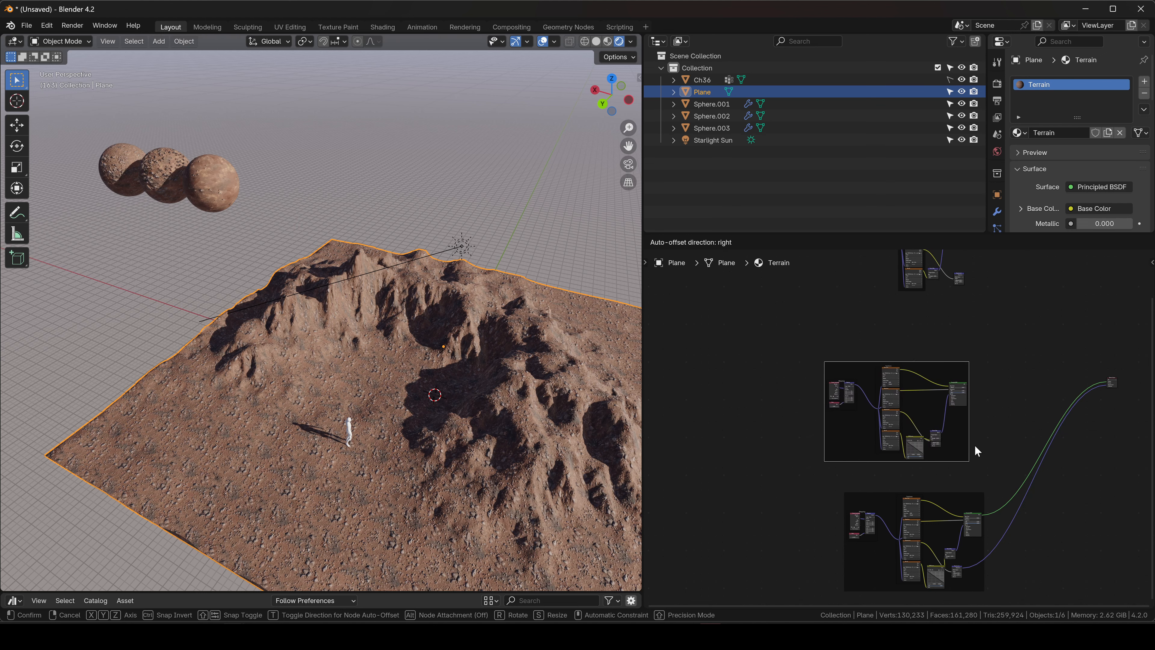
left_click(973, 451)
- Add another Frame and put the uppermost pasted node group inside it
scroll(880, 363, "up", 5)
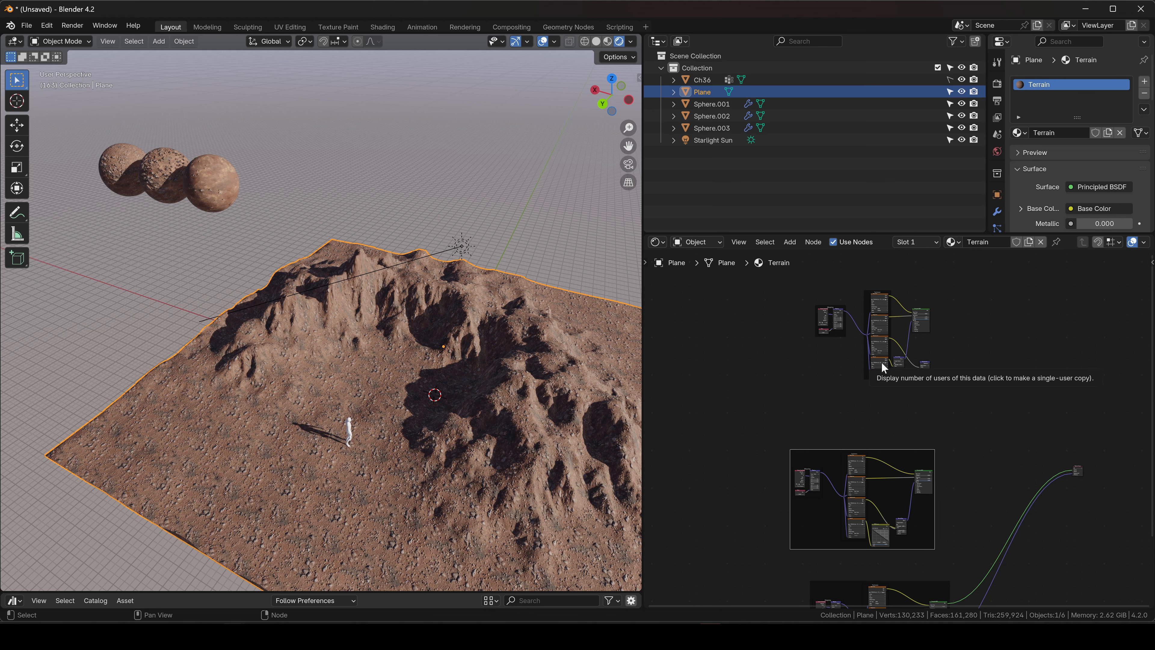
key("shift+a")
type("fr")
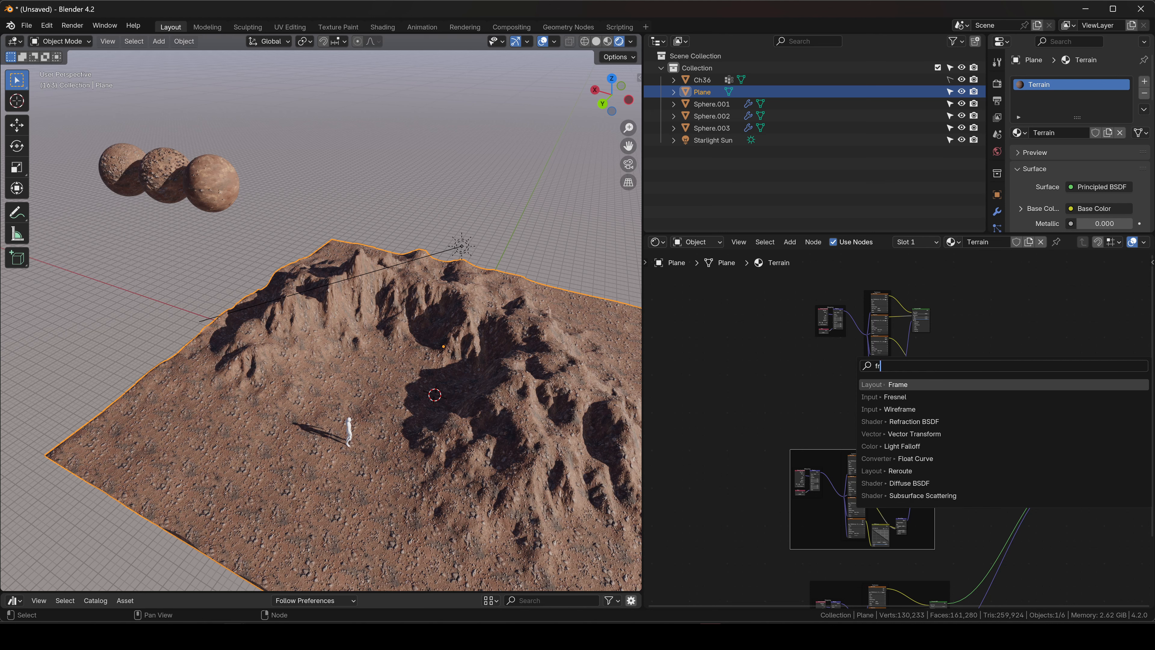
key("Return")
left_click(773, 355)
left_click_drag(807, 288, 950, 386)
left_click_drag(883, 344, 923, 382)
- Move the middle frame with the MarsGround_02 nodes farther away from the Material Output node
middle_click_drag(974, 465, 926, 333)
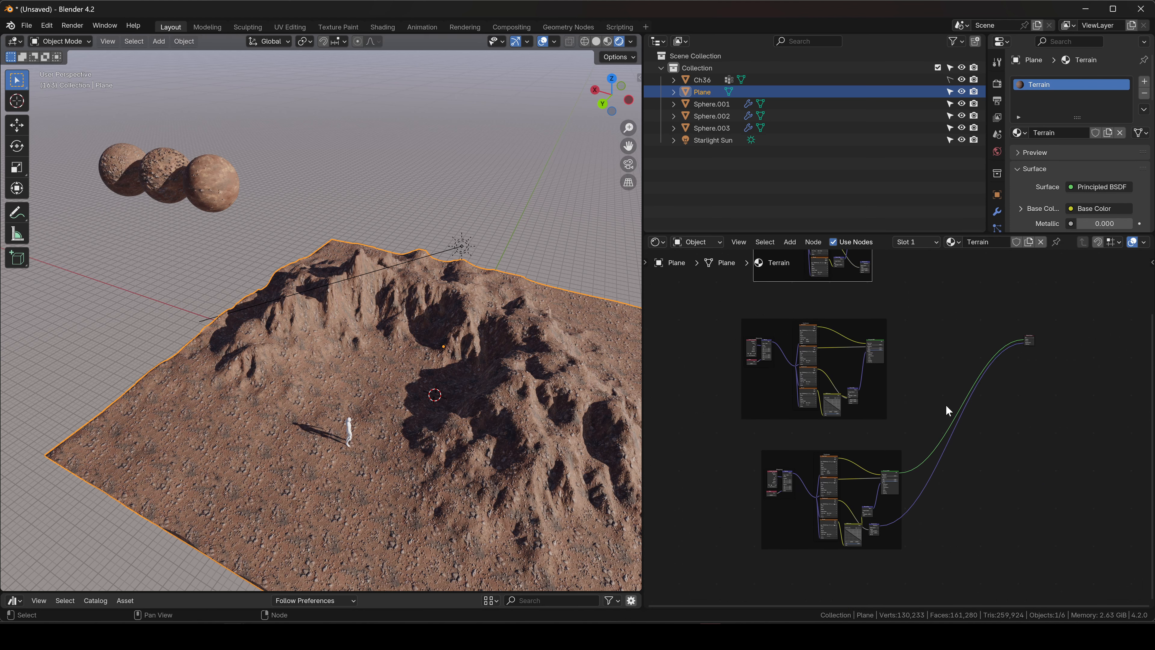
middle_click_drag(477, 360, 432, 336, "shift")
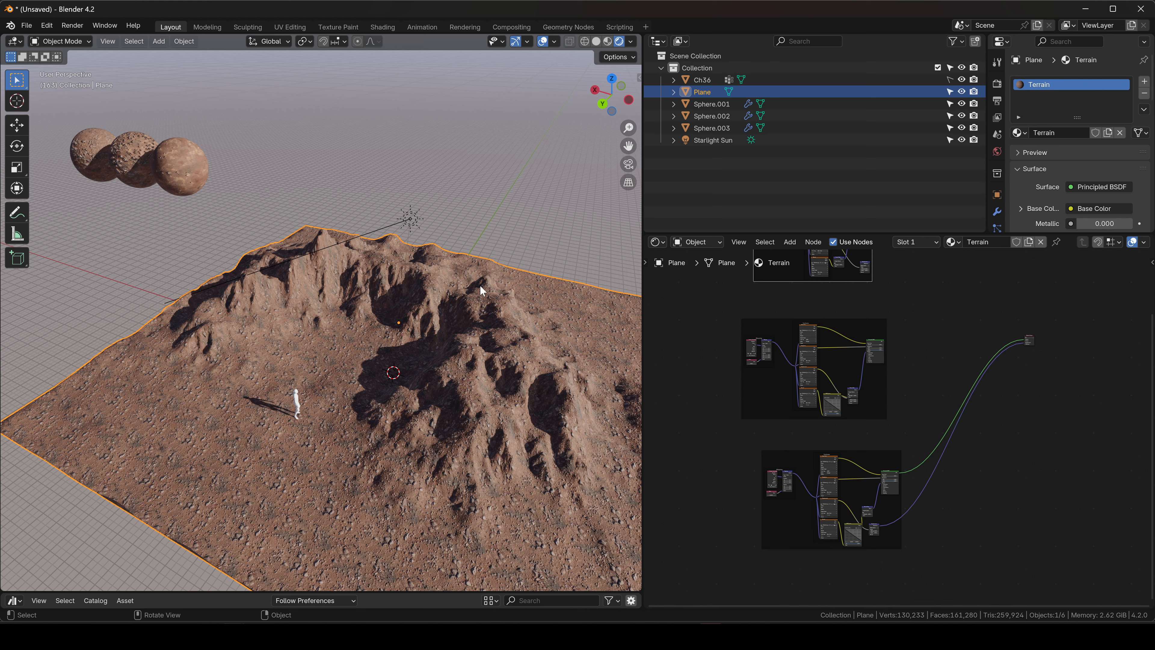
scroll(877, 339, "up", 2)
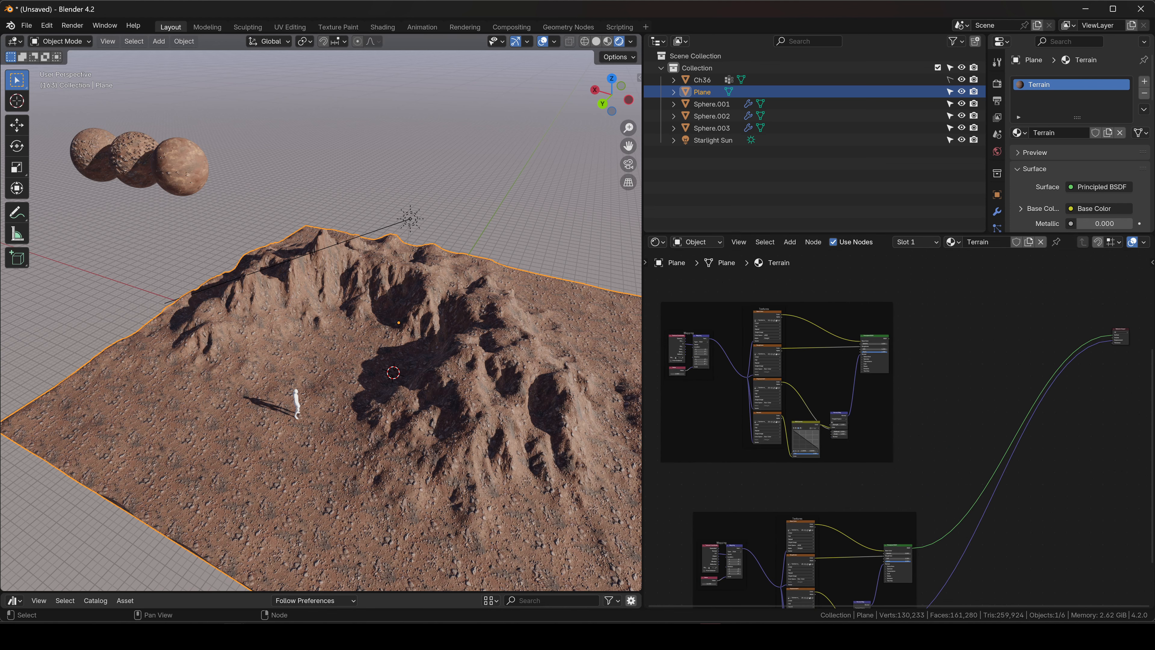
scroll(957, 363, "down", 3)
middle_click_drag(955, 363, 945, 390)
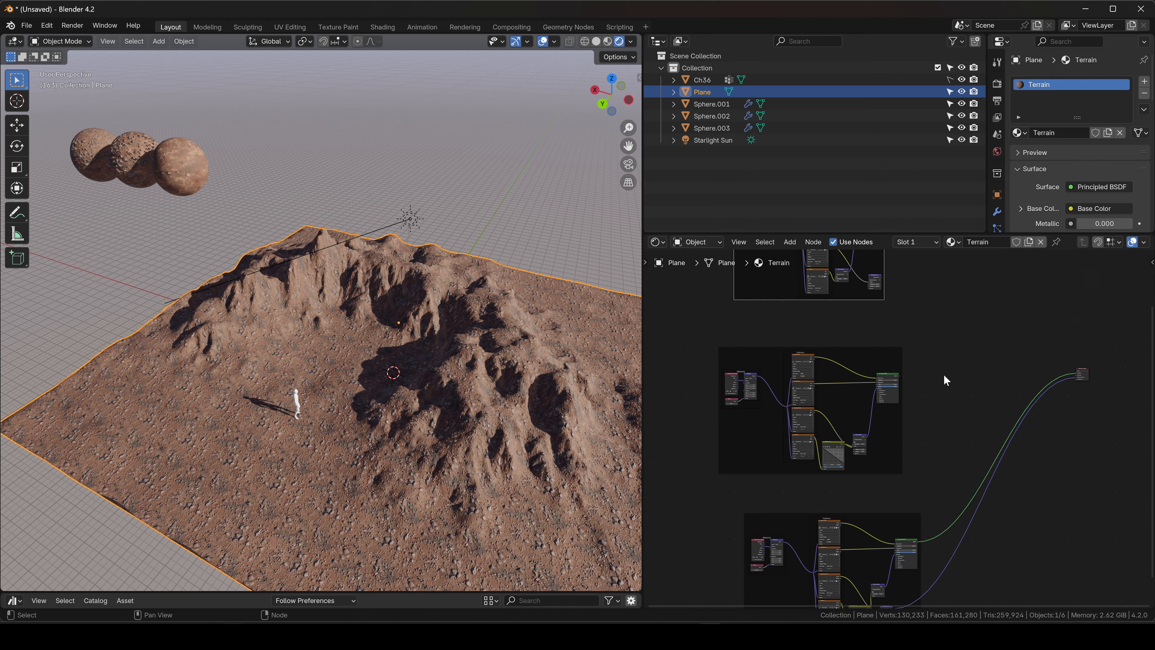
scroll(949, 374, "up", 5)
scroll(952, 376, "down", 3)
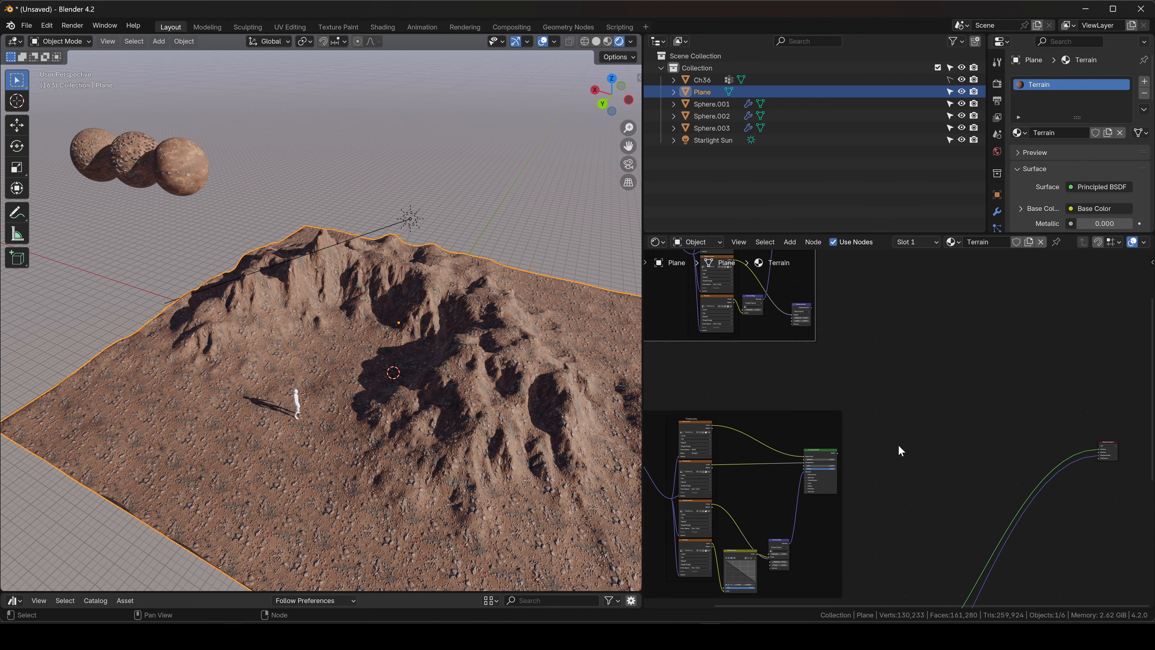
left_click(880, 418)
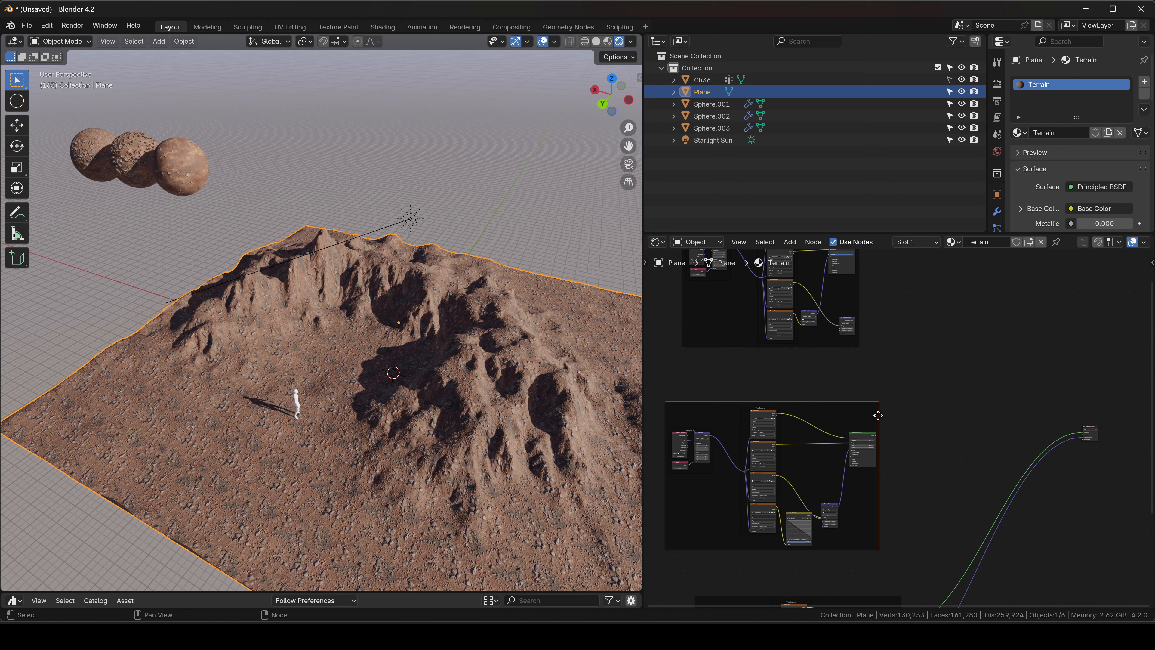
- Add a Noise Texture node and a Color Ramp node side by side in the space between the frames and Material Output
scroll(895, 416, "up", 2)
key("shift+a")
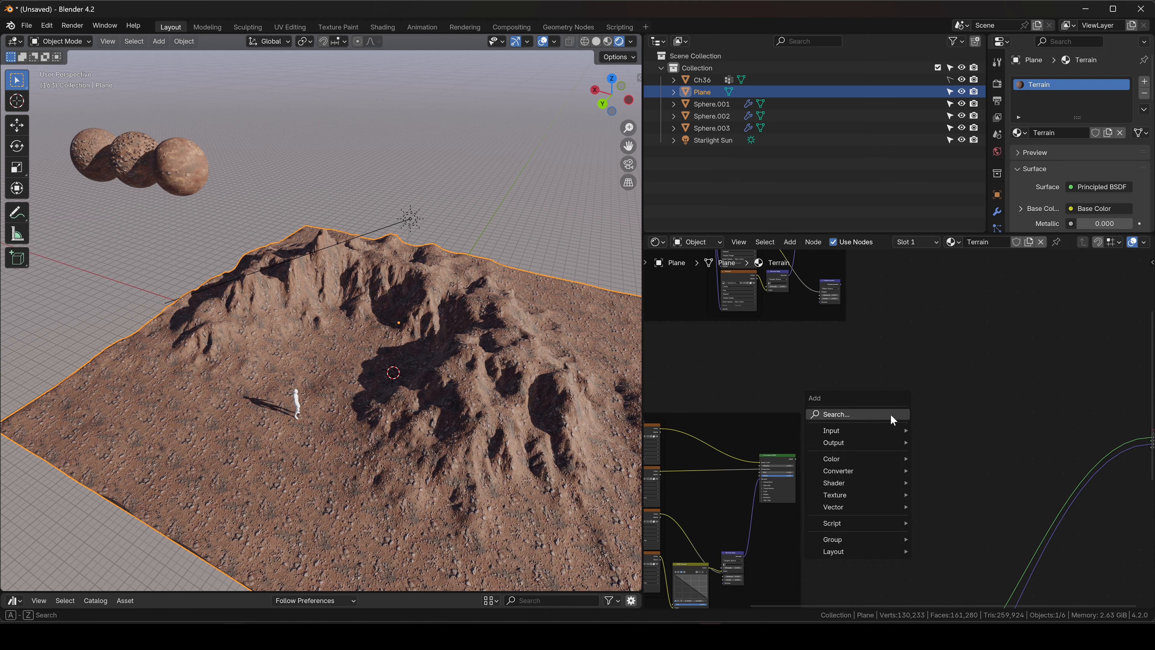
type("noi")
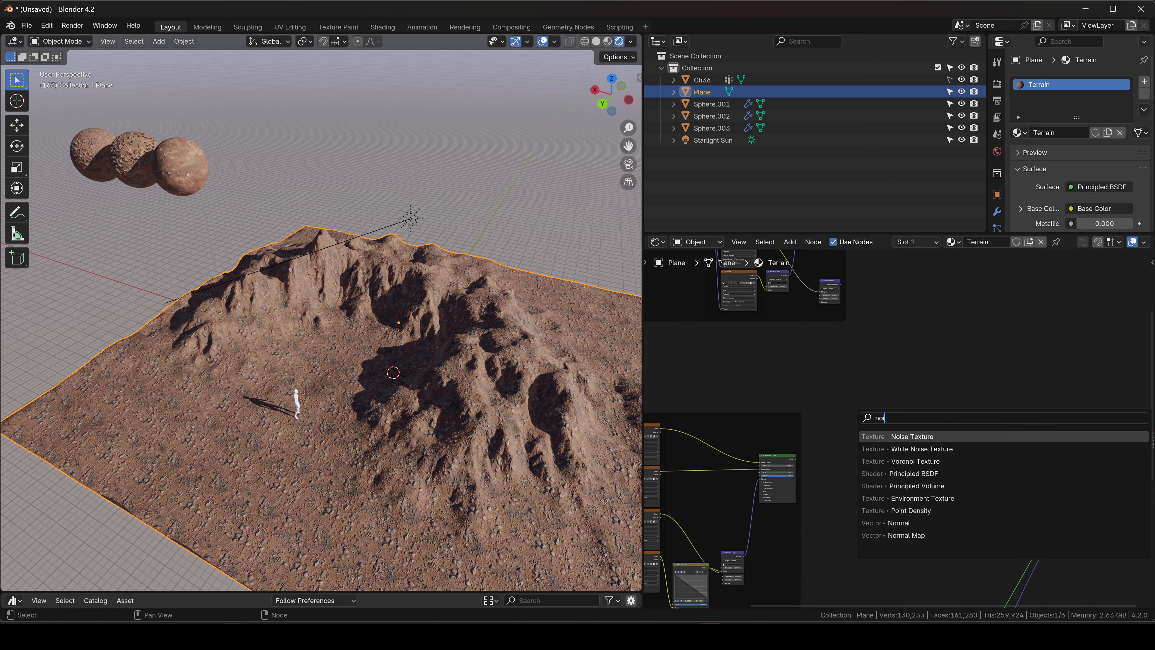
key("Return")
left_click(861, 367)
key("shift+a")
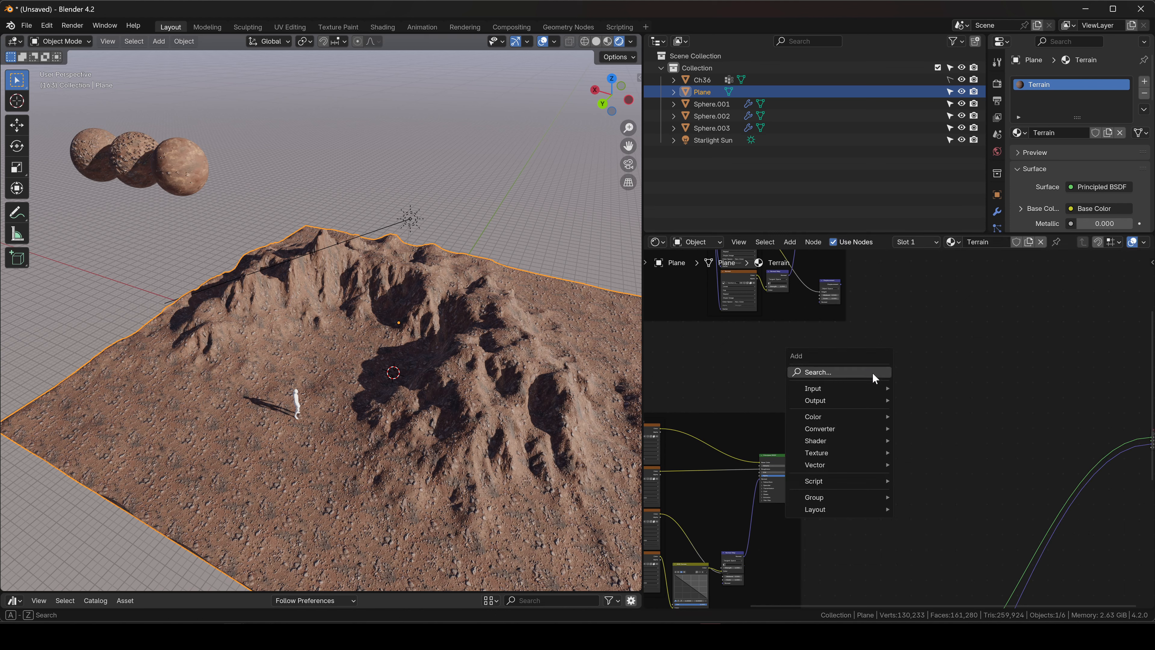
type("ramp")
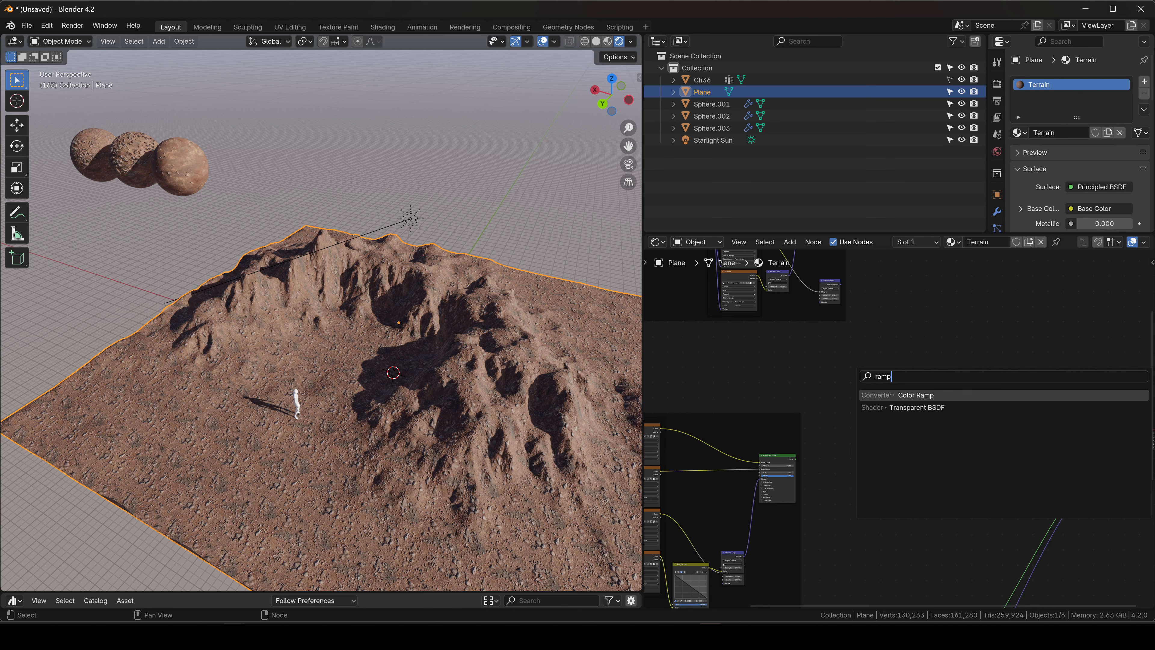
key("Return")
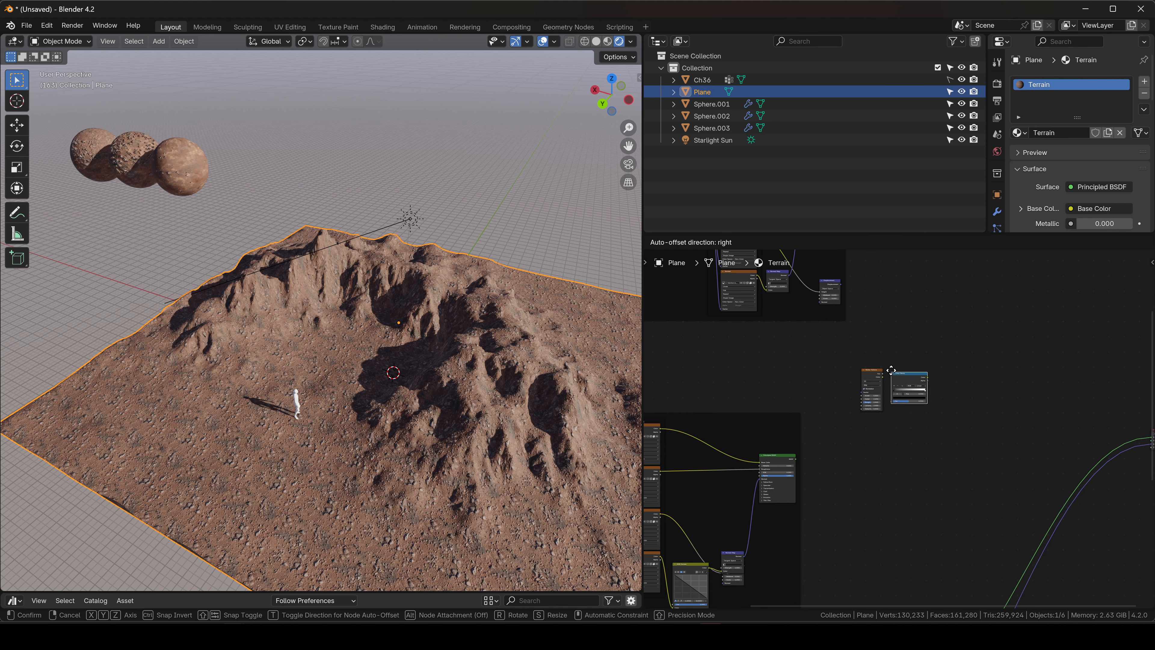
left_click(890, 372)
- Deselect the terrain and preview the middle frame's Principled BSDF by connecting it to the Material Output surface
scroll(887, 416, "down", 2)
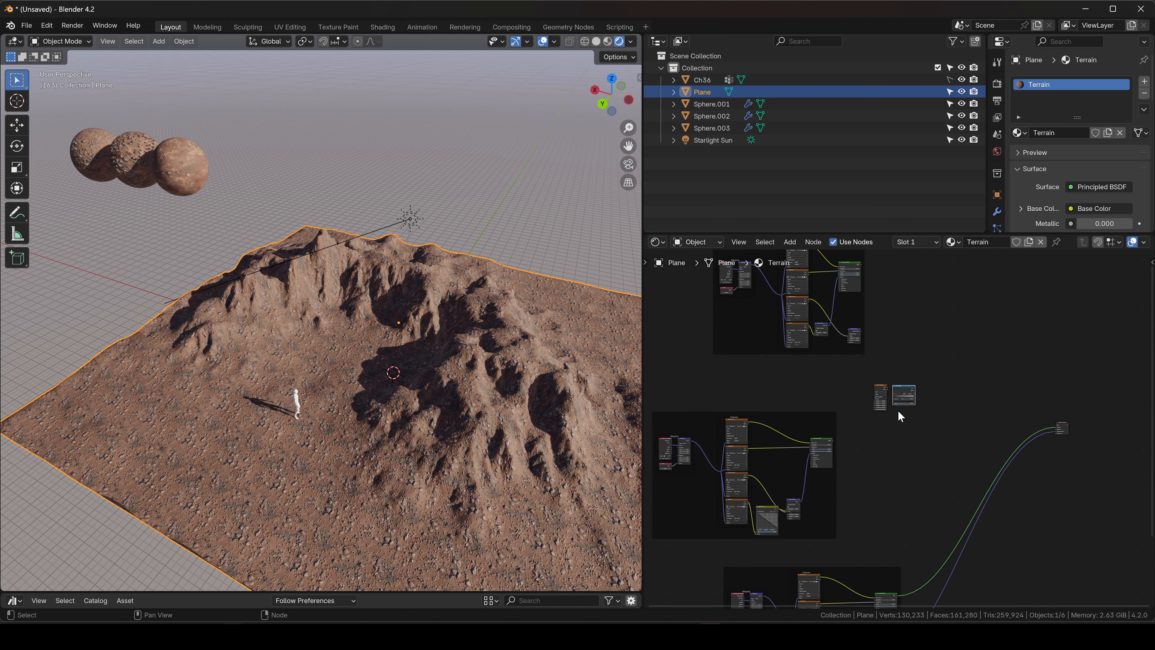
middle_click_drag(954, 339, 998, 359)
scroll(915, 443, "up", 3)
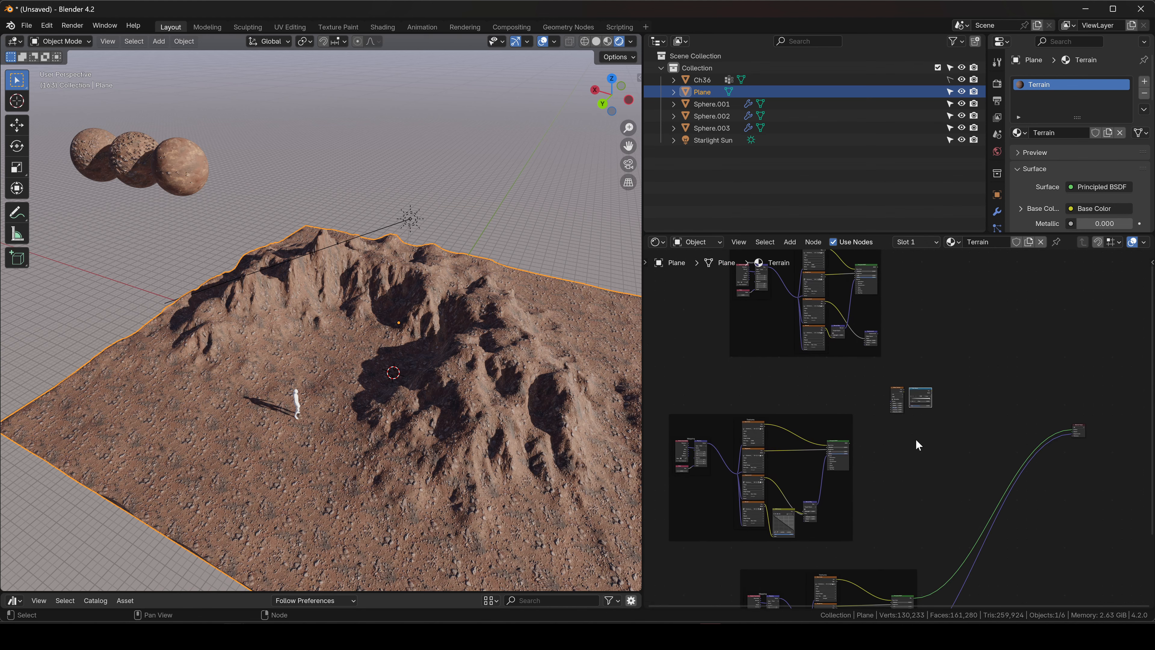
middle_click_drag(942, 382, 896, 434, "shift")
scroll(894, 428, "up", 5)
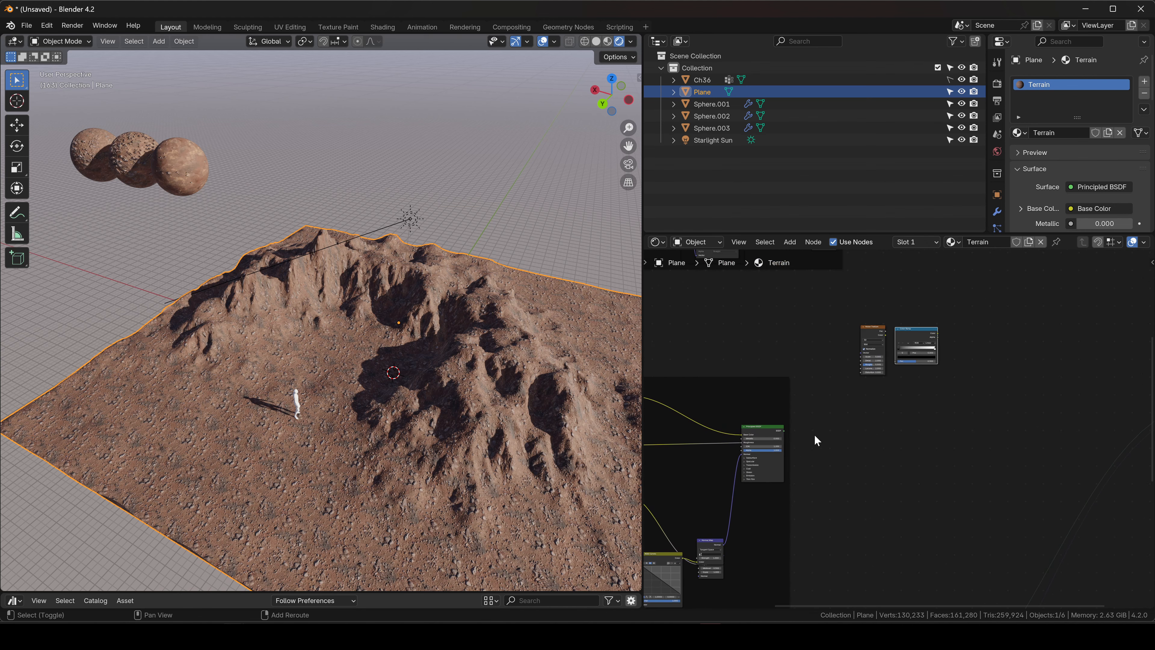
middle_click_drag(814, 434, 923, 431, "shift")
left_click(527, 172)
middle_click_drag(527, 171, 447, 227)
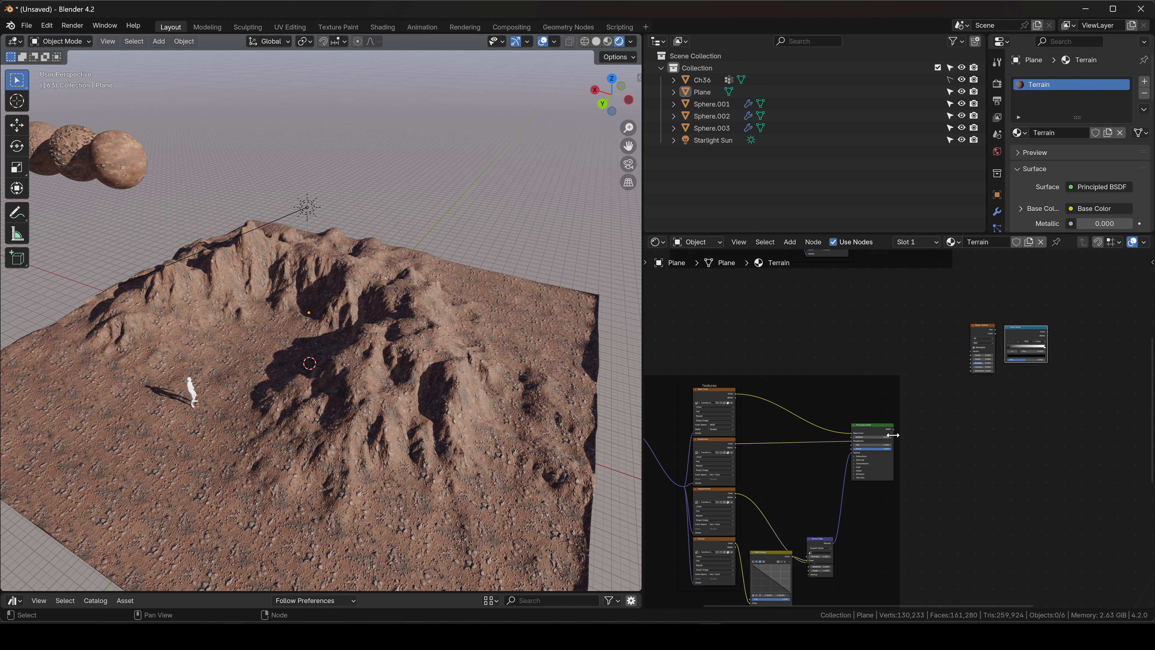
left_click(871, 425, "ctrl+shift")
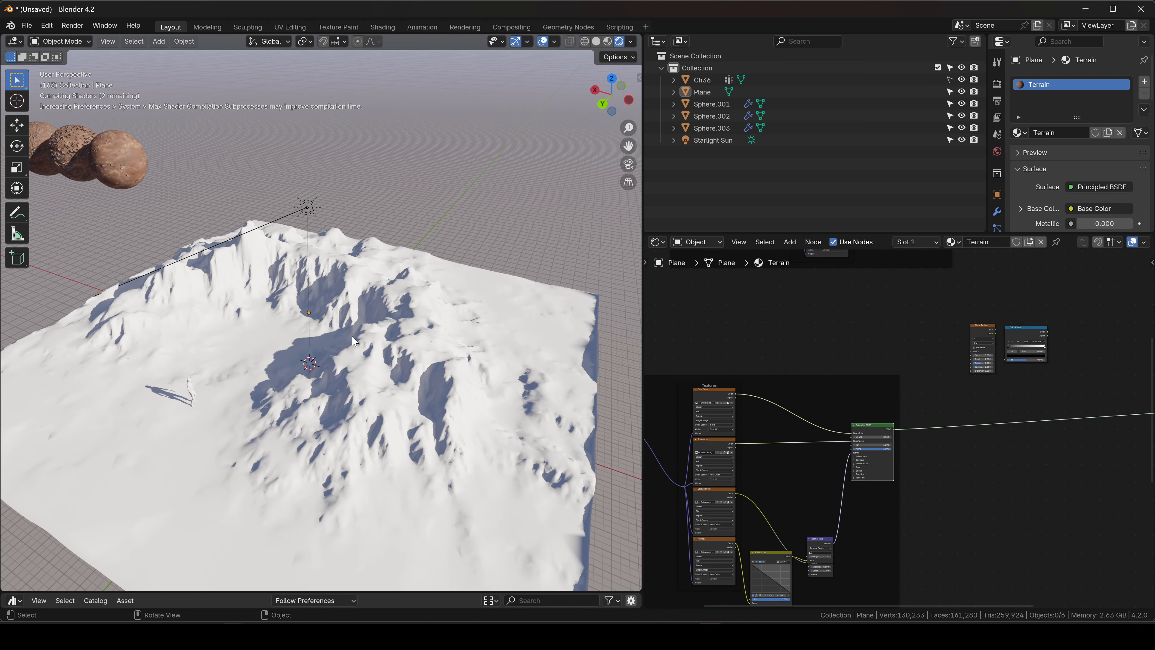
- Examine the MarsGround_02 material across the whole terrain and up close beside the human figure
mouse_move(361, 394)
middle_mouse_down()
mouse_move(396, 400)
mouse_move(412, 351)
mouse_move(436, 346)
middle_mouse_up()
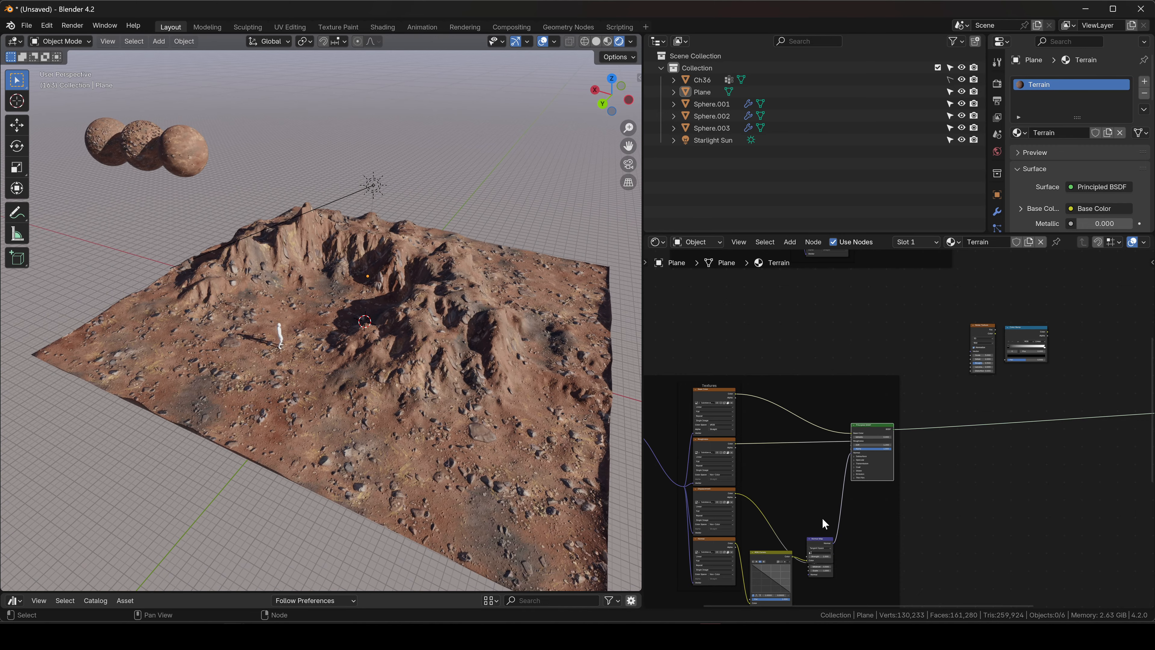
scroll(868, 438, "down", 6)
scroll(955, 448, "down", 1)
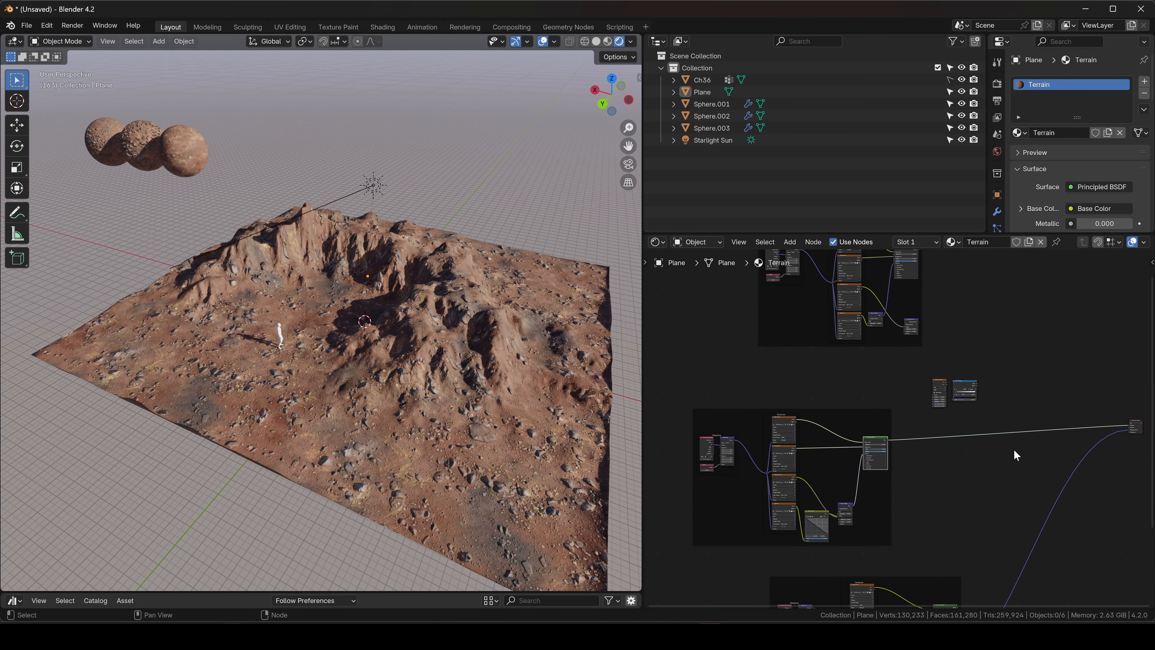
middle_click_drag(930, 449, 742, 429)
scroll(704, 423, "up", 2)
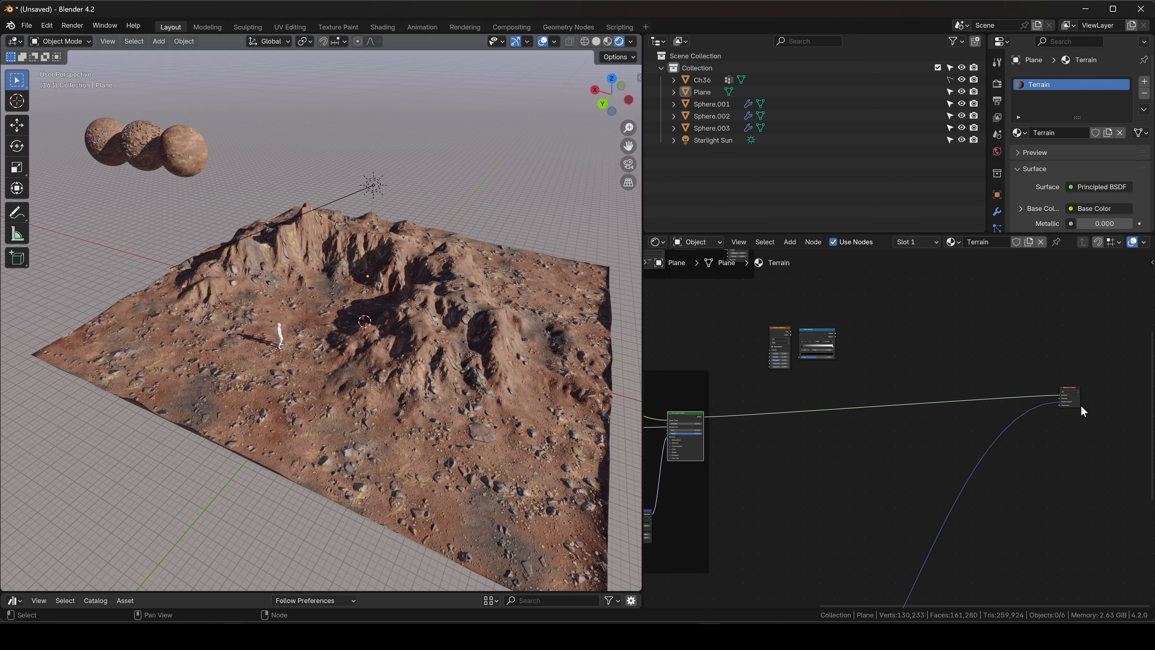
scroll(1083, 409, "up", 2)
scroll(334, 377, "up", 8)
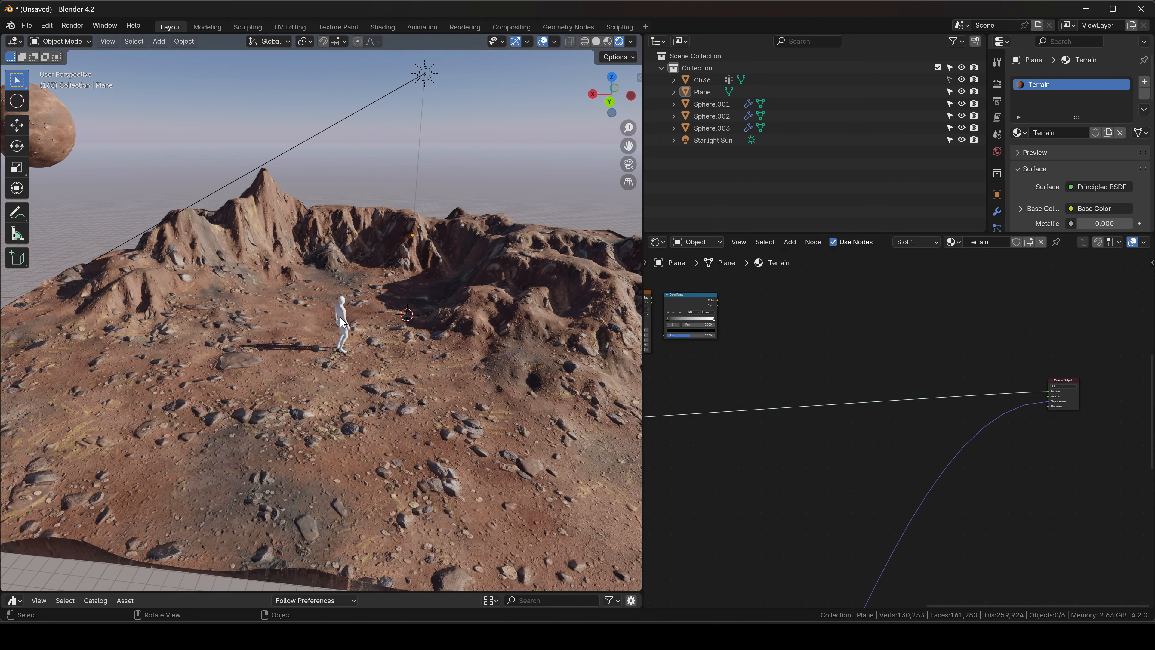
scroll(340, 317, "up", 4)
middle_click_drag(465, 396, 423, 371)
scroll(383, 383, "down", 4)
scroll(774, 441, "down", 14)
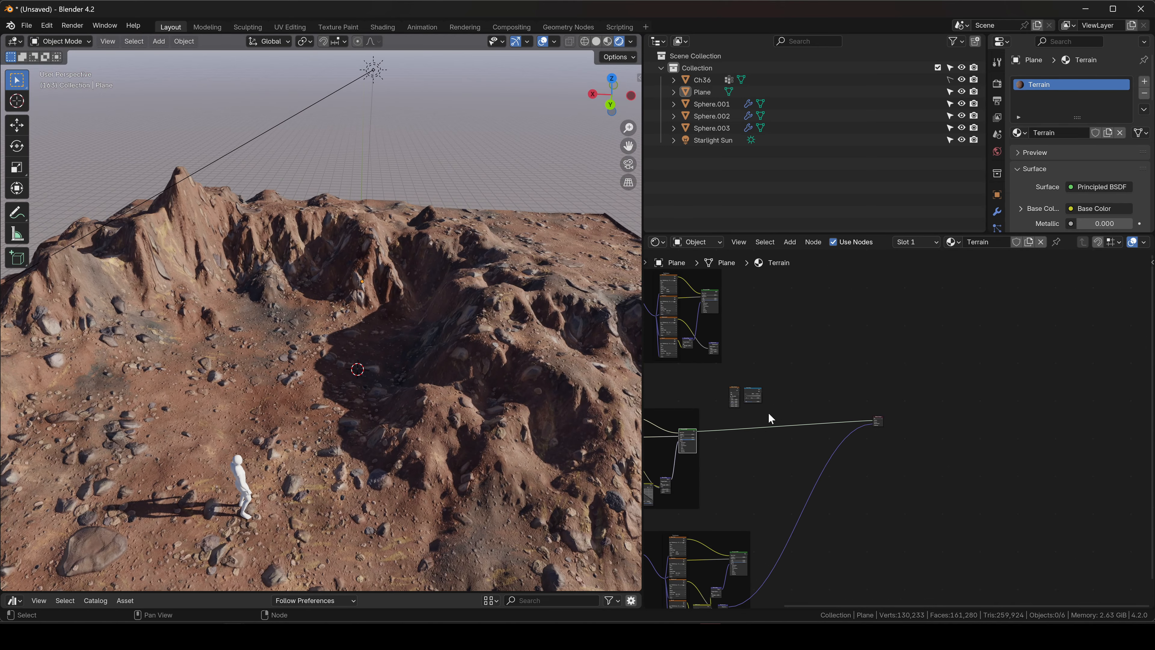
- Connect the uppermost frame's Principled BSDF to the Material Output surface and inspect the ground beside the human figure
middle_click_drag(727, 363, 860, 499)
scroll(859, 499, "up", 1)
scroll(853, 442, "up", 3)
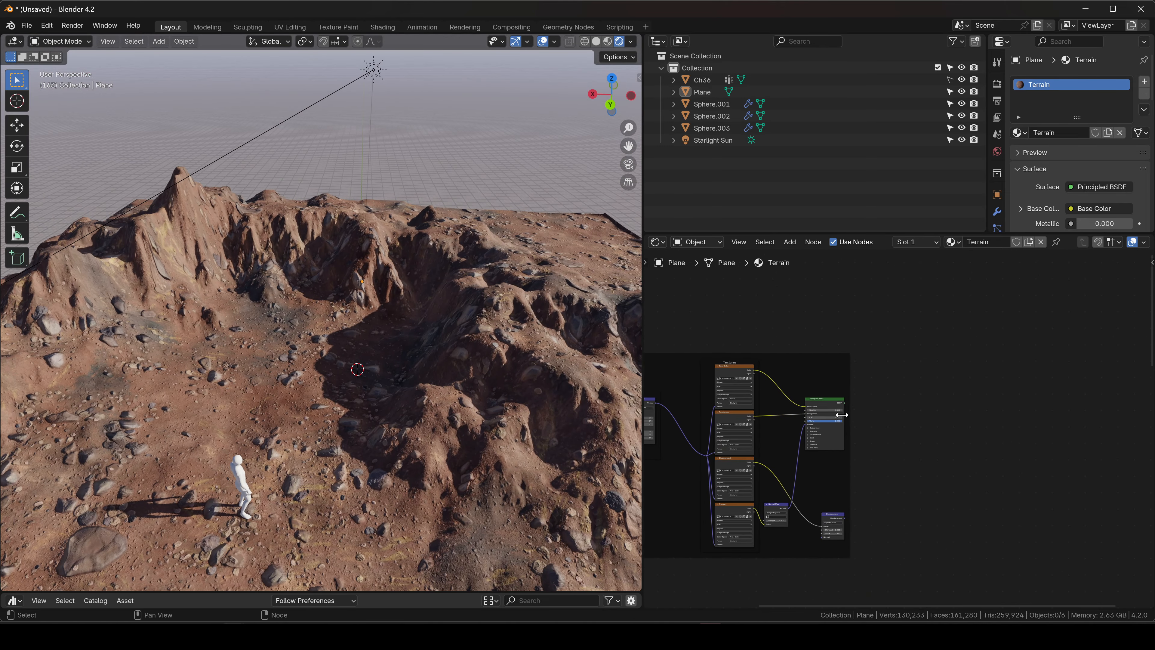
left_click(827, 400)
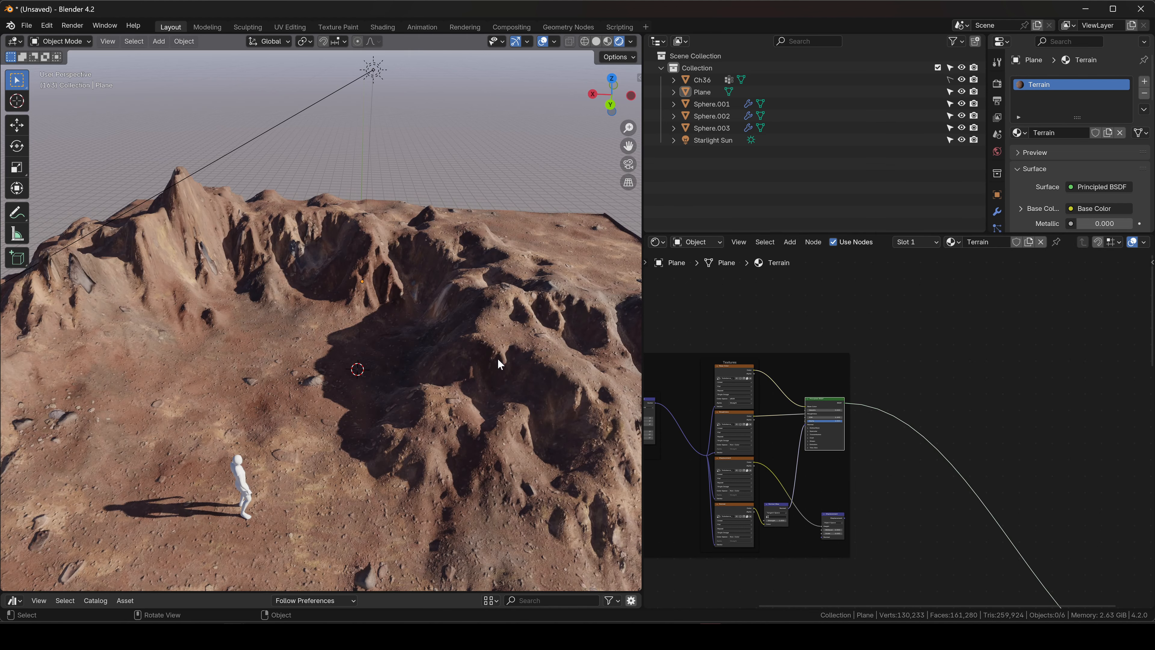
middle_click_drag(454, 374, 471, 345)
middle_click_drag(311, 406, 382, 372, "shift")
scroll(400, 438, "up", 6)
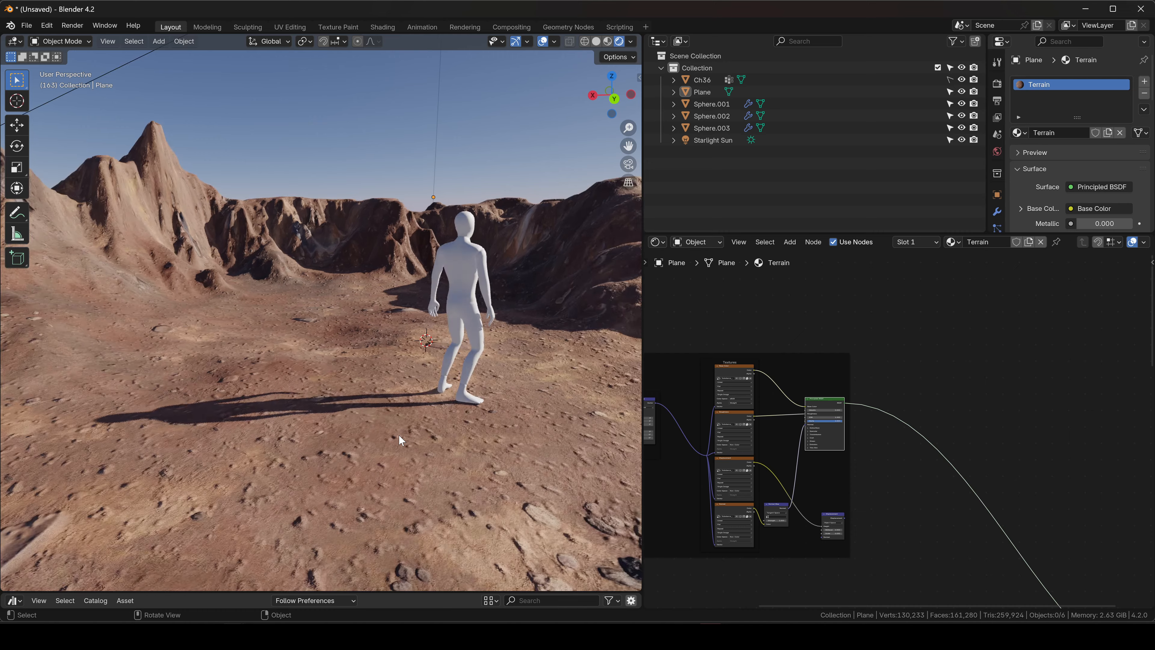
- Connect the middle frame's Principled BSDF to the Material Output surface and examine its rocks across the terrain
middle_click_drag(413, 430, 447, 418)
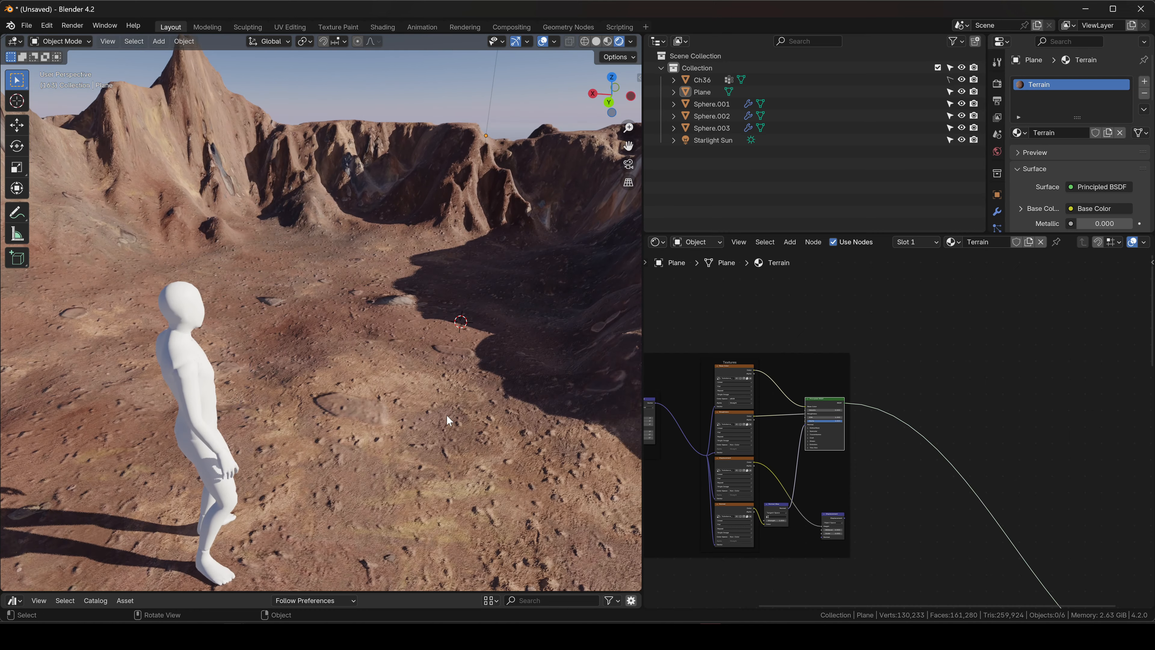
scroll(433, 409, "down", 7)
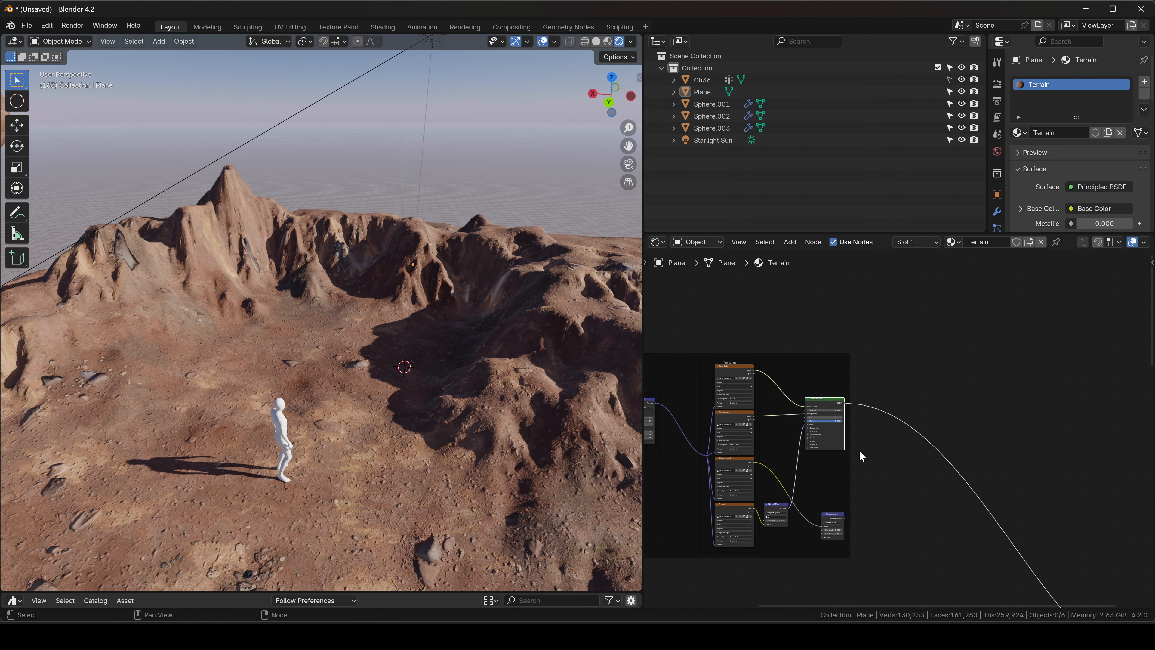
scroll(859, 456, "down", 2)
middle_click_drag(893, 530, 975, 356)
scroll(907, 444, "up", 5)
left_click(888, 440, "ctrl+shift")
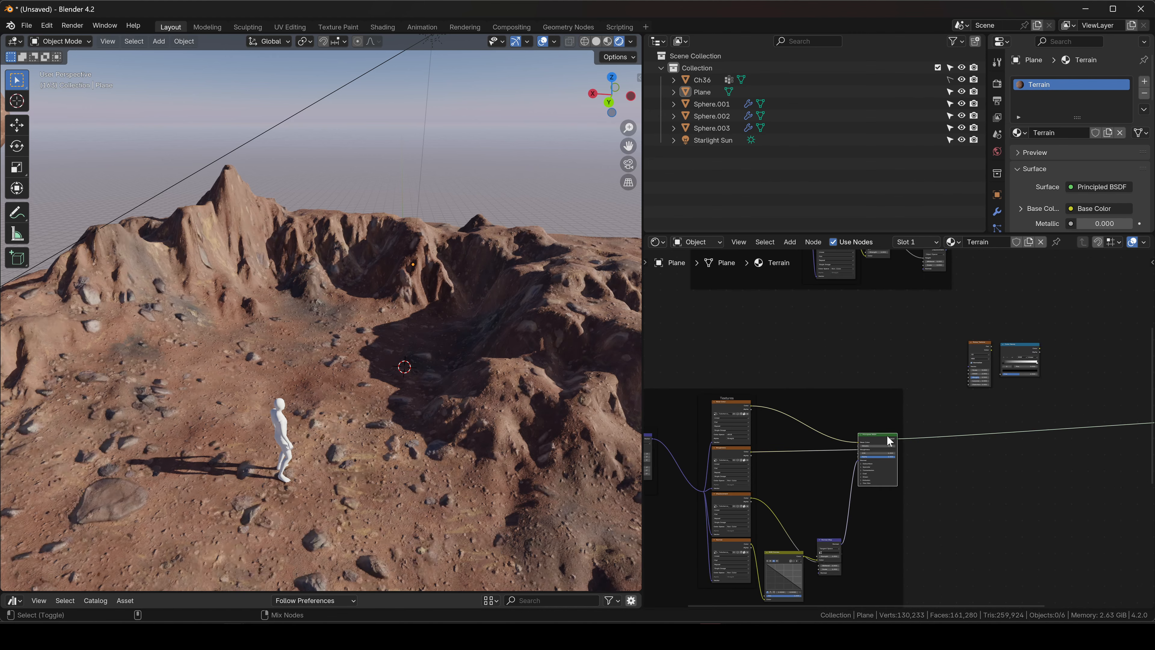
middle_click_drag(378, 372, 404, 372)
scroll(490, 372, "up", 3)
middle_click_drag(490, 371, 375, 380, "shift")
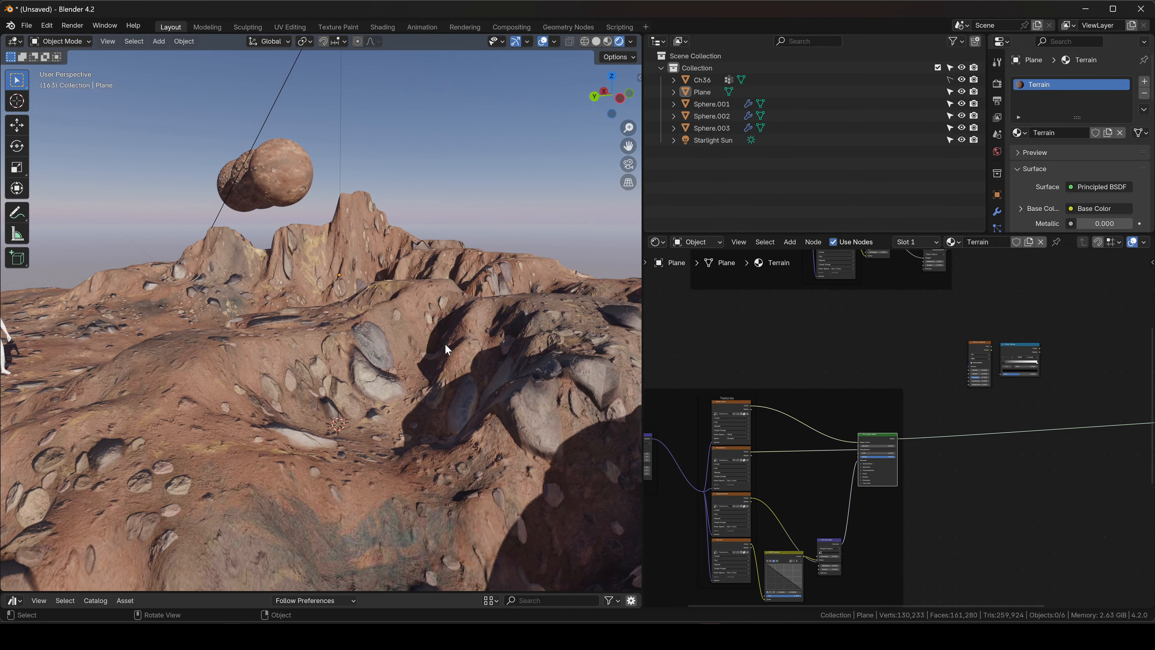
middle_click_drag(302, 398, 369, 409)
- Preview the uppermost frame's Principled BSDF through the Material Output surface and compare its ground across the whole terrain
middle_click_drag(887, 279, 845, 486)
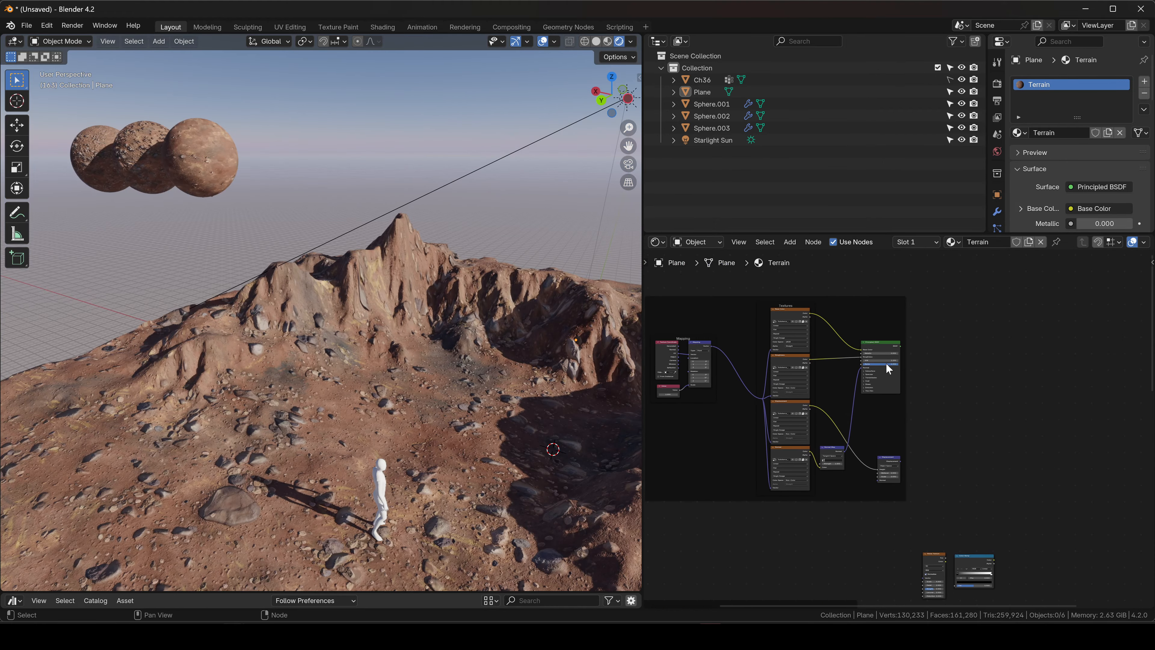
scroll(883, 363, "up", 4)
left_click(886, 341, "ctrl+shift")
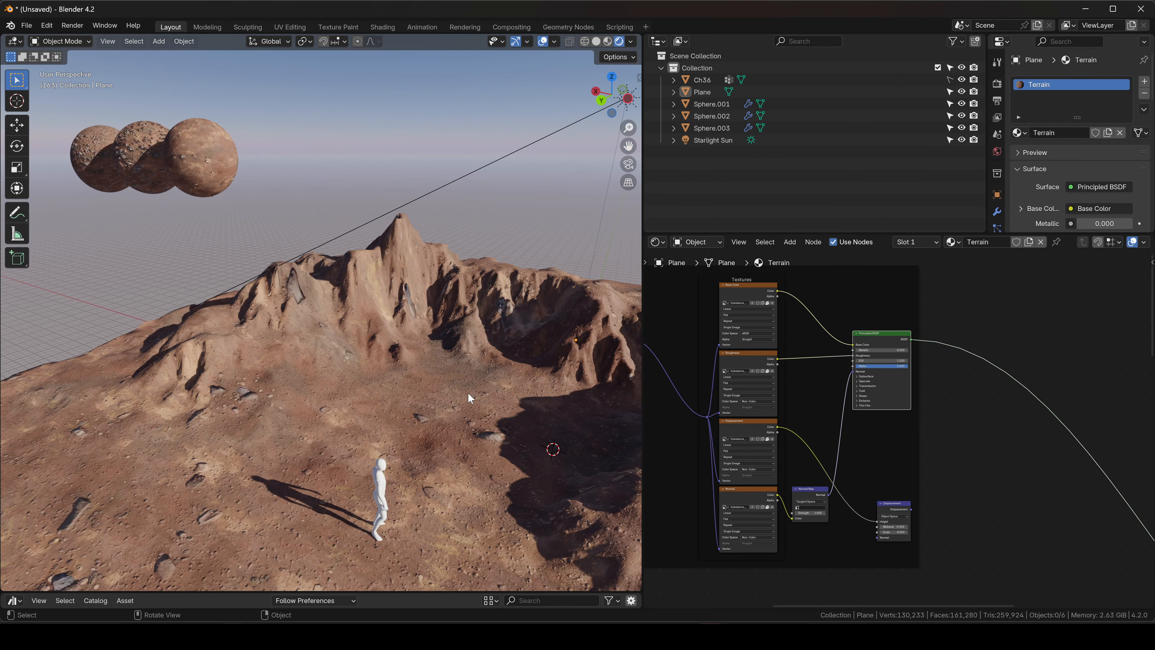
middle_click_drag(470, 399, 453, 418)
scroll(764, 478, "down", 2)
scroll(841, 472, "down", 2)
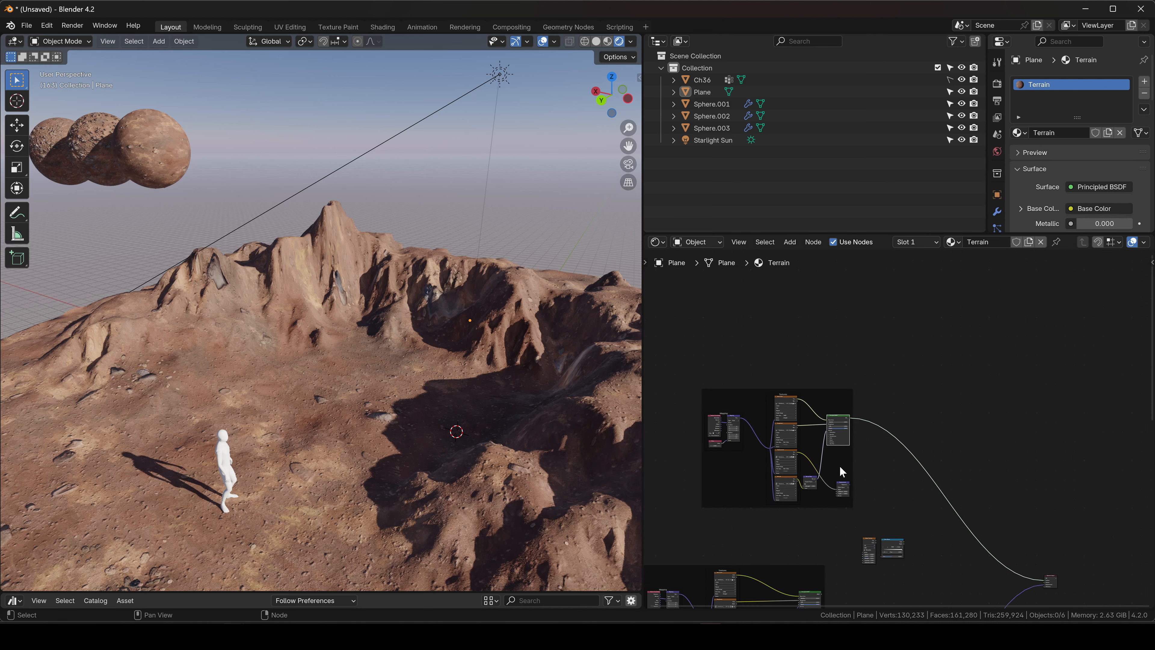
scroll(840, 467, "down", 3)
middle_click_drag(766, 528, 840, 447)
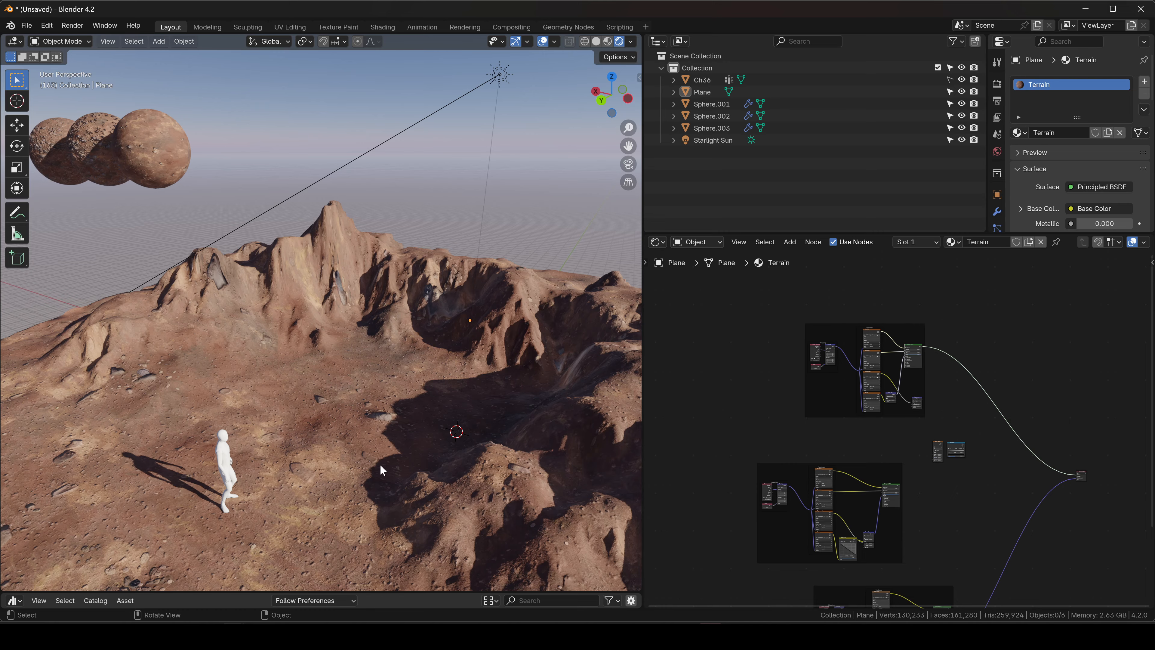
middle_click_drag(384, 469, 471, 458)
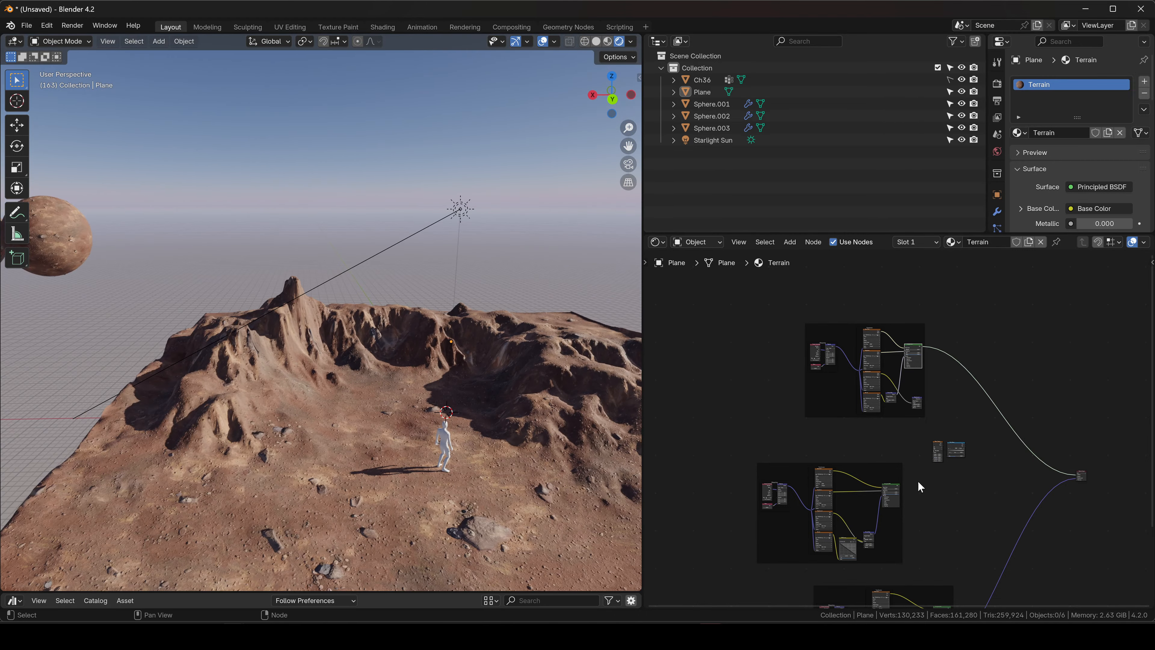
- Preview the middle frame's Principled BSDF on the terrain and set the Value node driving its Mapping scale to 3.390
middle_click_drag(915, 498, 919, 408)
scroll(918, 409, "up", 8)
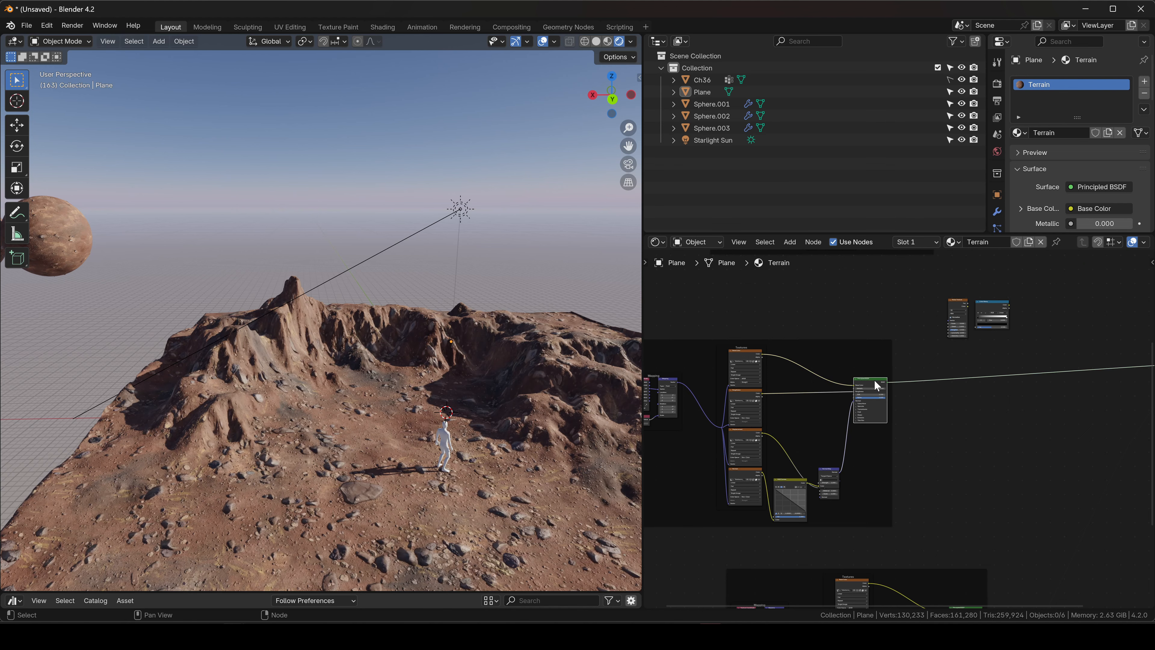
scroll(878, 384, "down", 8, "shift")
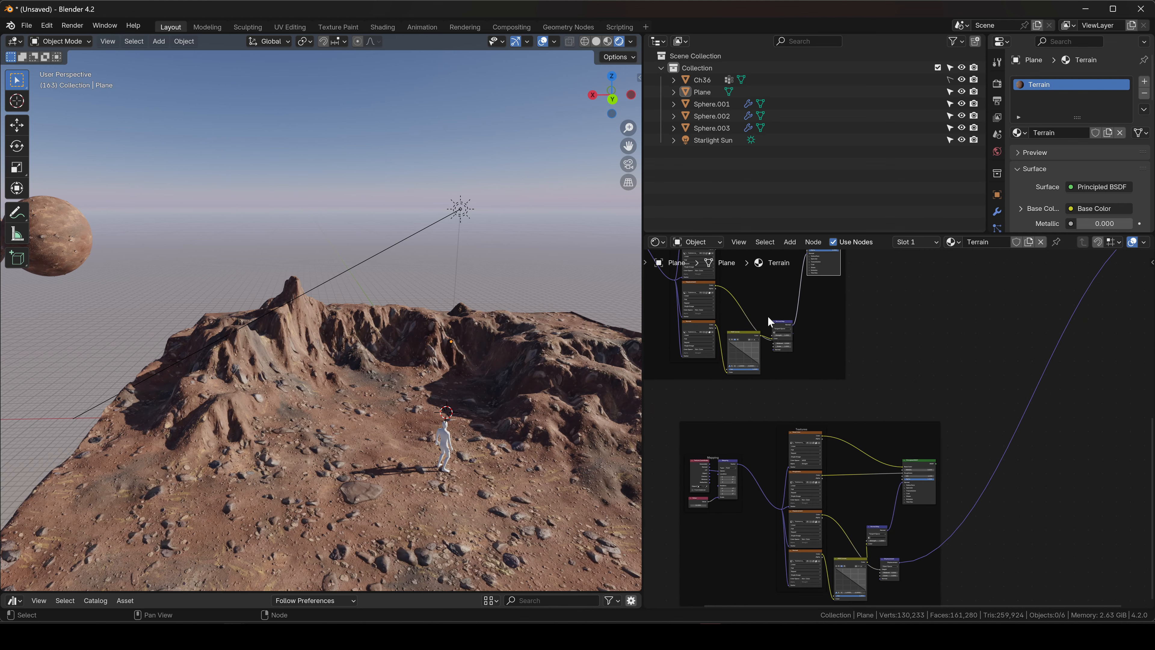
scroll(741, 458, "up", 10)
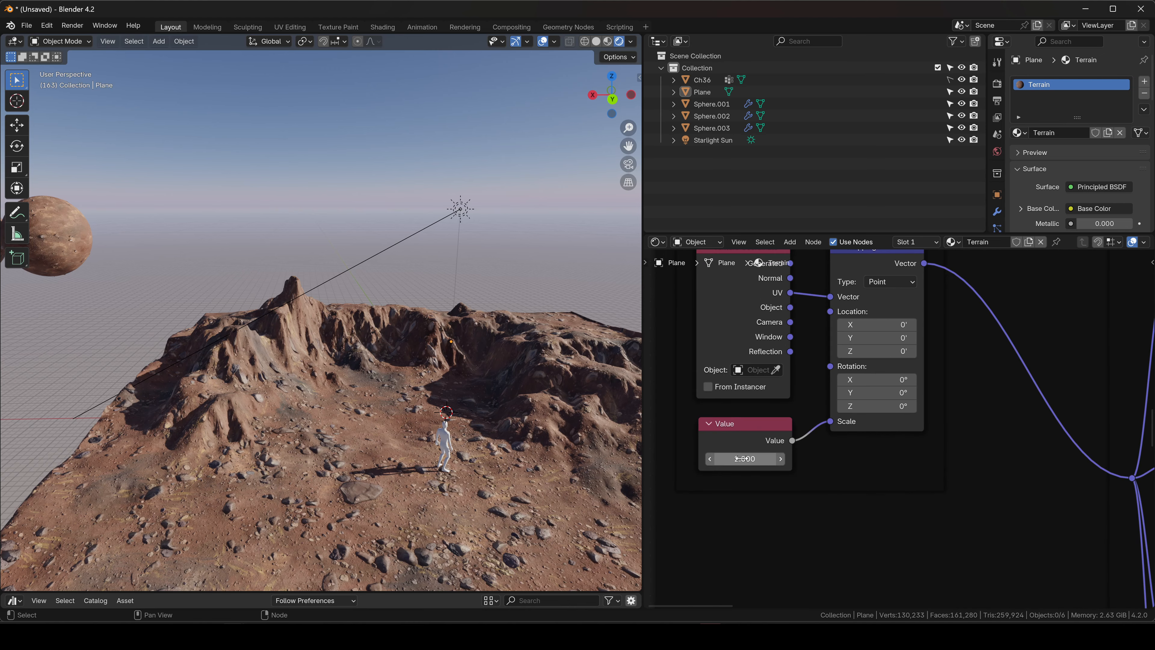
left_click_drag(741, 458, 806, 458, "shift")
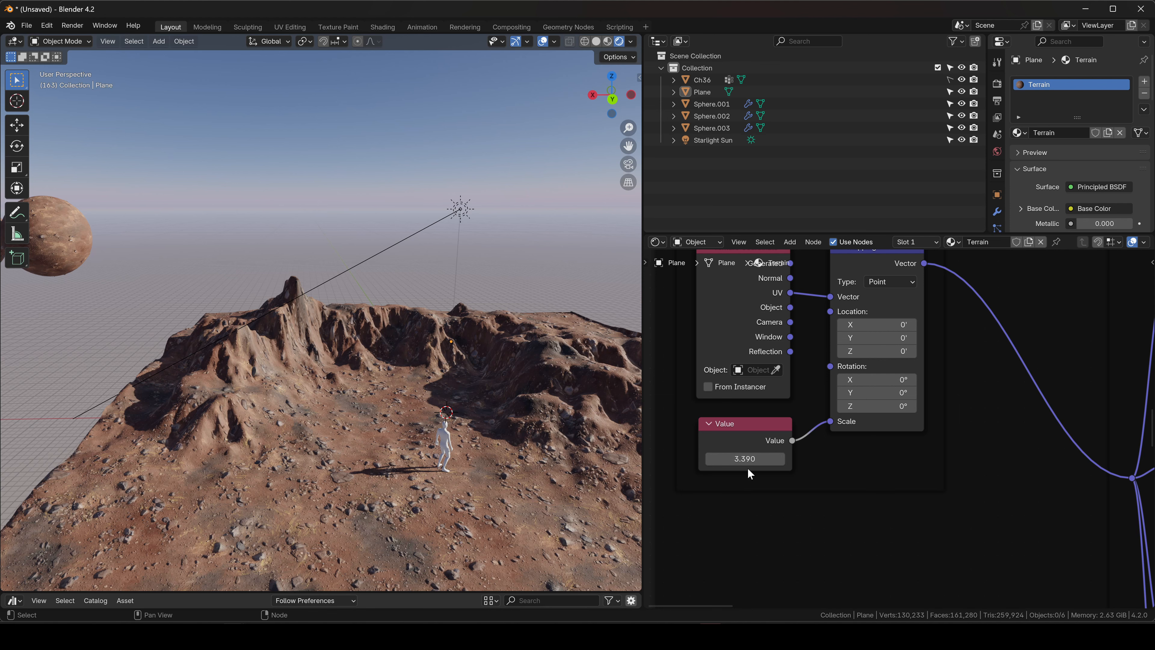
- Reconnect the uppermost frame's Principled BSDF to the Material Output surface and adjust the Value node driving its Mapping scale
scroll(882, 421, "down", 12)
middle_click_drag(953, 443, 885, 524)
middle_click_drag(951, 327, 853, 463)
middle_click_drag(1117, 290, 934, 452)
left_click(957, 364, "ctrl+shift")
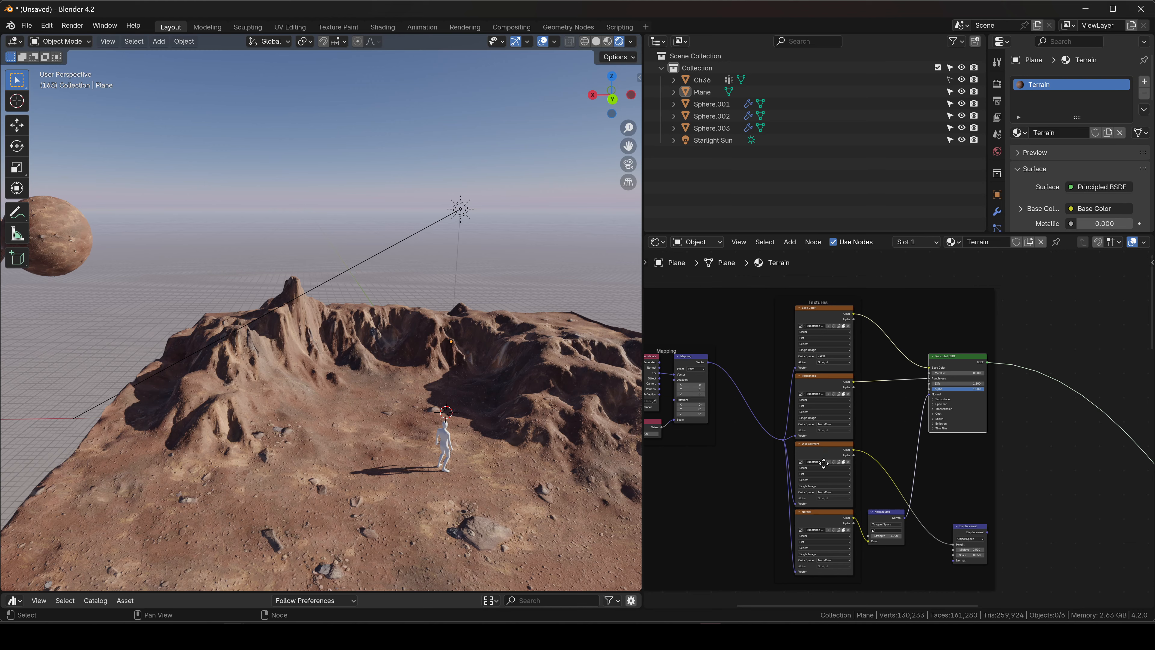
middle_click_drag(822, 462, 986, 469)
scroll(818, 440, "up", 5)
left_click_drag(791, 445, 780, 445)
scroll(1011, 426, "down", 7)
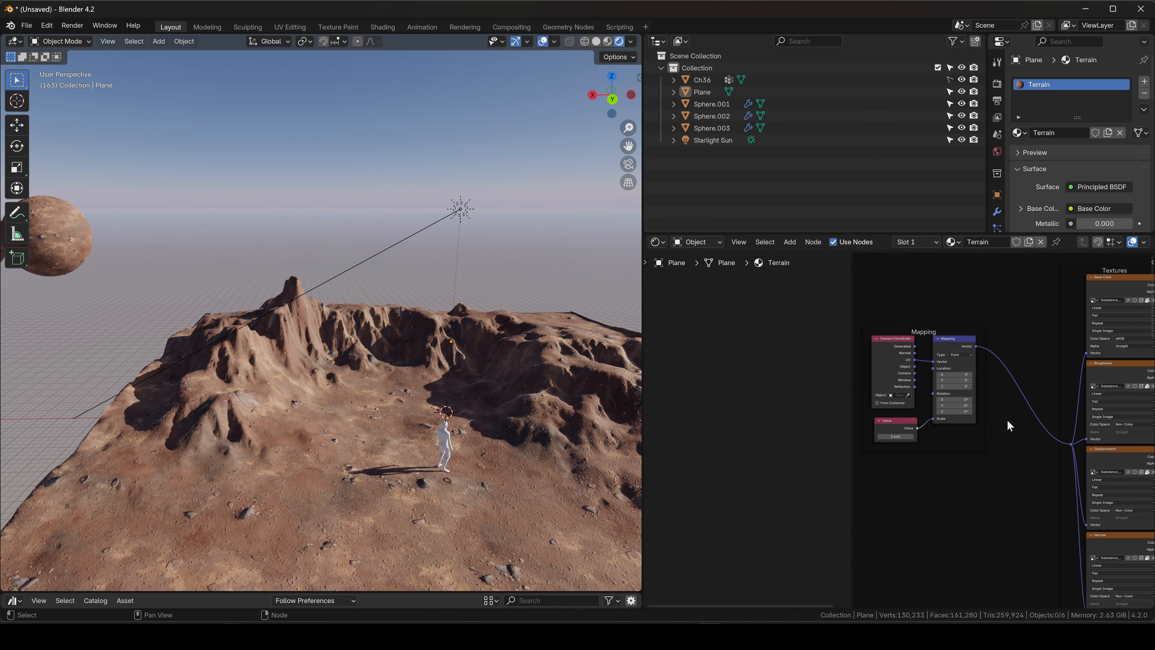
- Connect the lowermost frame's Principled BSDF to the Material Output surface
middle_click_drag(1081, 469, 849, 419)
middle_click_drag(950, 591, 917, 497)
scroll(925, 514, "down", 7)
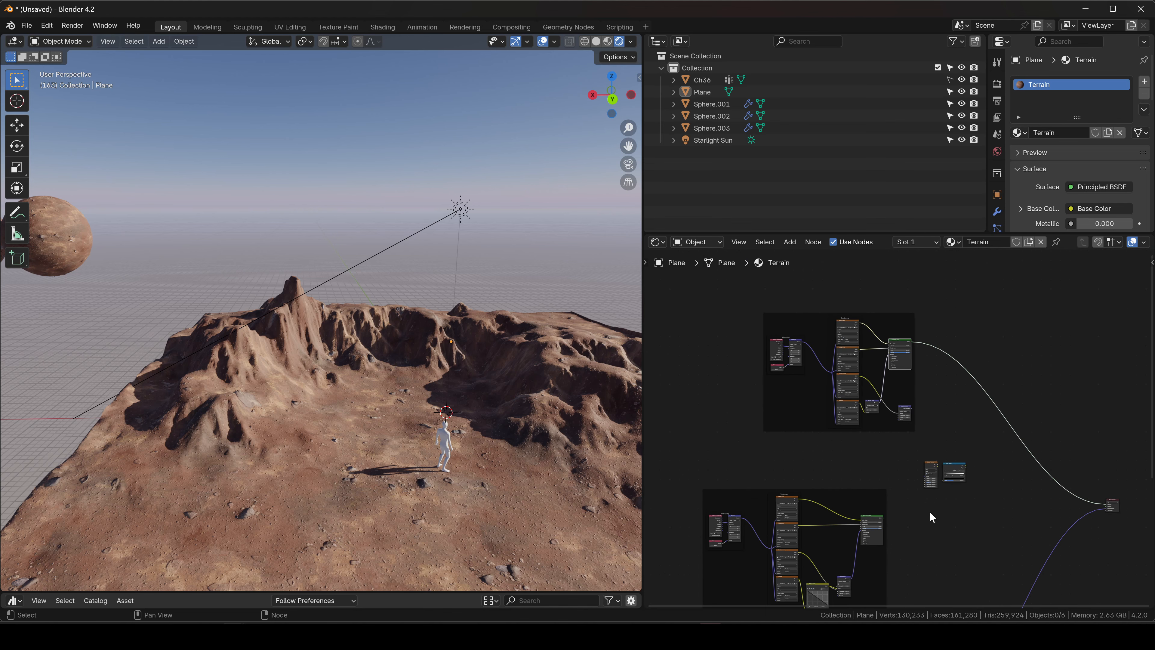
middle_click_drag(938, 605, 922, 449)
scroll(932, 496, "up", 2)
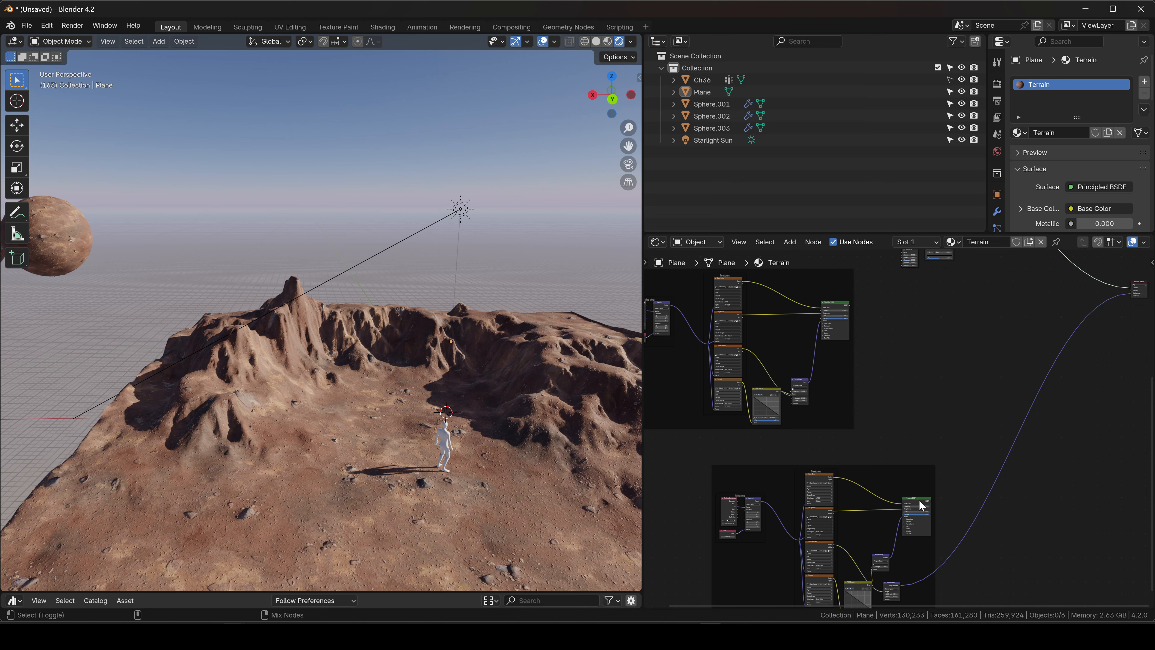
left_click(919, 505, "ctrl+shift")
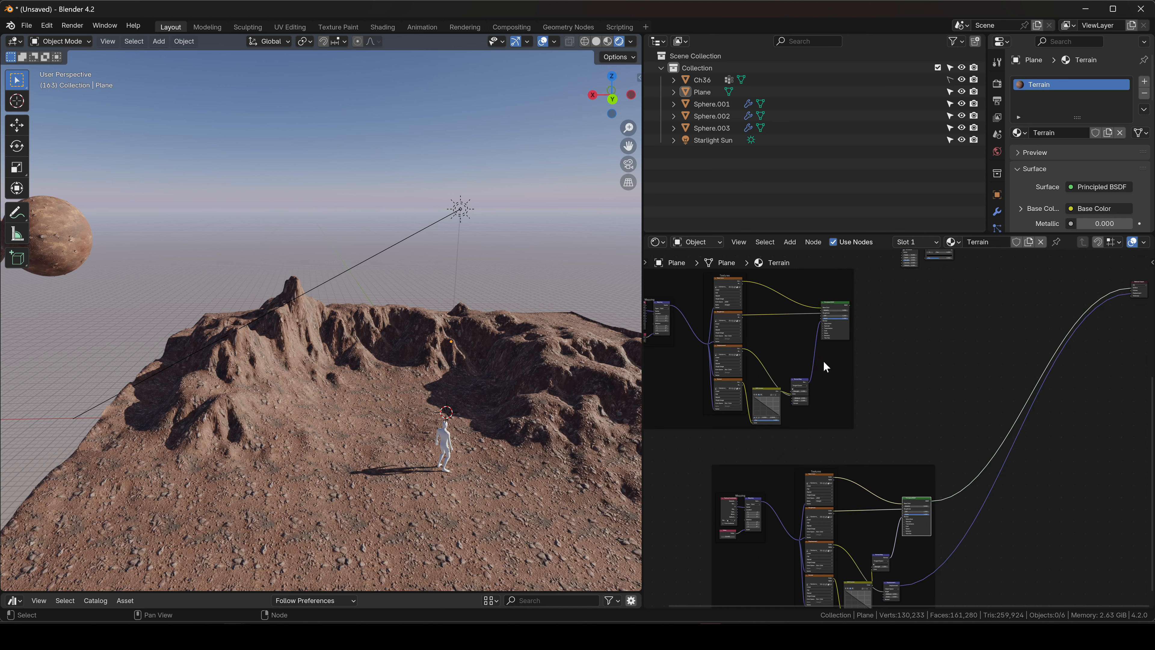
- Combine the middle and lowermost frames' Principled BSDFs with a Mix Shader and place it between the frames and Material Output
middle_click_drag(827, 366, 906, 445)
scroll(915, 401, "up", 2)
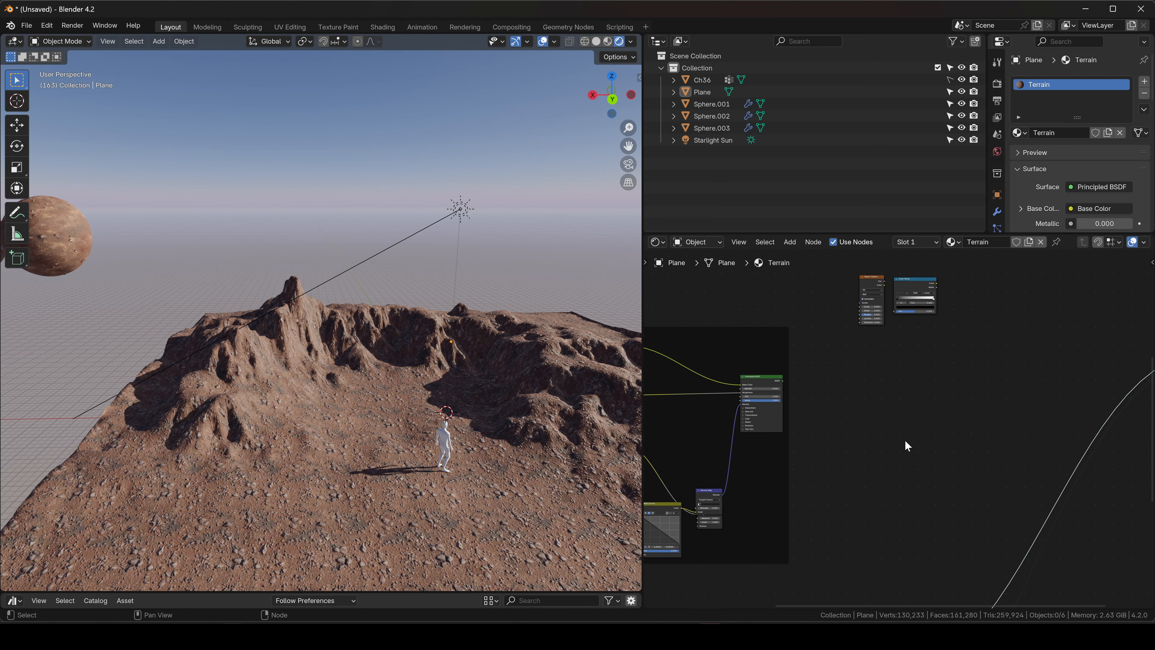
middle_click_drag(895, 468, 894, 332)
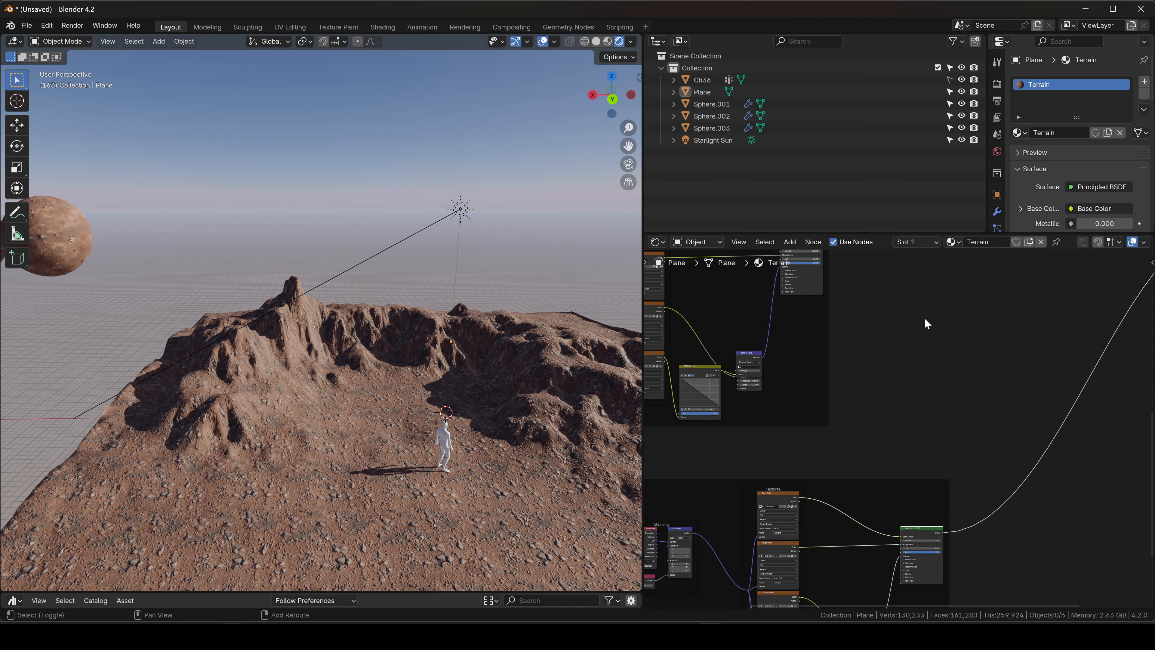
right_click_drag(812, 301, 920, 530, "ctrl+shift")
scroll(951, 365, "down", 4)
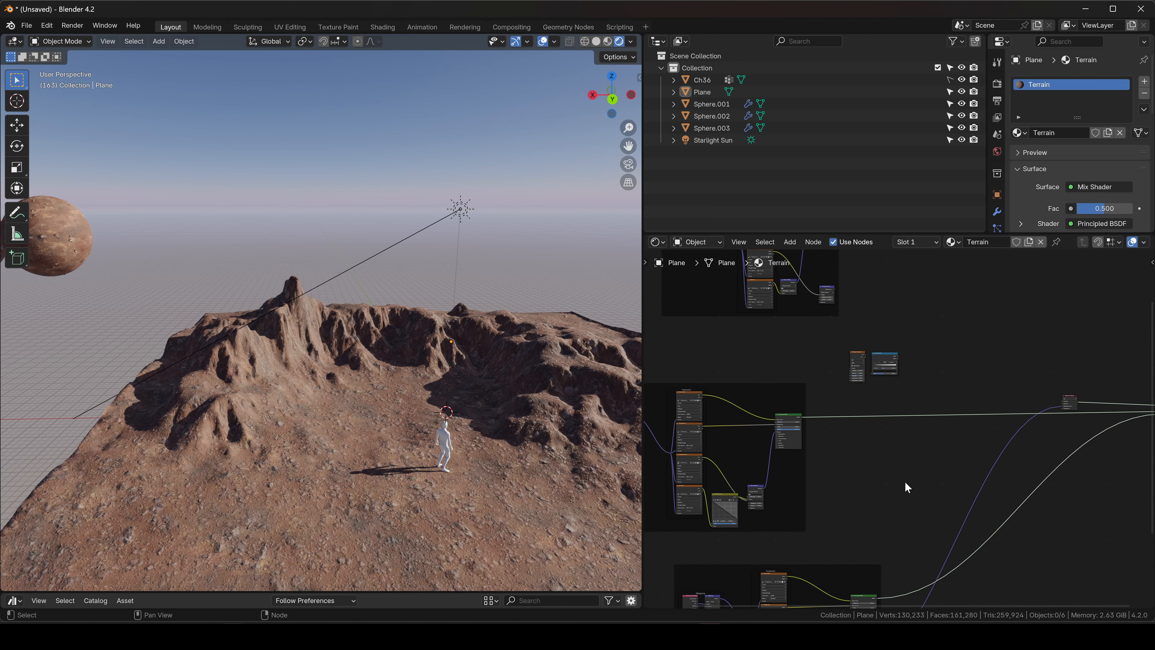
left_click_drag(1106, 427, 896, 430)
scroll(868, 455, "up", 4)
key("shift+a")
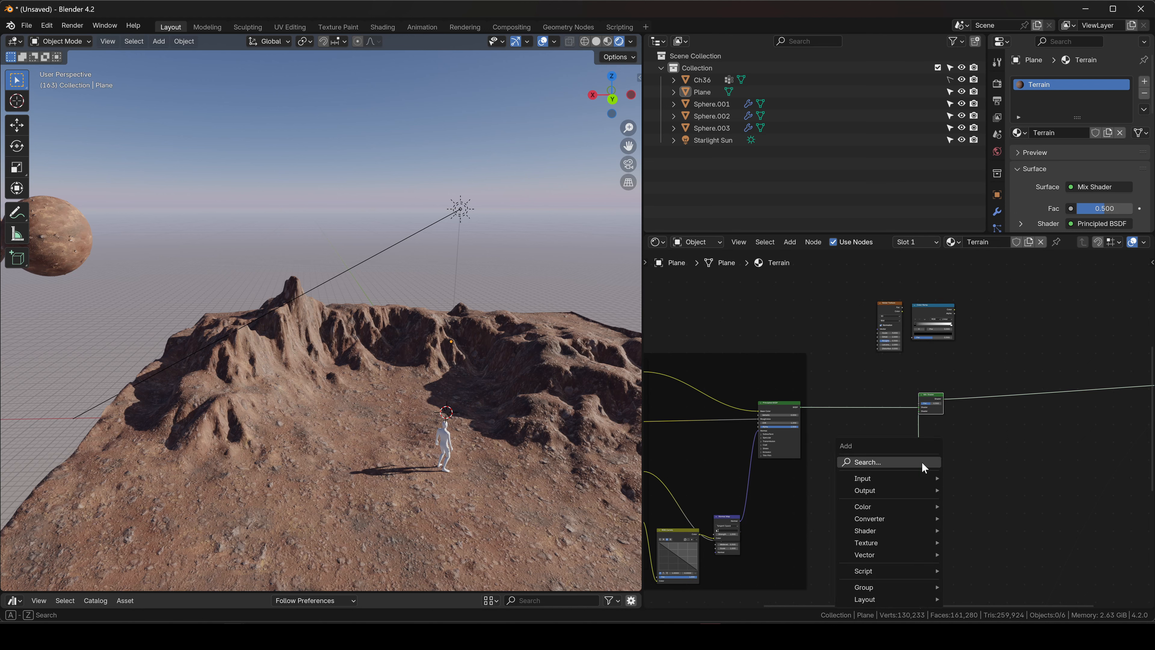
type("mix")
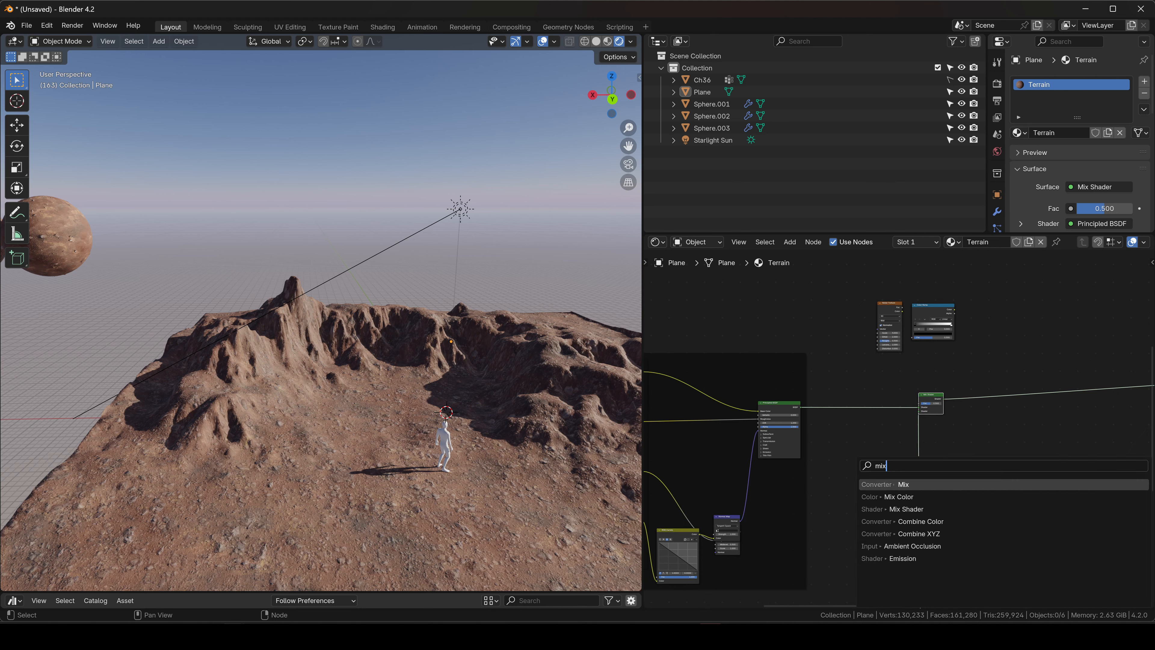
key("Down")
key("Down")
key("Return")
left_click(837, 425)
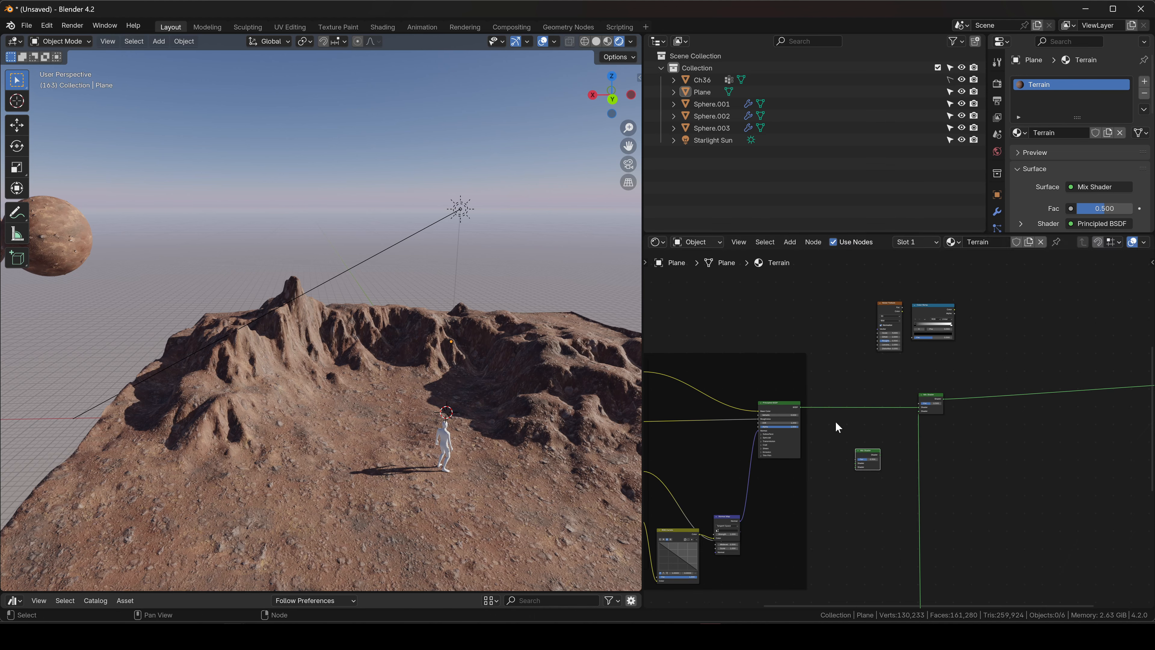
scroll(879, 469, "down", 3)
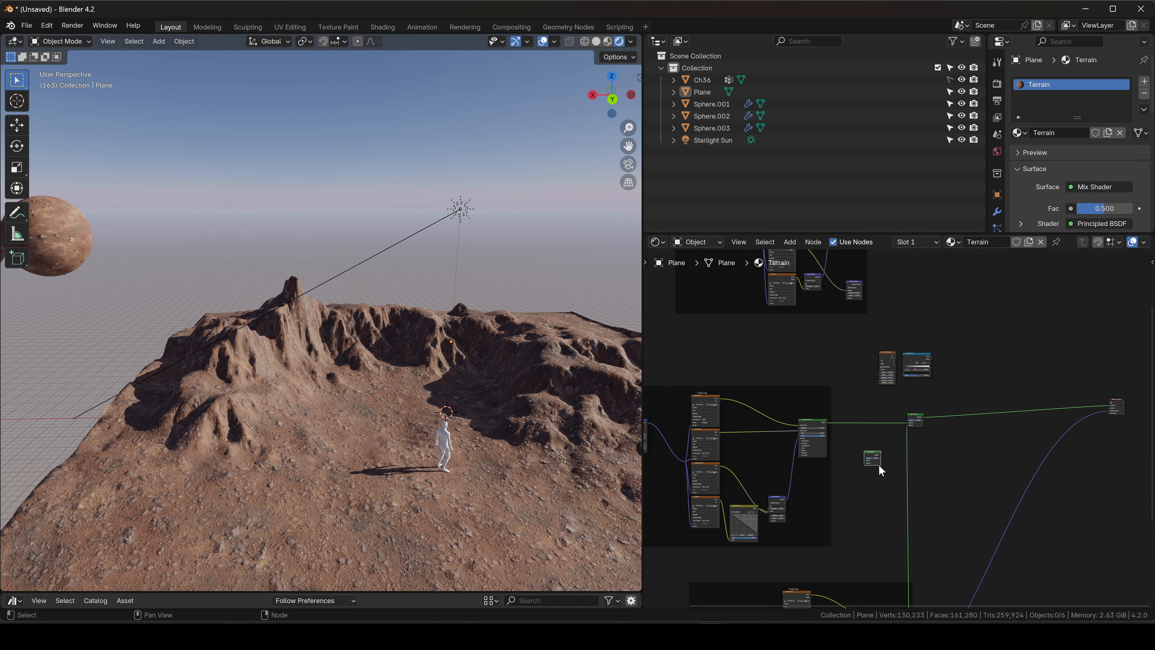
key("x")
- Reposition the Mix Shader below and beyond the Color Ramp node, and inspect the blended ground around the human figure
scroll(883, 439, "up", 7)
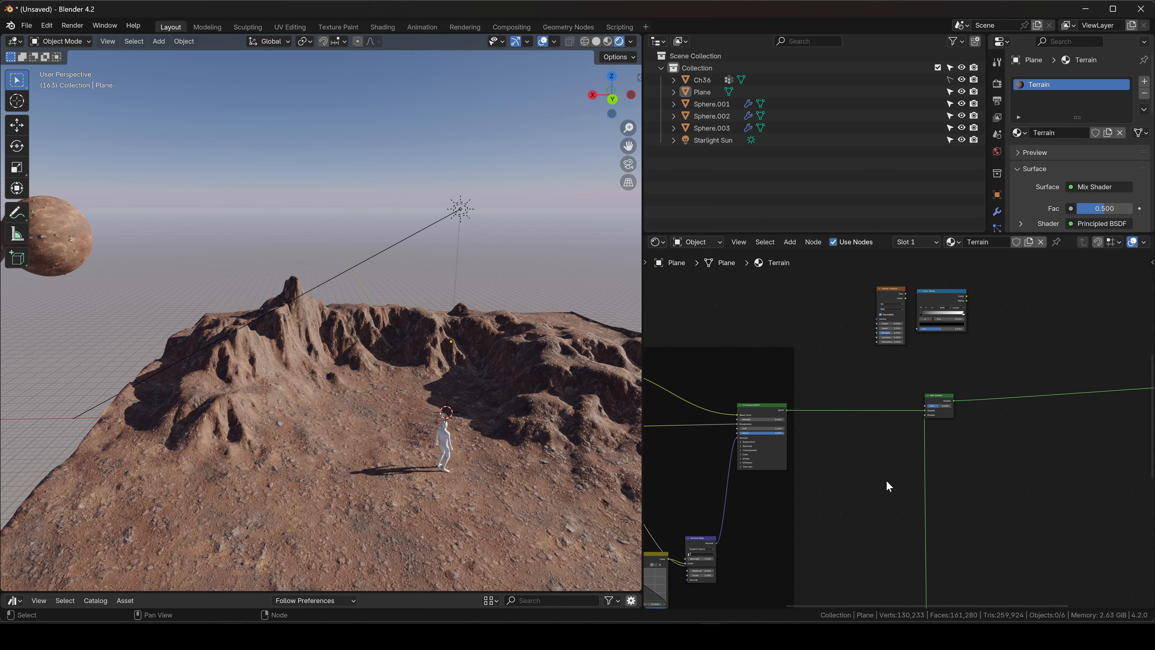
middle_click_drag(914, 465, 878, 511)
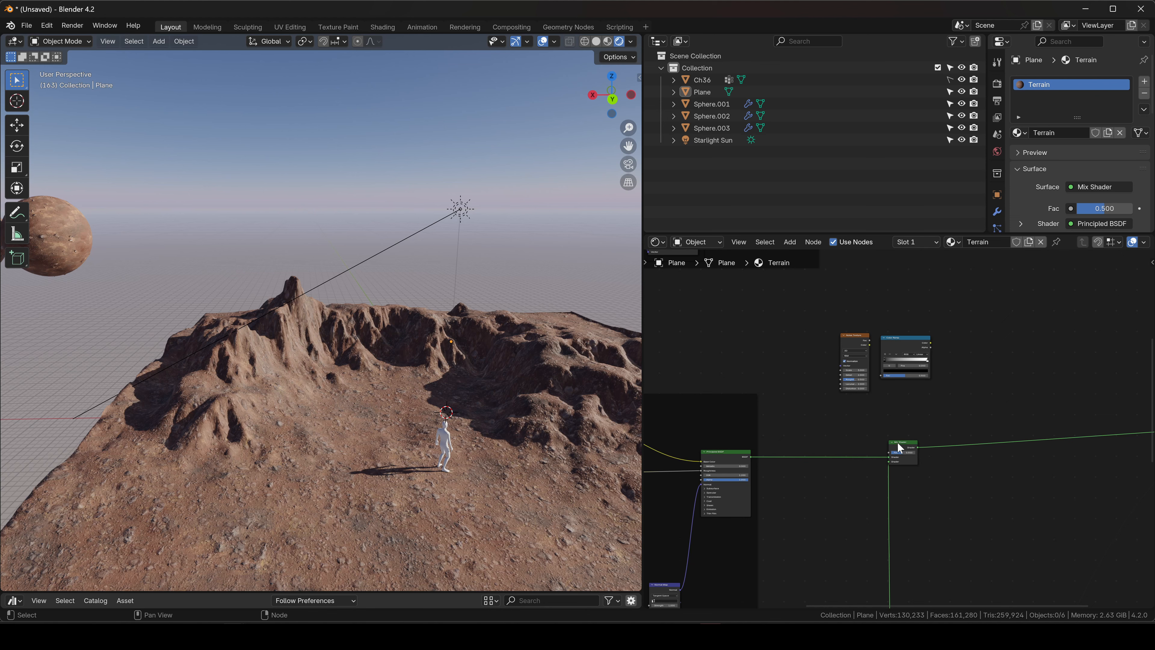
left_click_drag(899, 449, 947, 409)
middle_click_drag(368, 444, 482, 399)
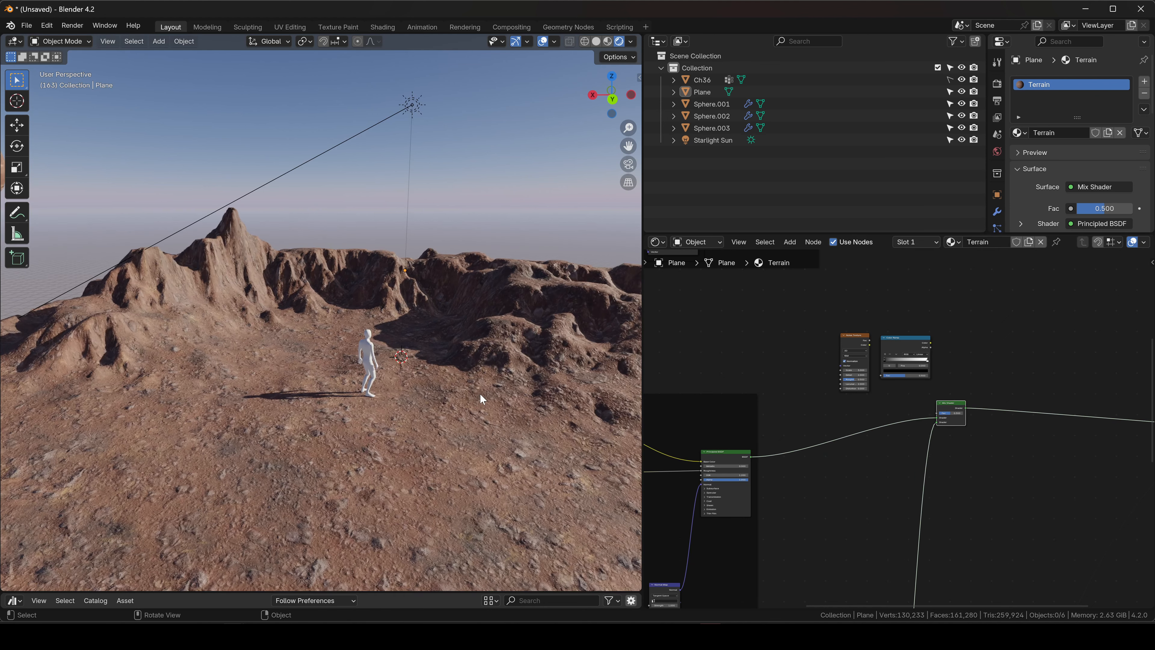
scroll(950, 437, "up", 7)
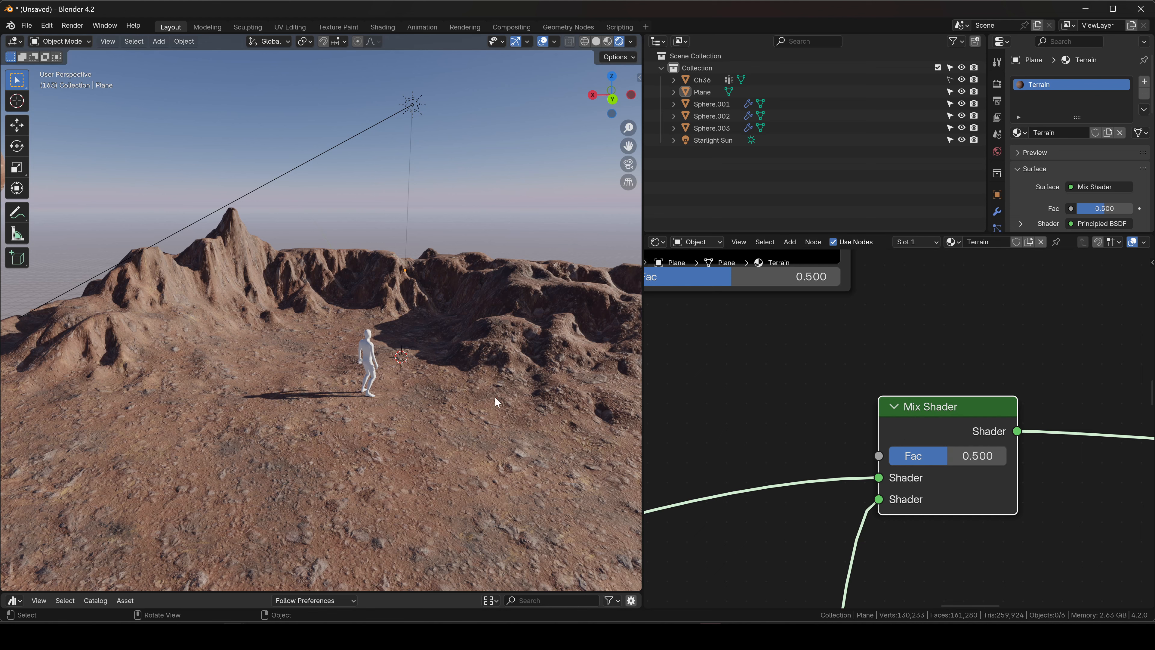
scroll(1051, 503, "down", 8)
middle_click_drag(780, 577, 889, 482)
scroll(877, 483, "down", 6)
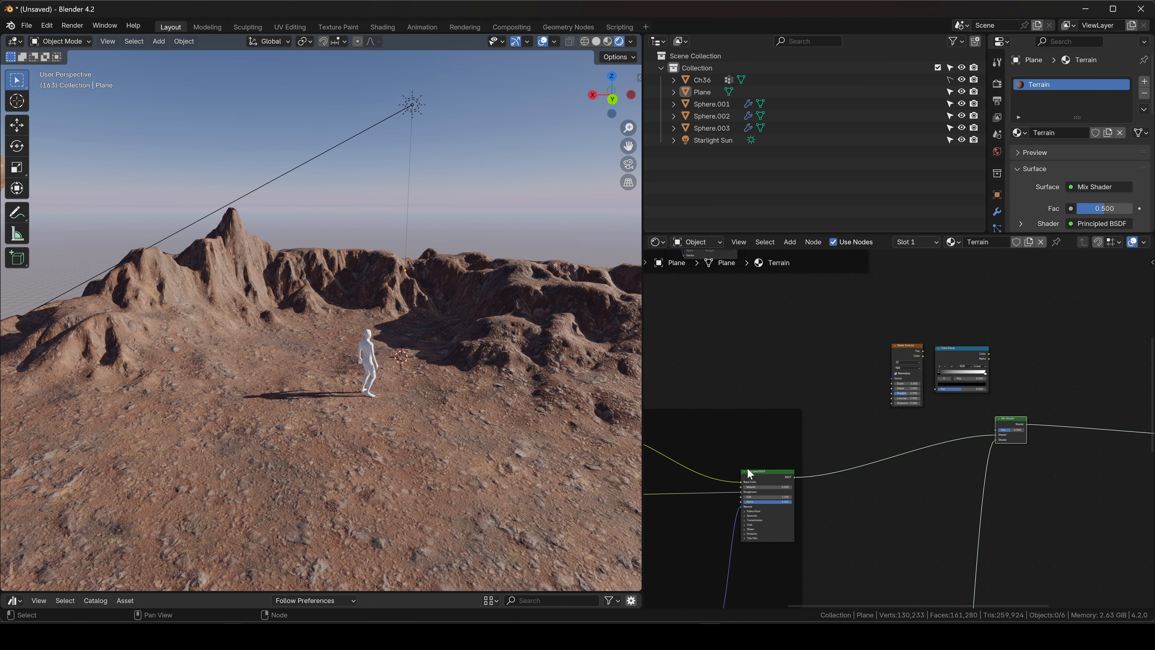
- Try a different blend factor on the Mix Shader and cancel the change
scroll(1018, 426, "up", 5)
mouse_move(1014, 441)
left_mouse_down()
mouse_move(982, 441)
mouse_move(1034, 441)
mouse_move(982, 441)
mouse_move(1023, 441)
left_mouse_up()
right_click(1023, 441)
scroll(942, 407, "down", 3)
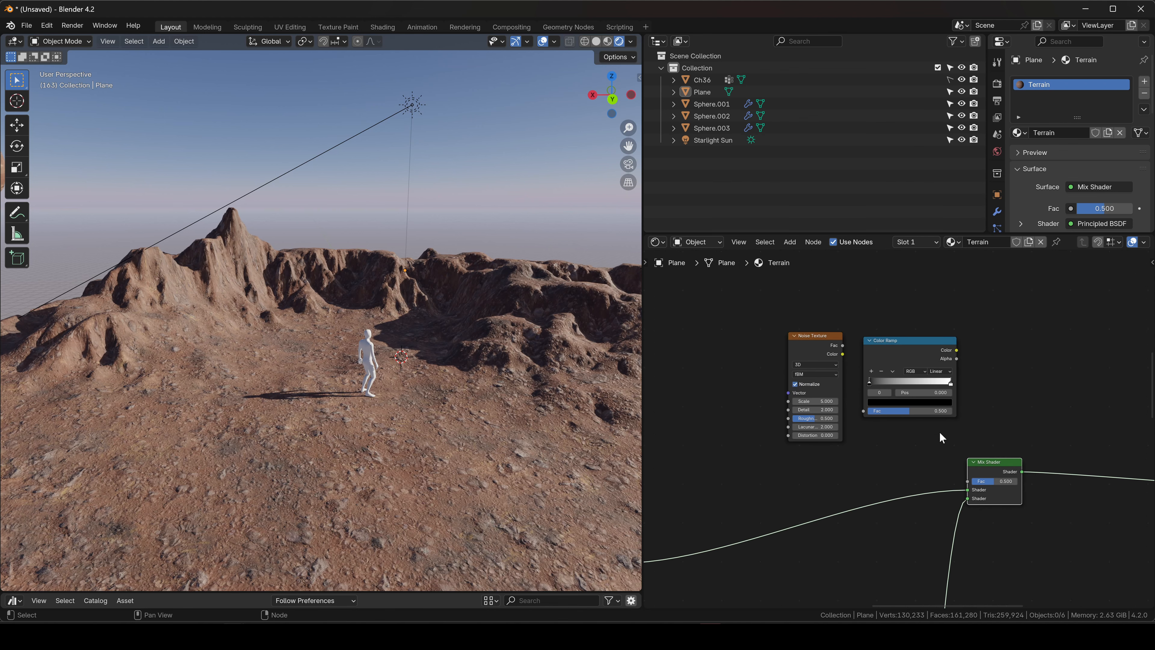
- Move the Noise Texture and Color Ramp nodes aside, link noise Fac to ramp Fac, and ramp Color to Mix Shader Fac
left_click_drag(708, 309, 941, 402)
left_click_drag(819, 359, 747, 365)
scroll(823, 380, "up", 2)
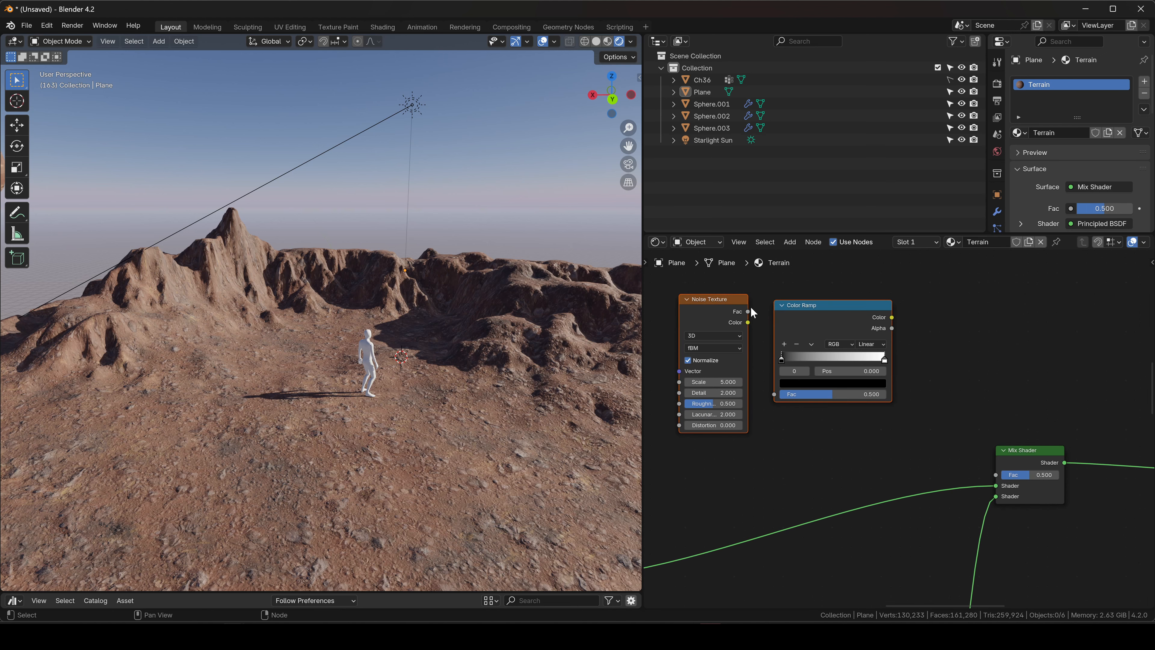
left_click_drag(748, 313, 774, 394)
left_click_drag(892, 318, 996, 475)
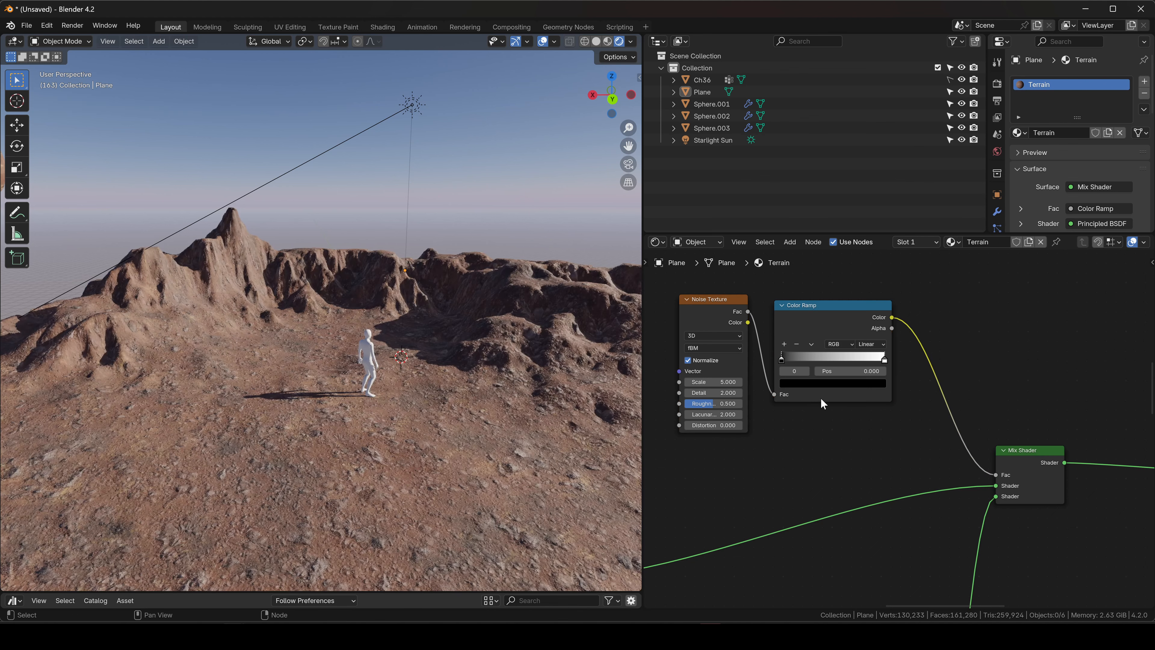
- Tighten the Color Ramp transition by moving the black stop near the middle and the white stop to 0.670
scroll(938, 375, "up", 2)
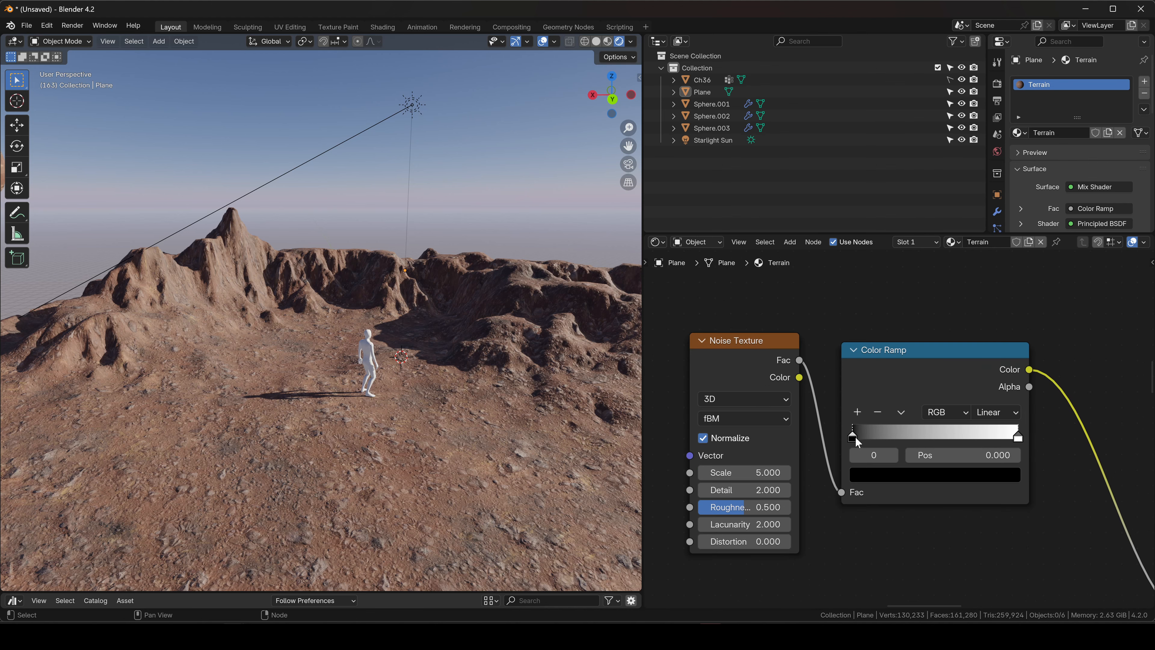
left_click_drag(875, 438, 935, 439)
left_click_drag(1020, 437, 963, 436)
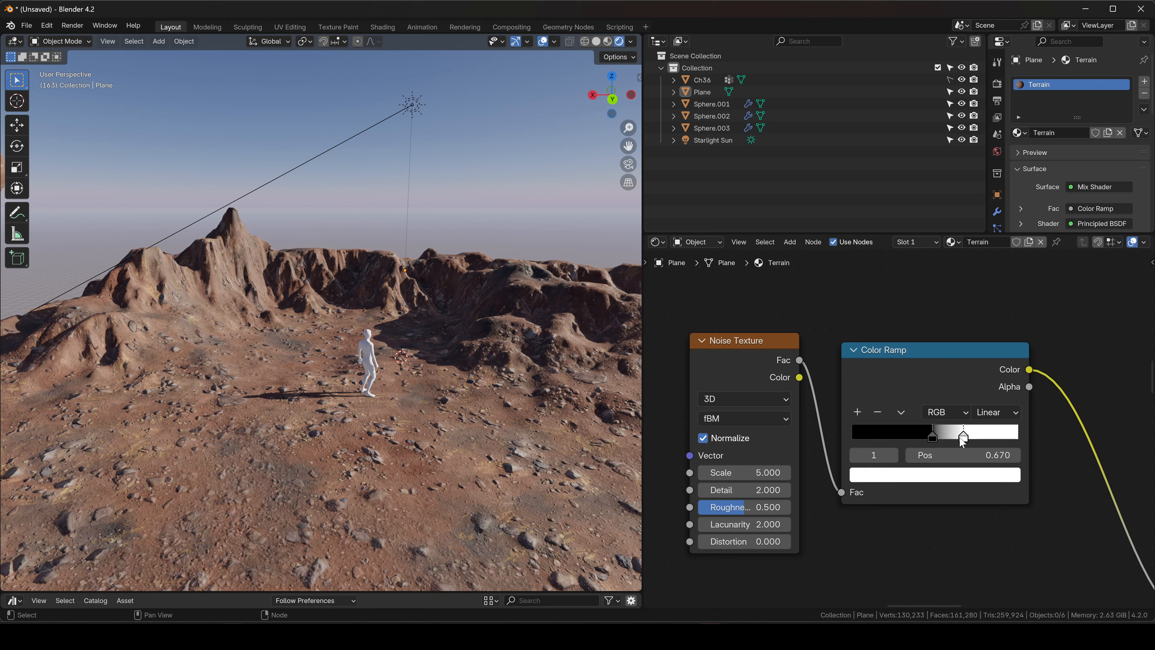
- Shift the Noise Texture node aside, set the Color Ramp's white stop to 0.516, and preview the ramp's mask on the terrain
mouse_move(720, 340)
left_mouse_down()
mouse_move(741, 337)
mouse_move(713, 323)
left_mouse_up()
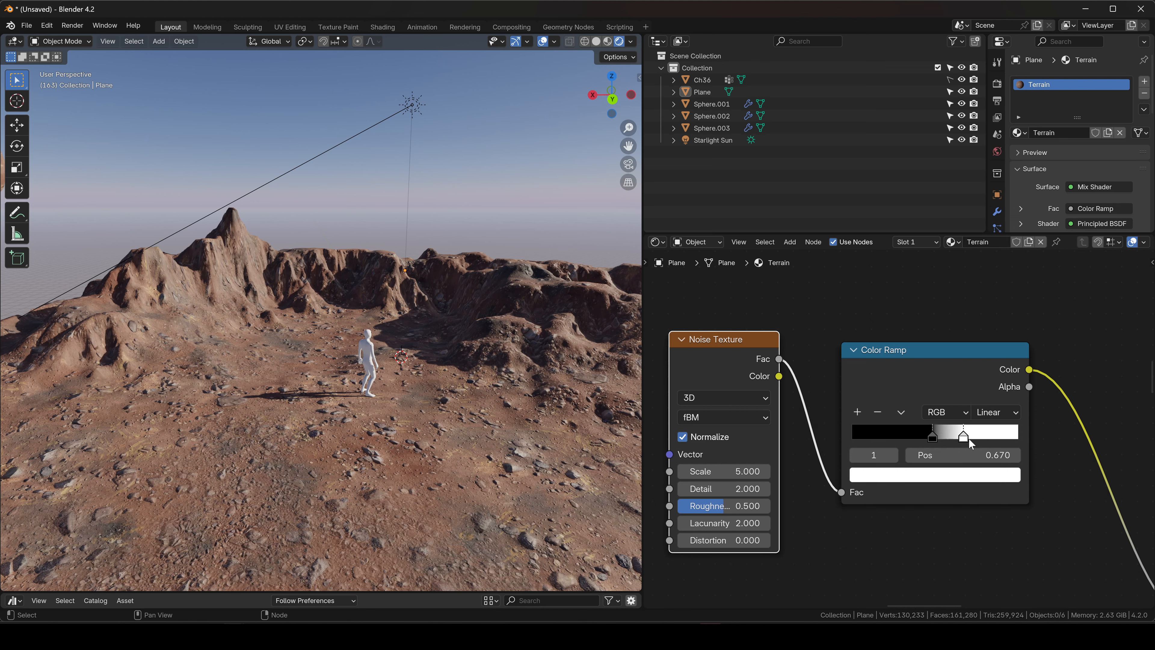
mouse_move(967, 439)
left_mouse_down()
mouse_move(933, 440)
mouse_move(938, 413)
left_mouse_up()
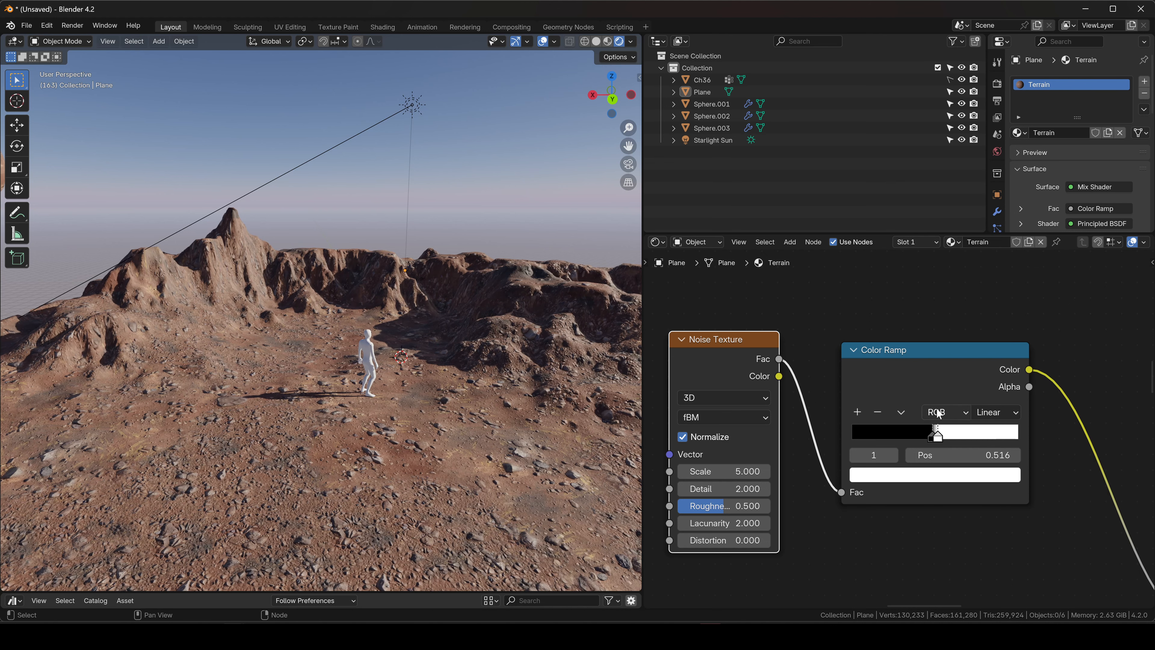
left_click(940, 357, "ctrl+shift")
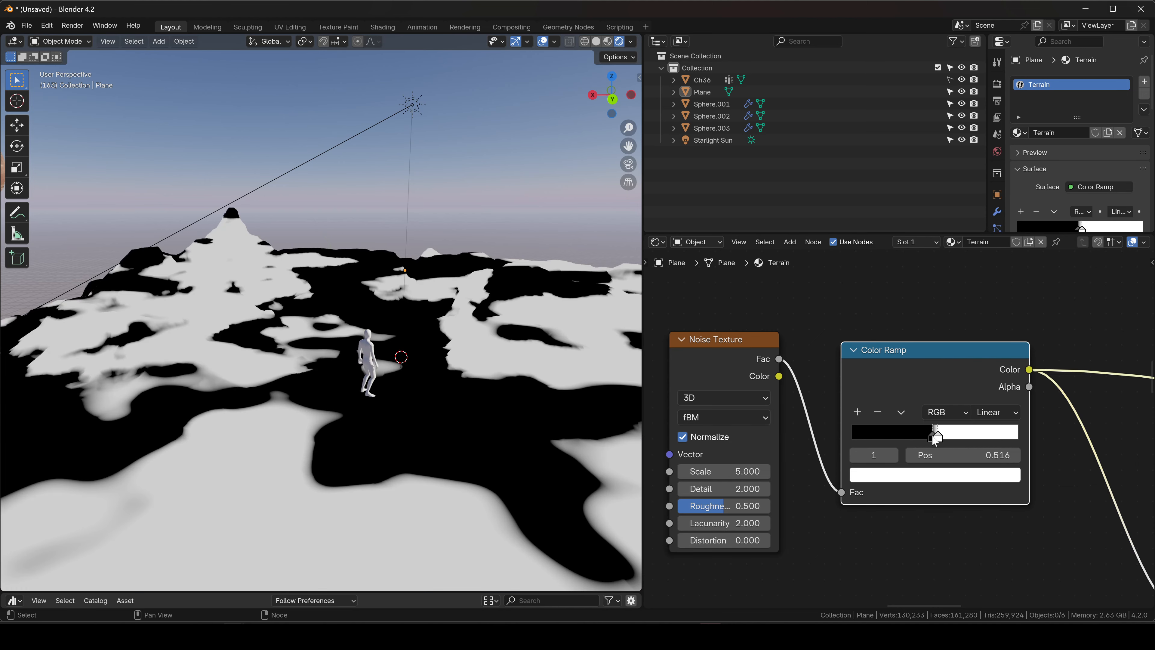
- Spread the Color Ramp stops to both ends, with the white stop at 0.995, and view the mask over the whole terrain
left_click_drag(933, 440, 853, 440)
left_click_drag(937, 439, 1016, 442)
scroll(492, 385, "down", 8)
scroll(422, 371, "up", 2)
middle_click_drag(377, 373, 346, 323)
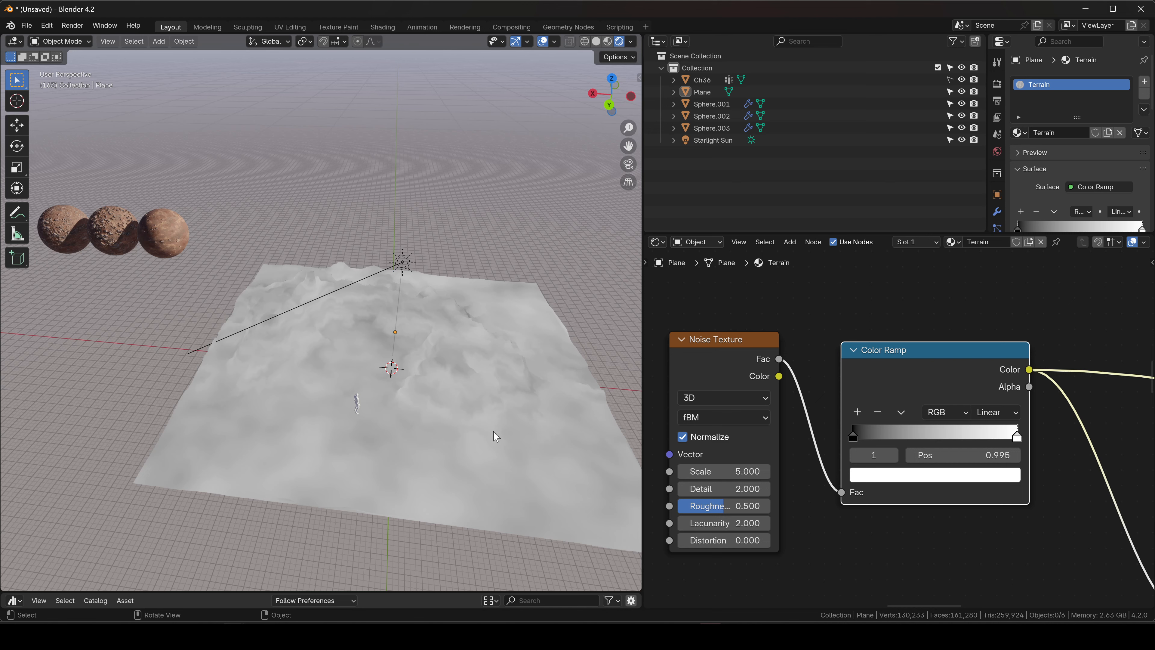
- Bring both Color Ramp stops back together near the middle for a sharp mask, with the white stop at 0.511
left_click_drag(843, 437, 904, 438)
left_click(1012, 437)
left_click_drag(1012, 437, 937, 432)
scroll(895, 419, "down", 6)
scroll(950, 440, "down", 2)
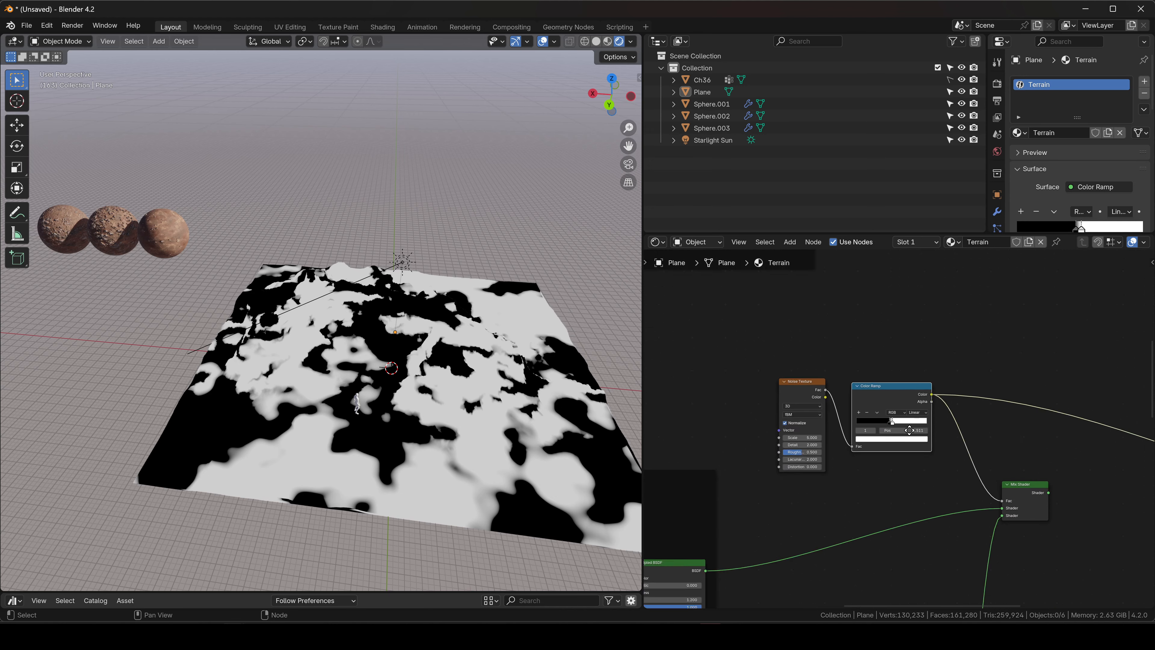
- Route the Mix Shader back to the material's surface and inspect the blended ground around the human figure
middle_click_drag(1041, 486, 868, 434)
left_click(860, 434, "ctrl+shift")
middle_click_drag(726, 392, 881, 405)
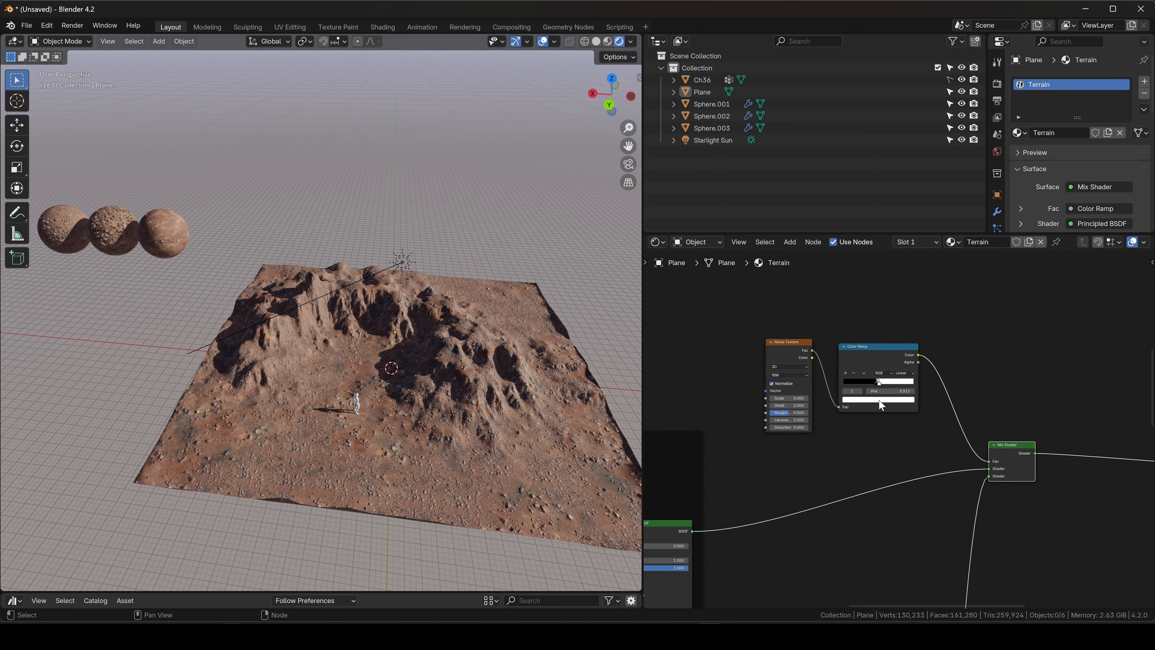
scroll(887, 365, "up", 16)
middle_click_drag(385, 396, 467, 385)
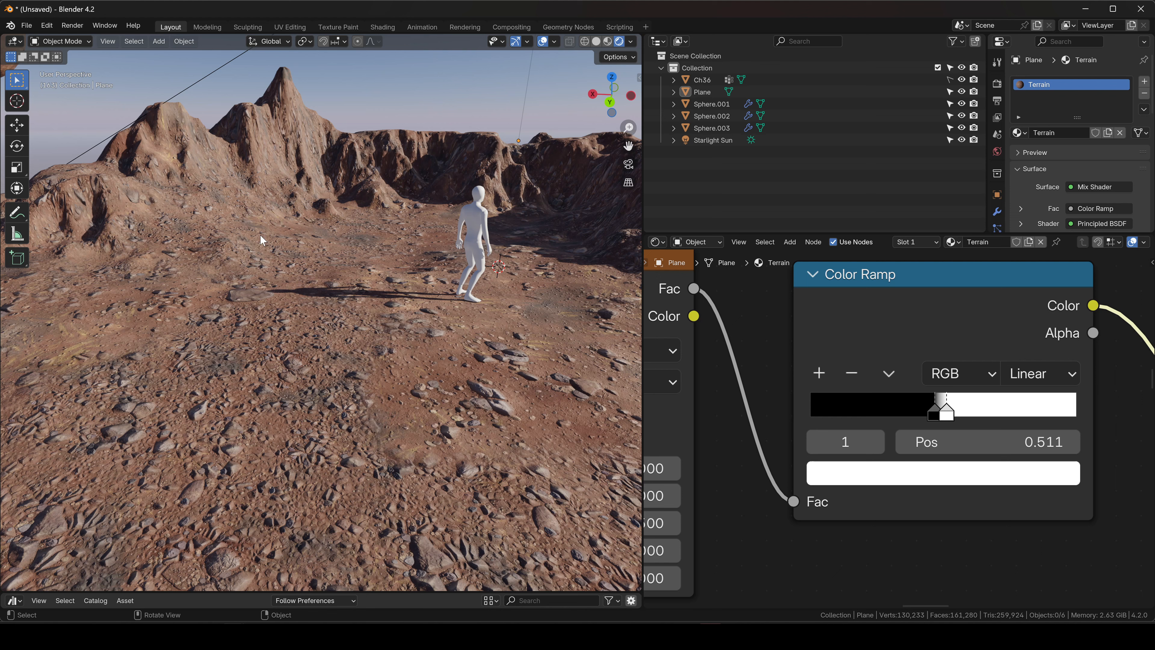
- Set the Noise Texture's Scale to 4.900, Detail to 15.000 and Roughness to 0.788
scroll(863, 441, "down", 3)
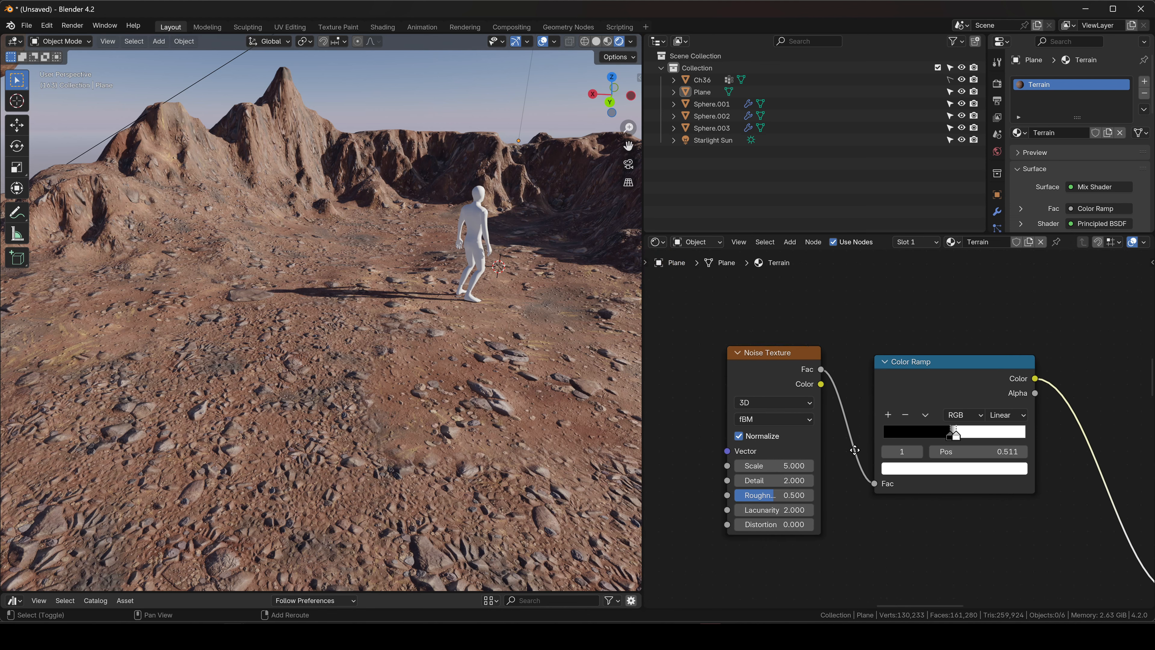
middle_click_drag(723, 466, 799, 473)
key("Home")
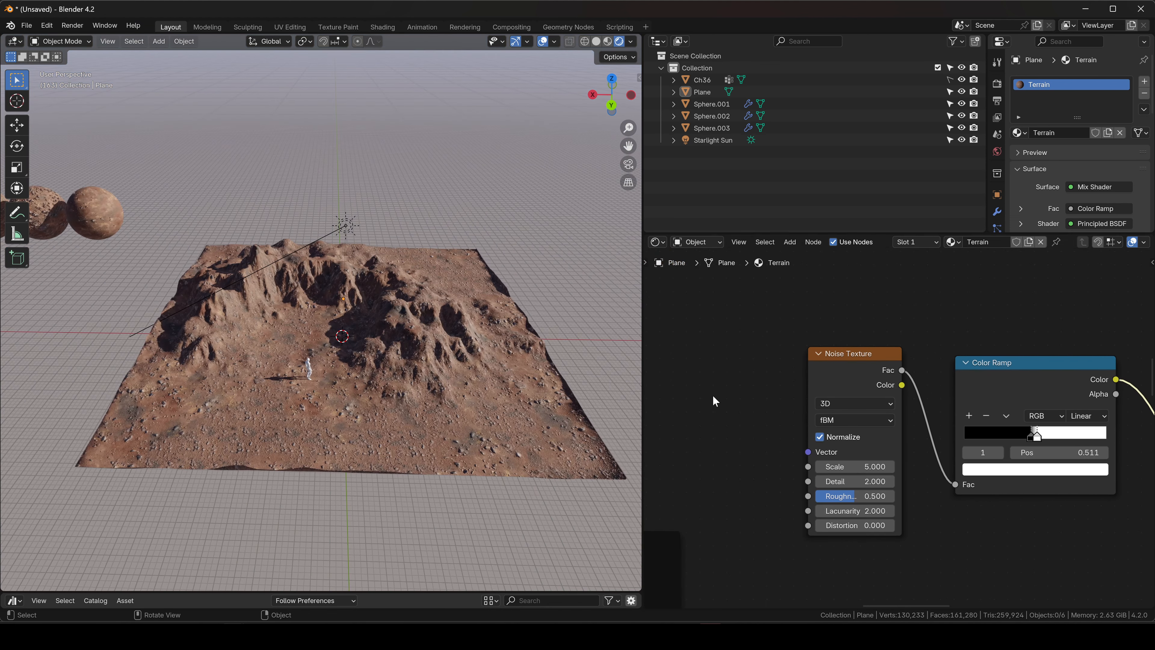
mouse_move(844, 463)
left_mouse_down()
mouse_move(894, 464)
mouse_move(790, 464)
mouse_move(840, 463)
left_mouse_up()
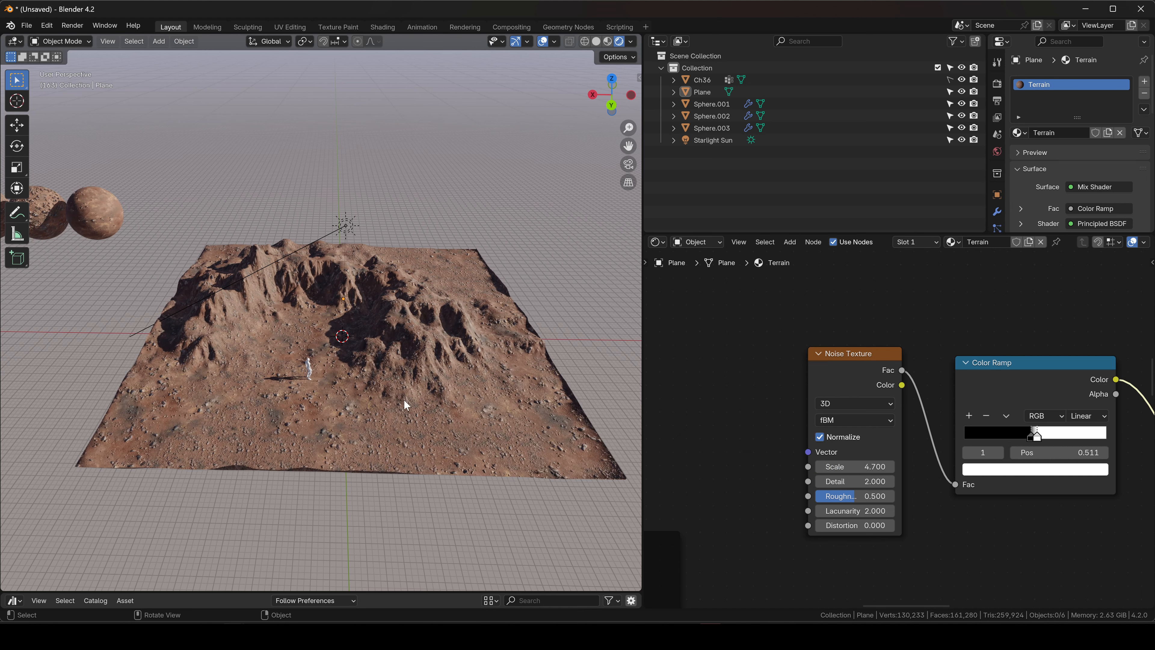
scroll(369, 378, "up", 1)
scroll(369, 381, "up", 1)
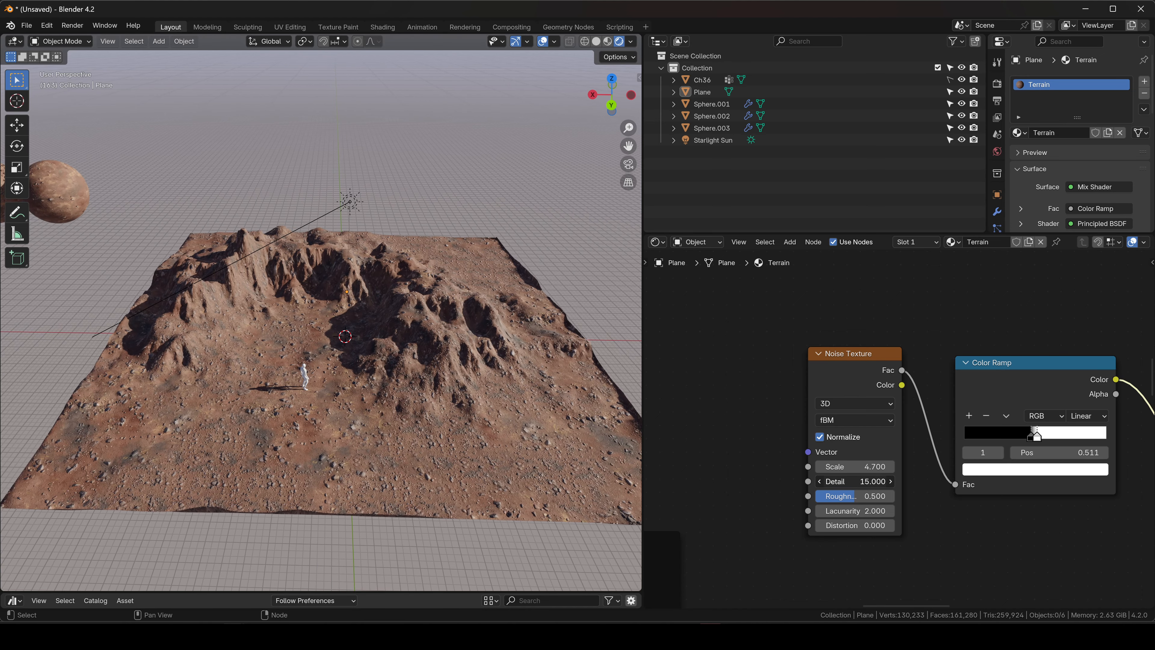
left_click_drag(861, 496, 862, 468)
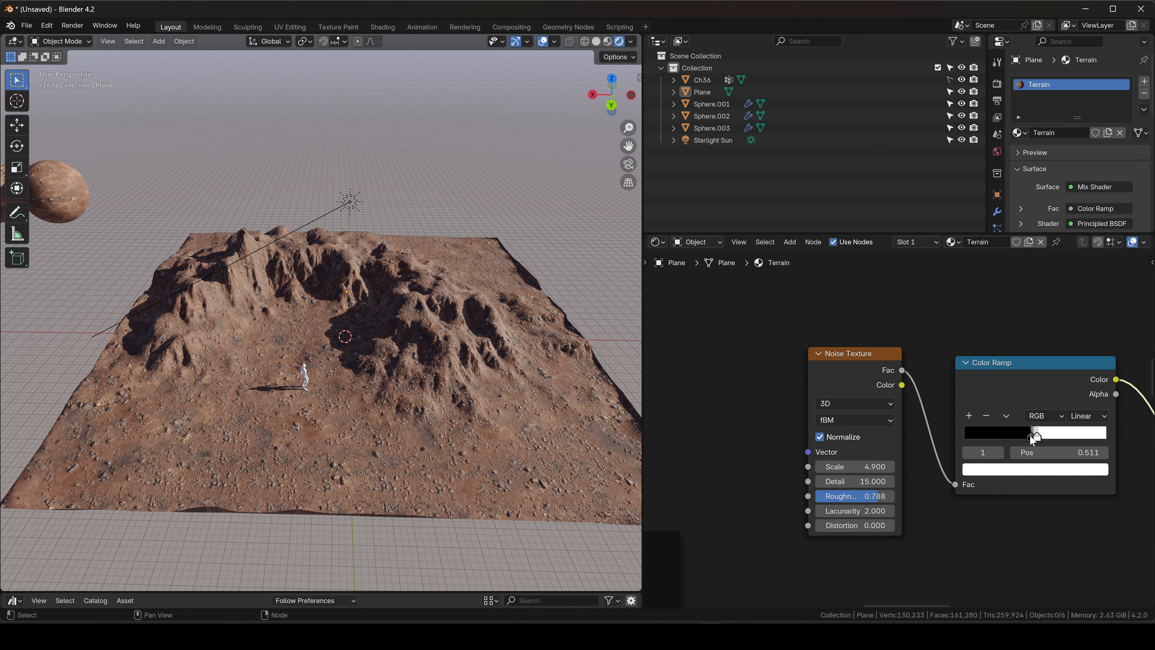
- Nudge the Color Ramp node and invert its gradient by moving the black stop past the white one to 0.514
key("g")
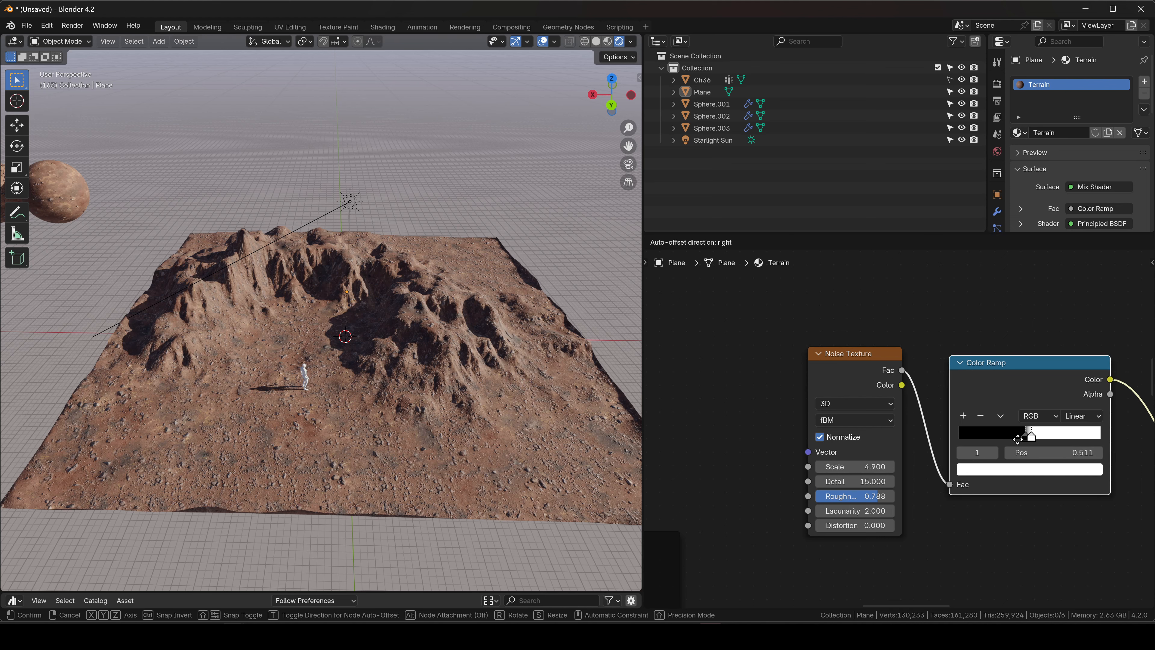
left_click(1026, 442)
mouse_move(1033, 441)
left_mouse_down()
mouse_move(1005, 443)
mouse_move(1040, 441)
left_mouse_up()
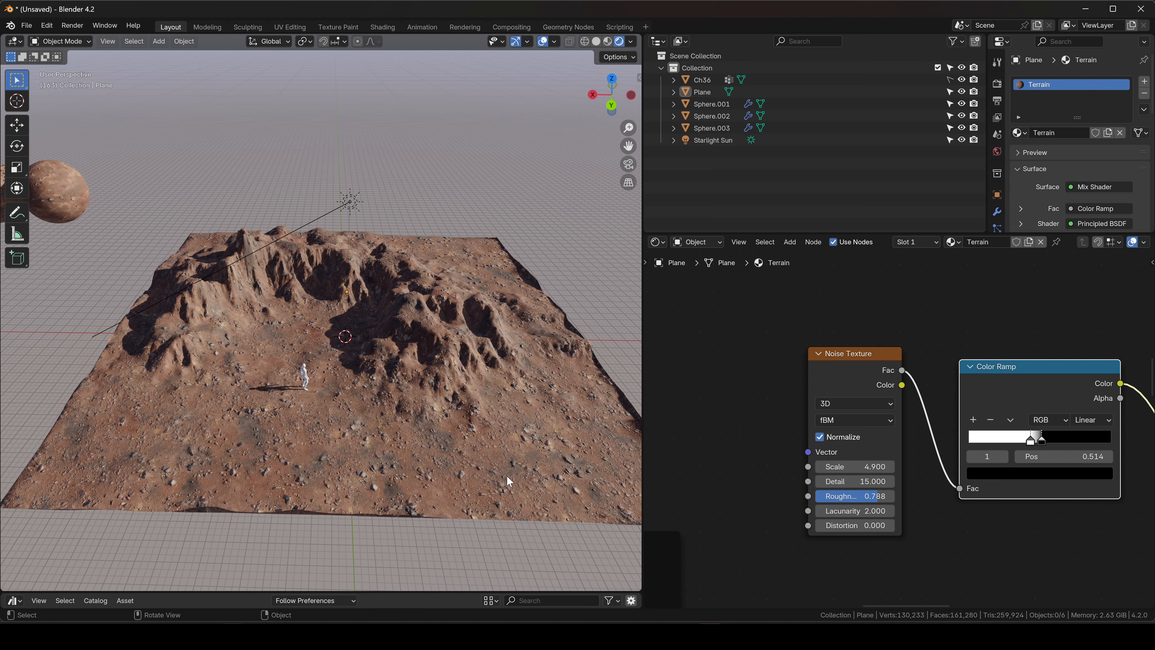
- Preview the Mix Shader output and examine the blended ground materials across the whole terrain from above
middle_click_drag(505, 387, 505, 423)
scroll(478, 408, "down", 3)
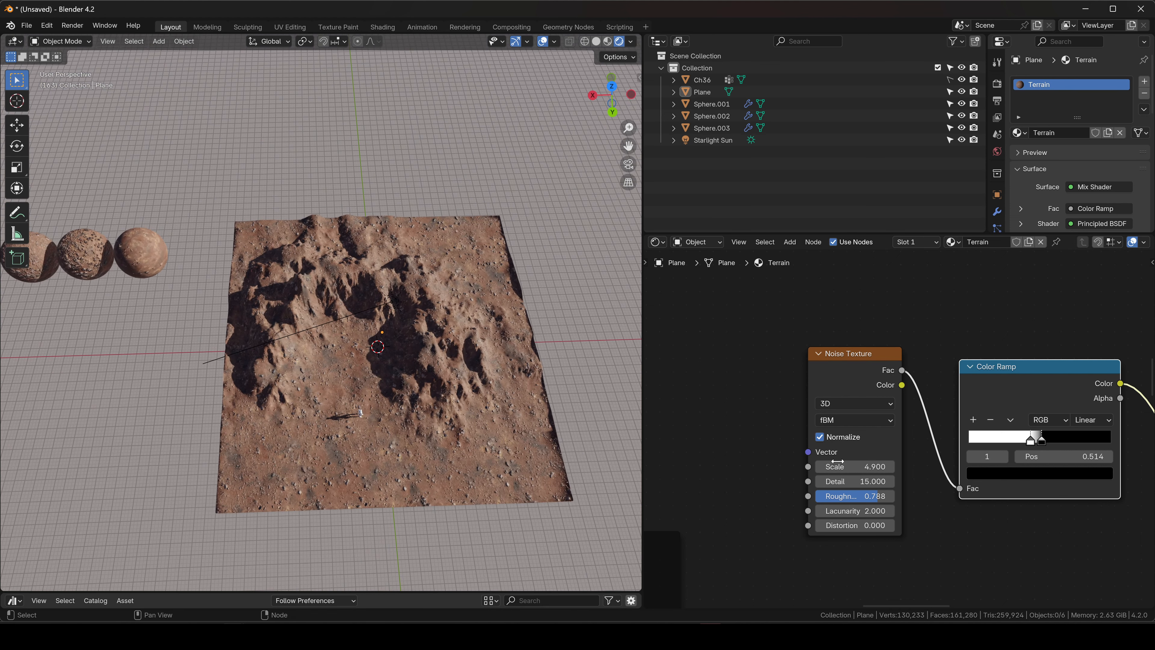
middle_click_drag(471, 387, 369, 307)
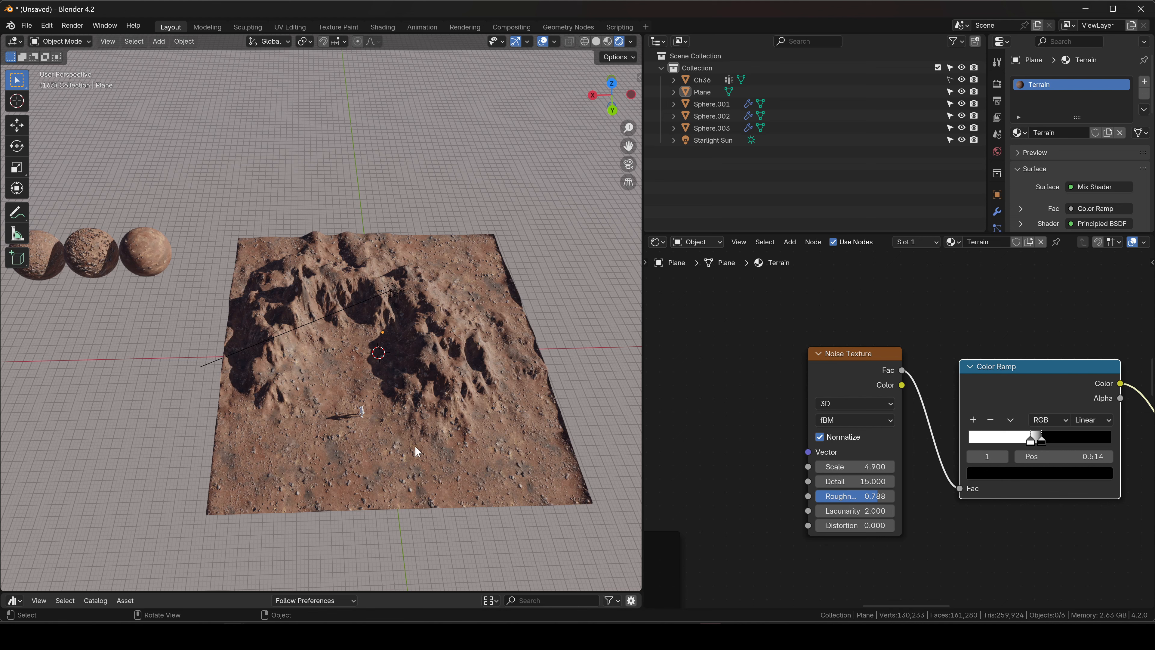
scroll(869, 453, "down", 8)
middle_click_drag(945, 475, 875, 307)
left_click(939, 313, "ctrl+shift")
mouse_move(457, 343)
middle_mouse_down()
mouse_move(459, 375)
mouse_move(436, 315)
mouse_move(399, 291)
mouse_move(418, 311)
mouse_move(360, 377)
mouse_move(441, 346)
middle_mouse_up()
- Duplicate the Noise Texture, Color Ramp and Mix Shader nodes together and place the copies beside the uppermost material frame
middle_click_drag(921, 258, 925, 457)
scroll(943, 484, "up", 4)
left_click_drag(817, 438, 999, 539)
scroll(979, 452, "down", 2)
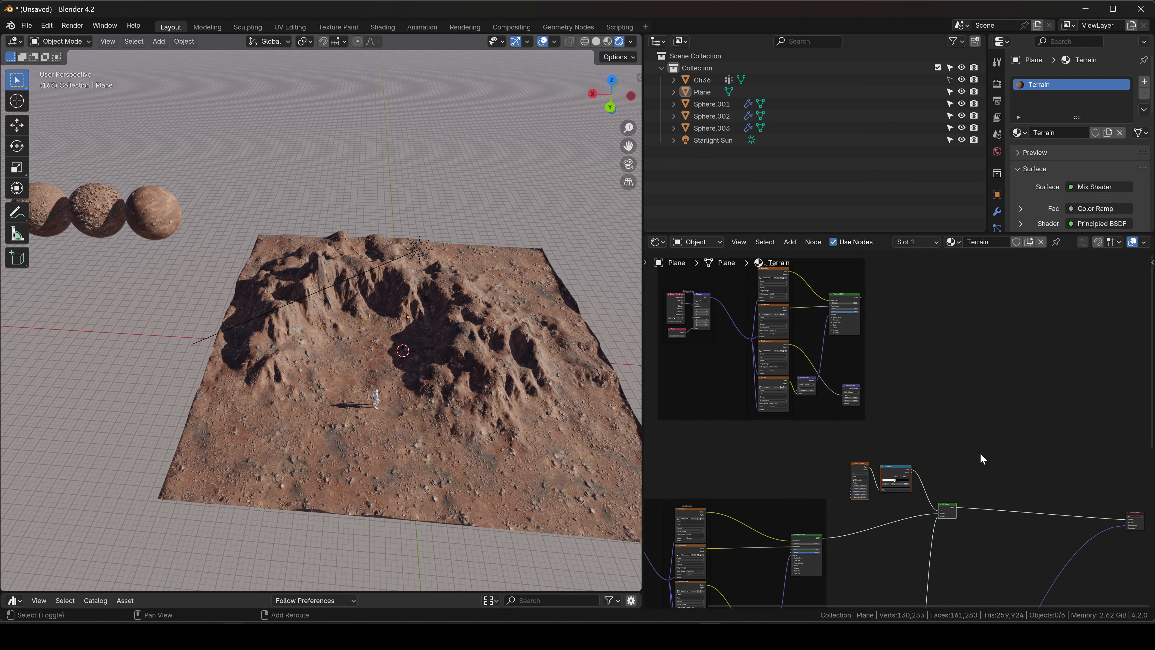
middle_click_drag(980, 454, 875, 504)
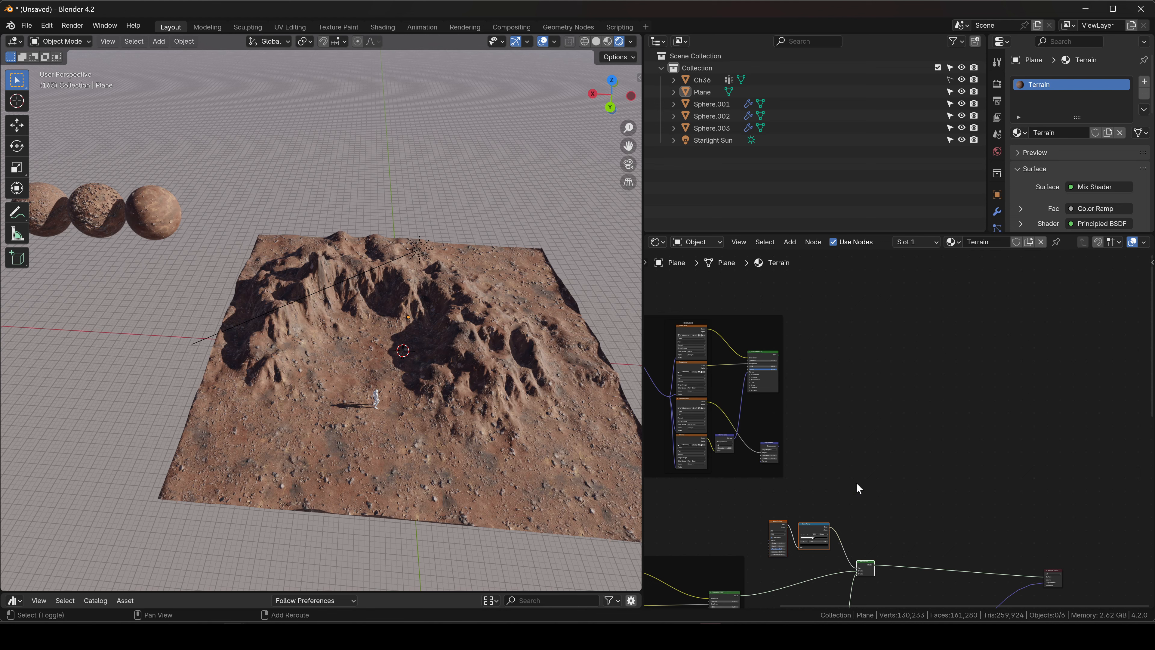
key("shift+d")
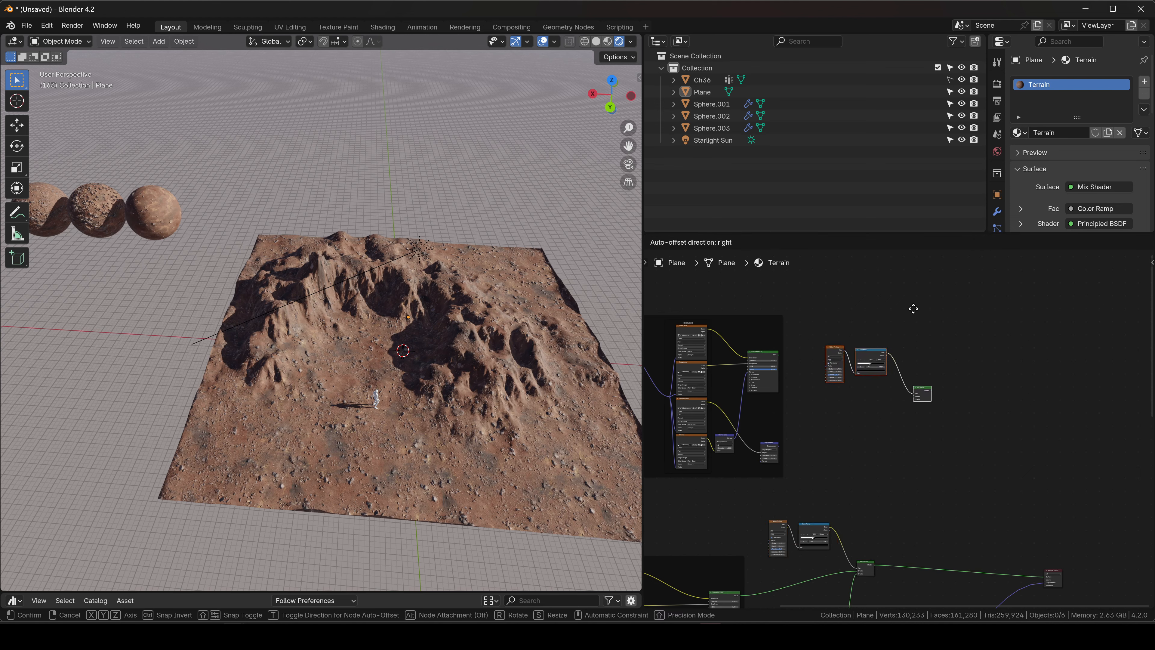
left_click(914, 305)
- Link the first Mix Shader's output to the second Shader input of the duplicated Mix Shader
scroll(898, 414, "up", 6)
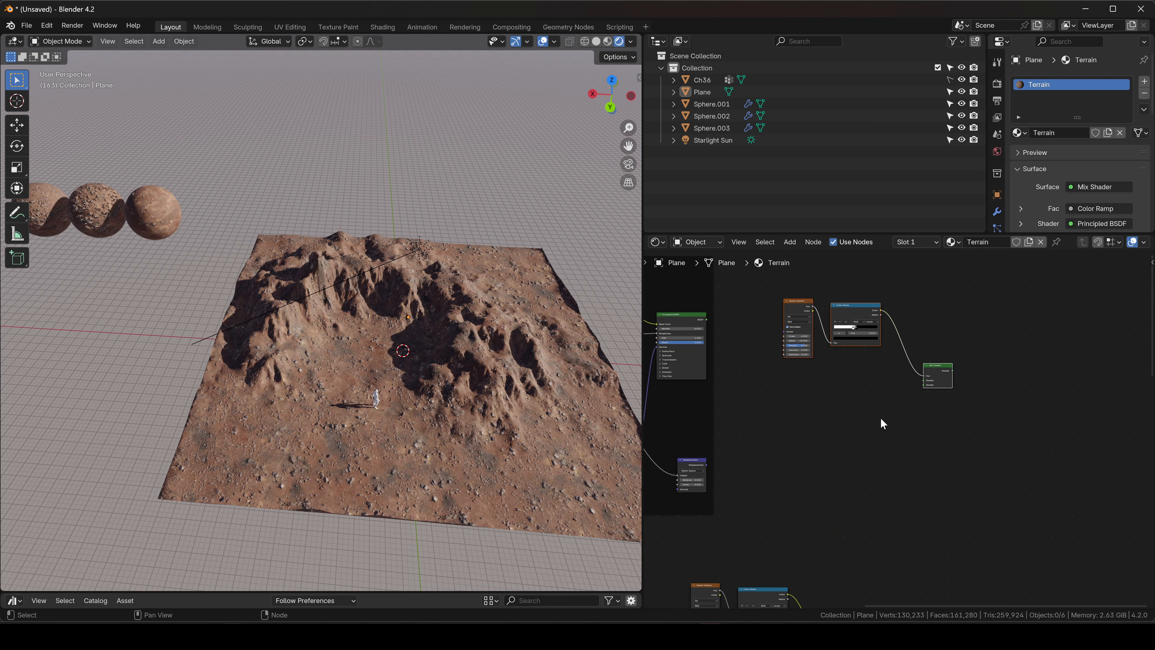
scroll(862, 441, "down", 2)
middle_click_drag(861, 445, 923, 368)
left_click_drag(923, 547, 973, 319)
middle_click_drag(905, 313, 856, 431)
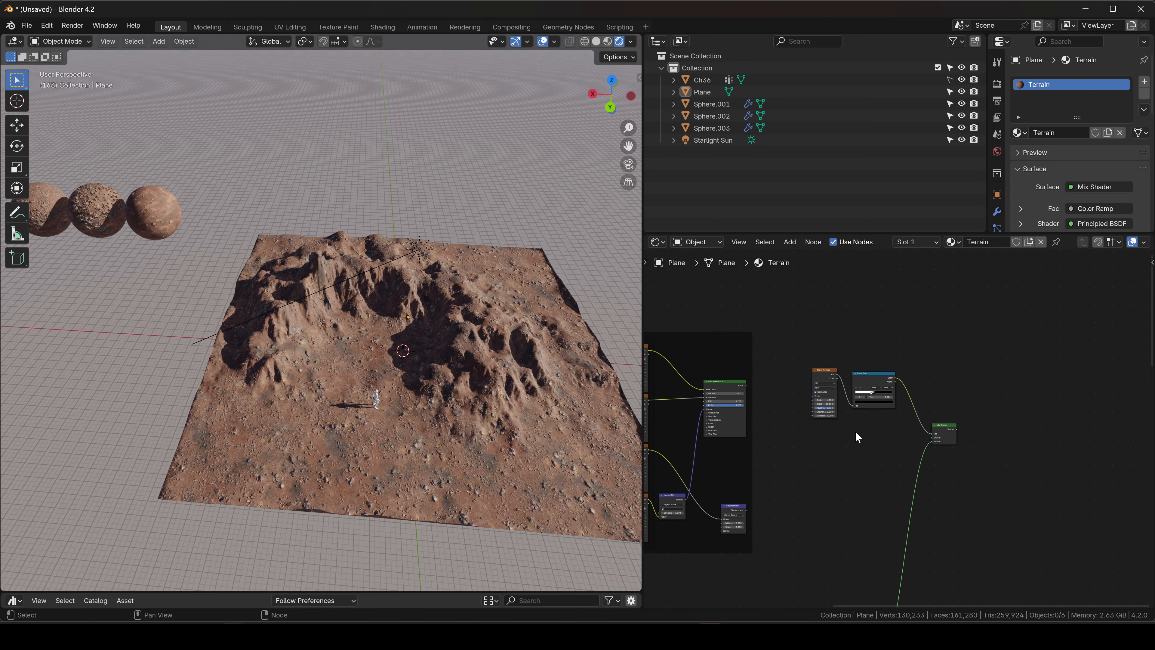
- Link the uppermost frame's Principled BSDF to the duplicated Mix Shader's first Shader input and output that mix as the surface
scroll(773, 392, "up", 2)
left_click_drag(723, 375, 997, 452)
left_click(1016, 431, "ctrl+shift")
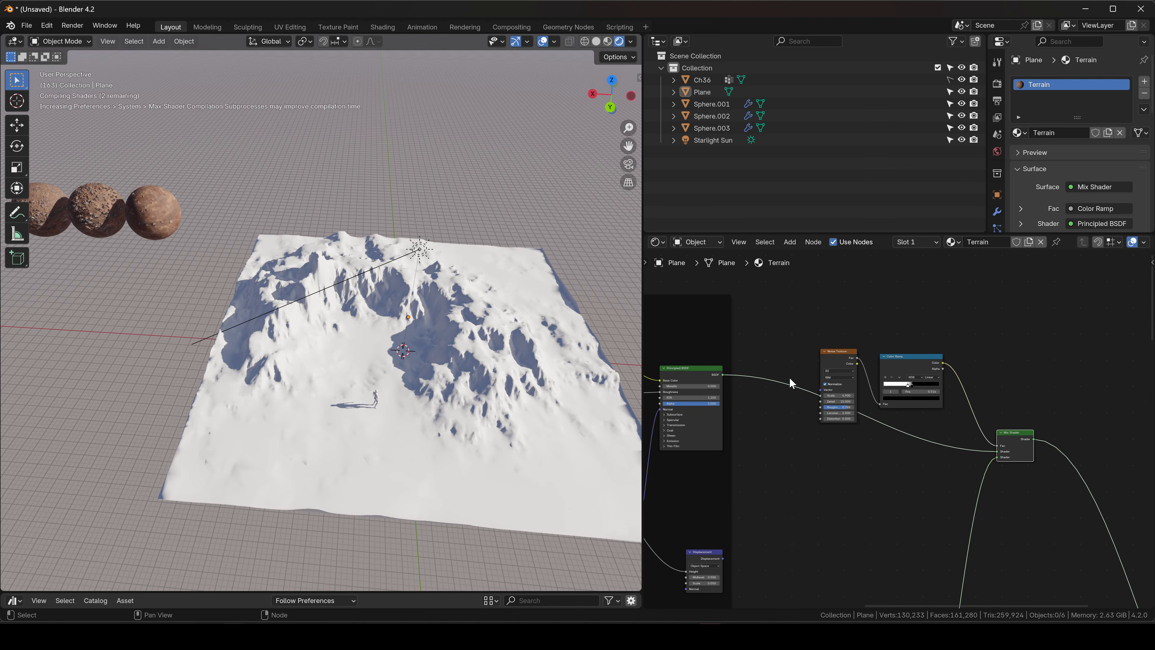
- Shift the duplicated Color Ramp's transition with its black stop at 0.632, and set the duplicated Noise Texture's Scale to 3.100
scroll(414, 401, "up", 6)
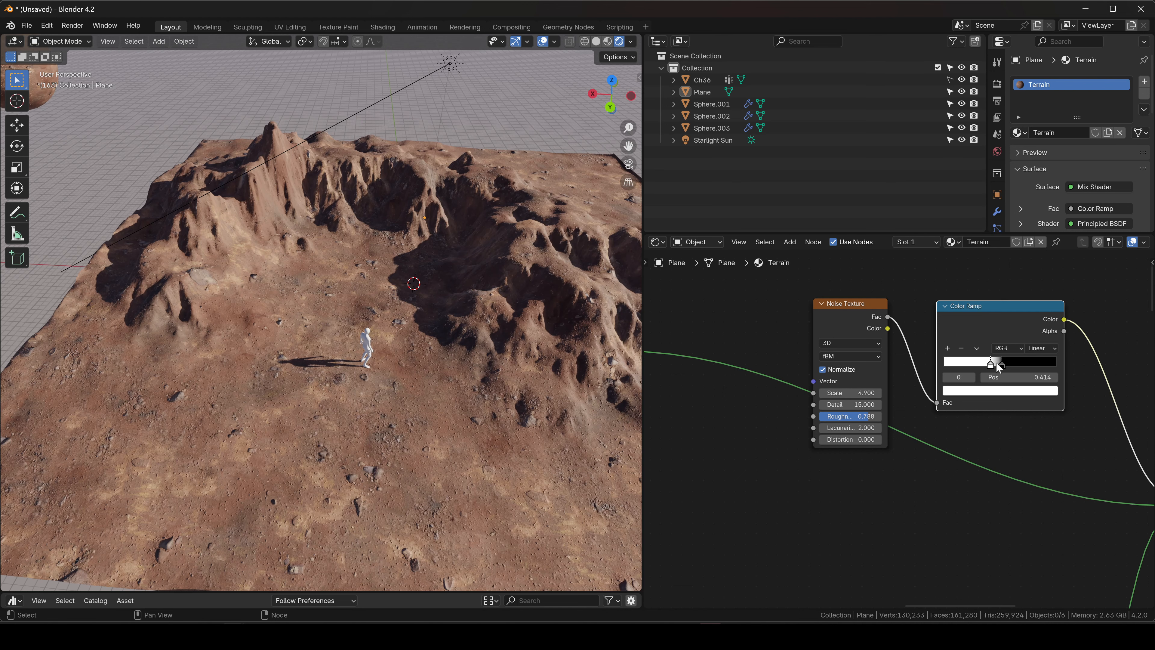
mouse_move(1014, 365)
left_mouse_down()
mouse_move(1000, 366)
mouse_move(1024, 362)
left_mouse_up()
left_click(1036, 363)
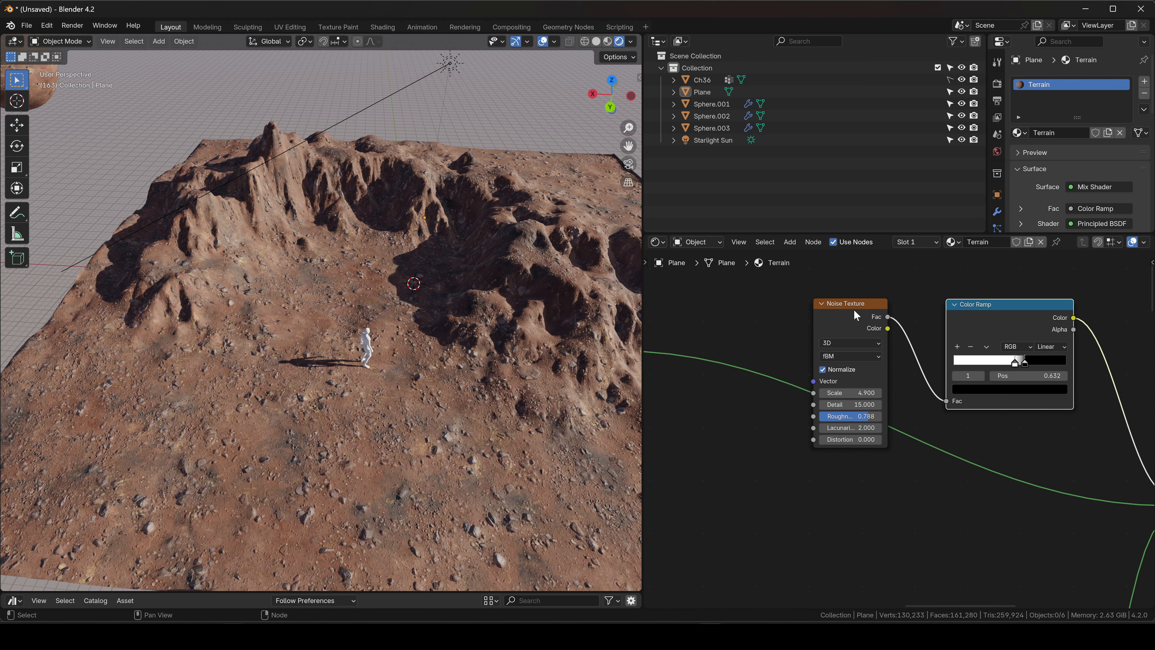
left_click_drag(854, 309, 862, 269)
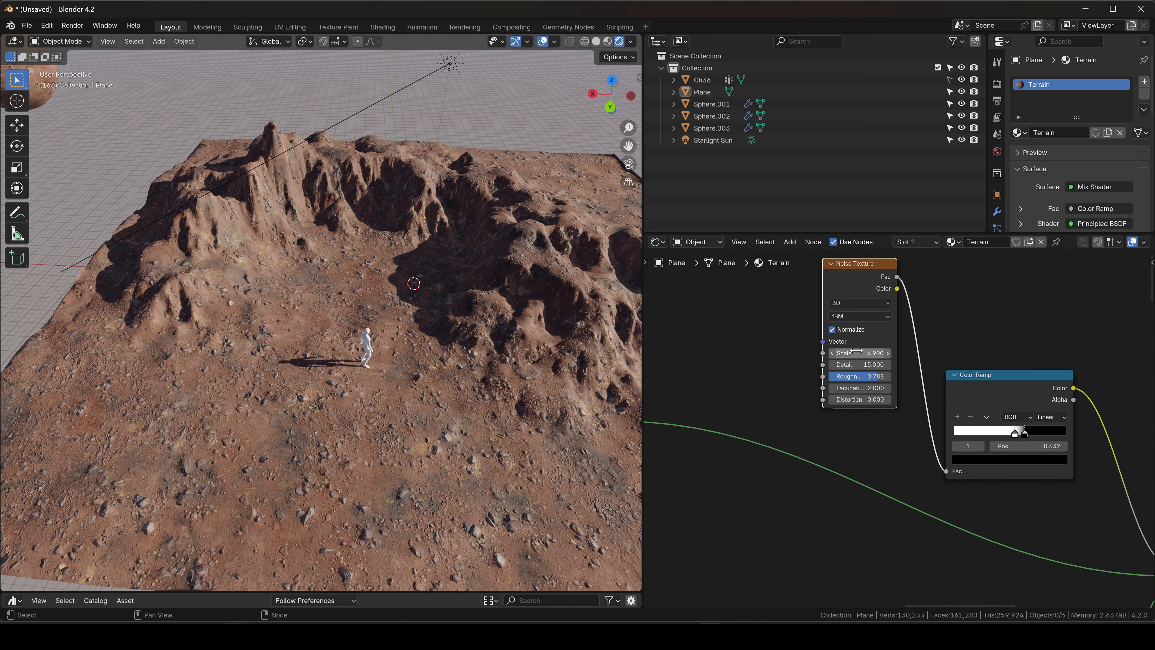
left_click_drag(851, 353, 828, 353)
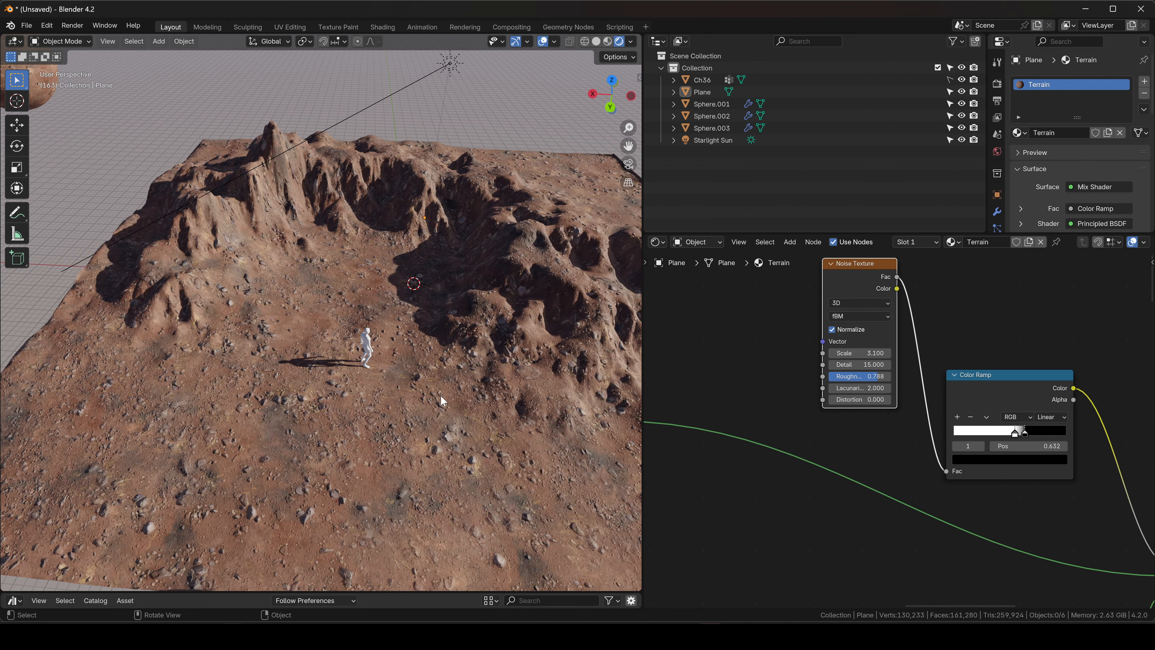
- Examine the three-material blend across the terrain from several angles, along with the overall shader node layout
scroll(440, 394, "down", 6)
middle_click_drag(564, 300, 406, 470)
scroll(406, 469, "down", 4)
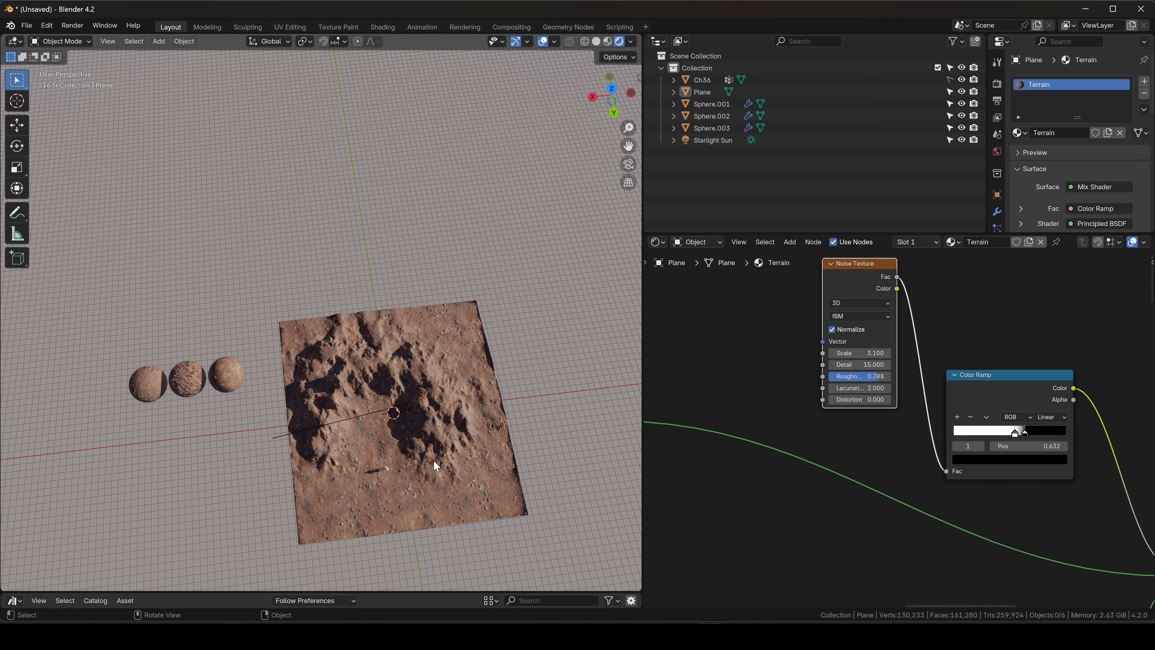
scroll(923, 439, "down", 8)
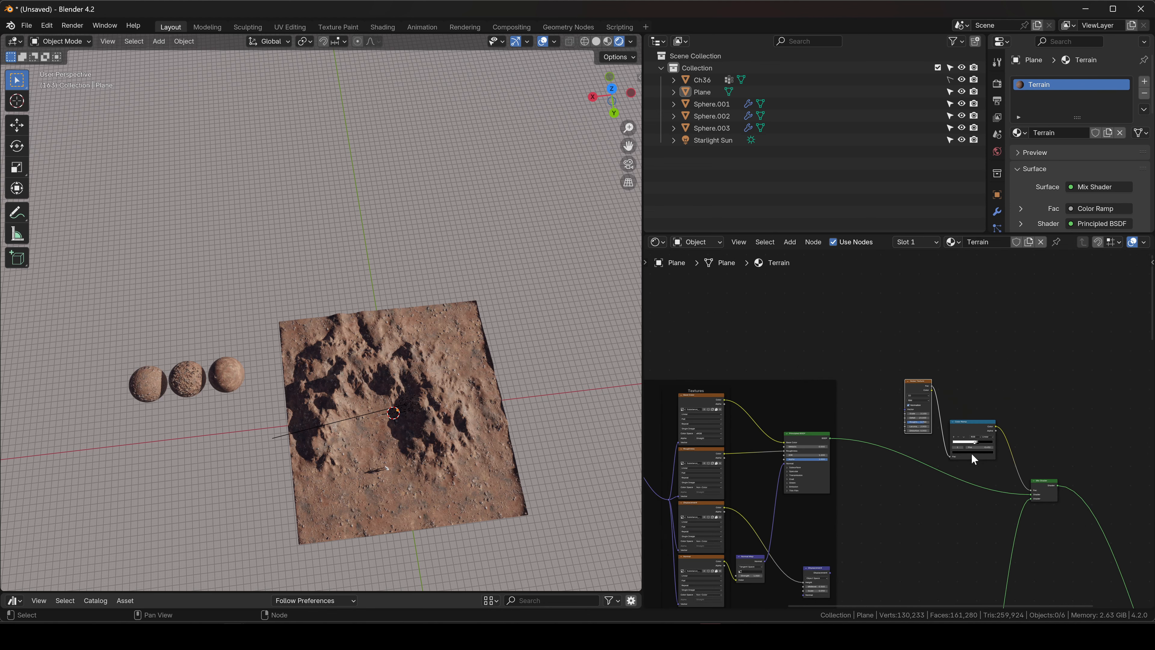
scroll(945, 419, "down", 2, "shift")
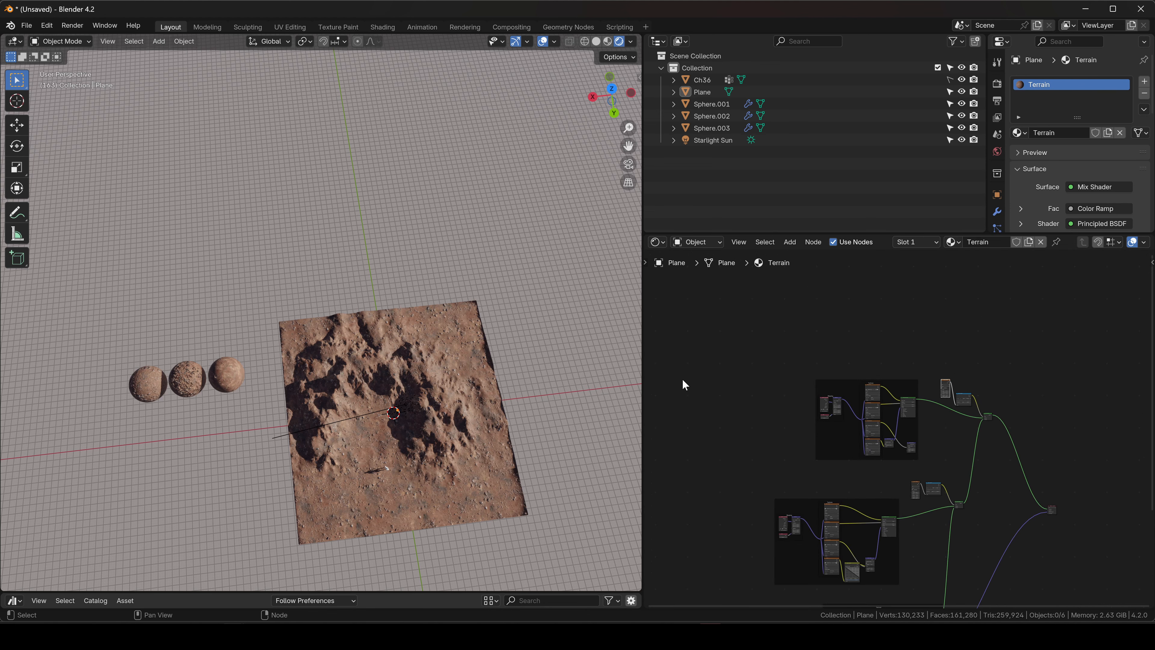
scroll(500, 354, "up", 5)
middle_click_drag(450, 362, 377, 360)
scroll(418, 367, "down", 8)
scroll(1024, 445, "up", 5)
- Move the Material Output node up, level with the uppermost Mix Shader
left_click(1024, 444)
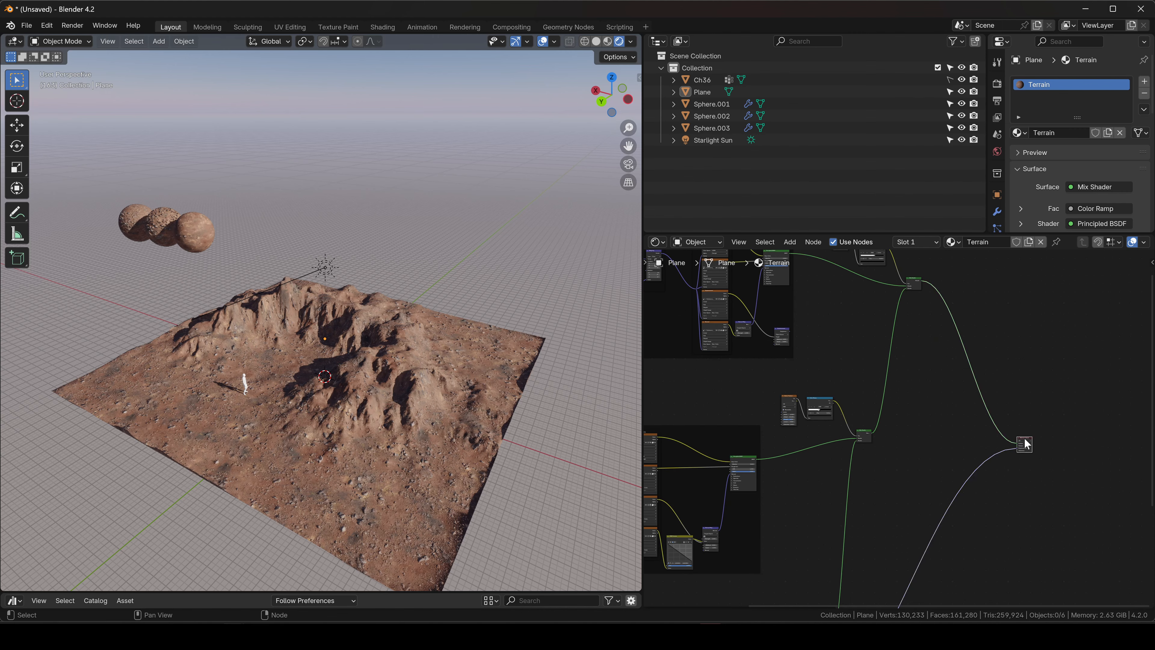
key("g")
left_click(1002, 313)
scroll(853, 417, "down", 5)
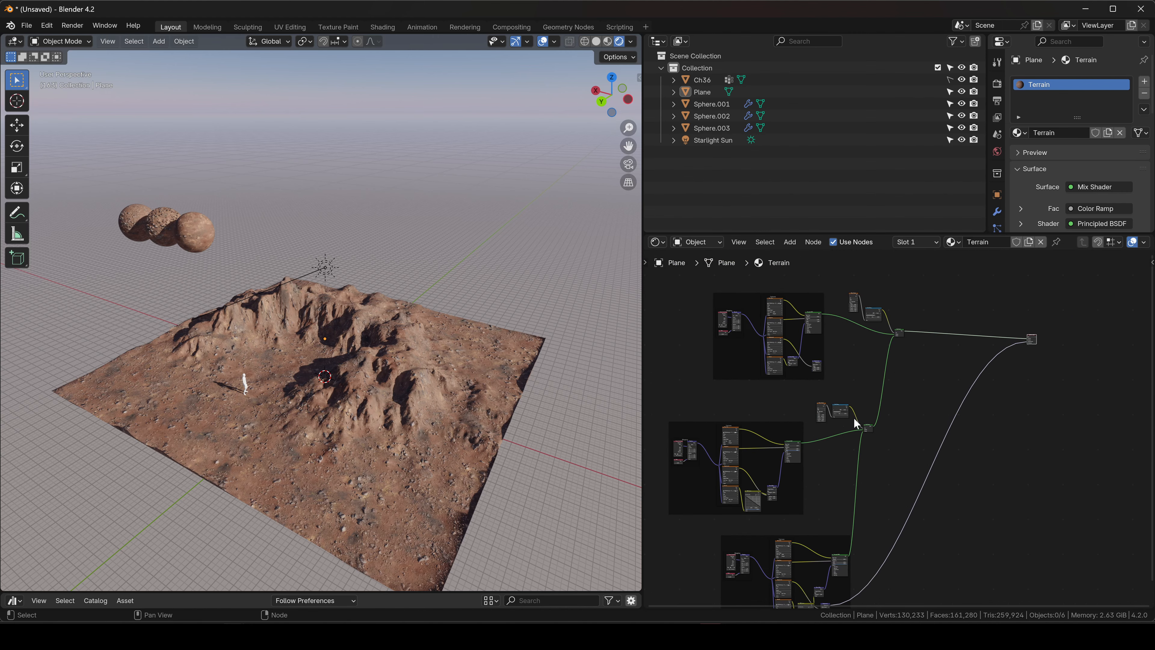
- Move the three material frames and their mixing nodes together downward, away from the Material Output node
left_click_drag(763, 311, 978, 597)
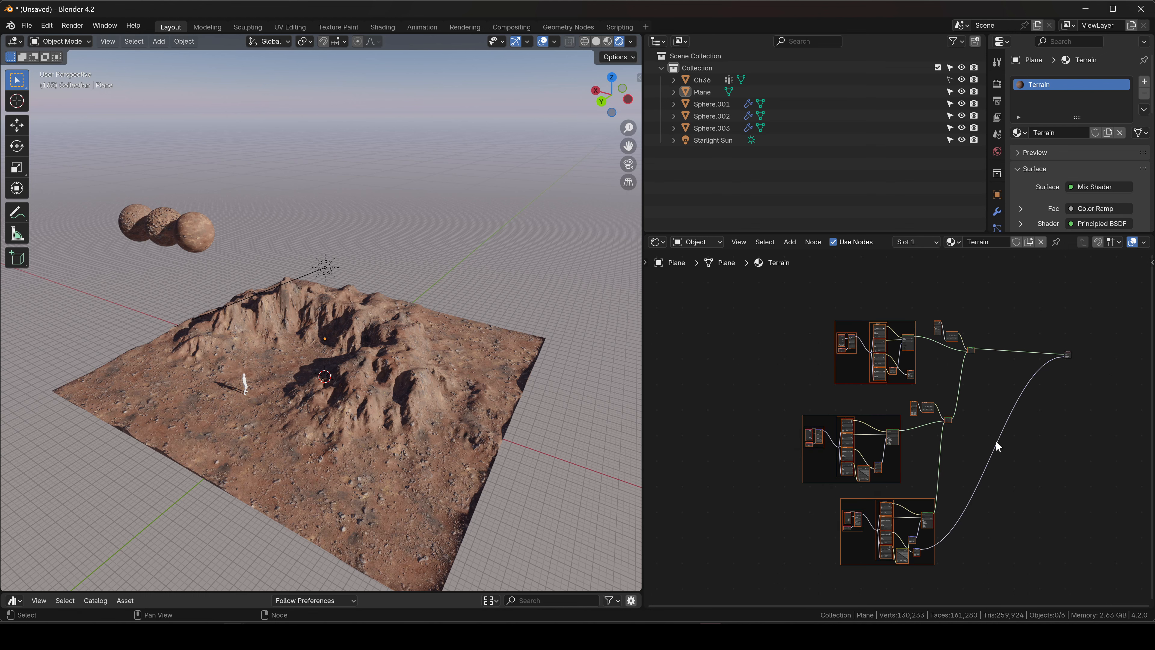
key("g")
left_click(930, 521)
left_click(922, 370)
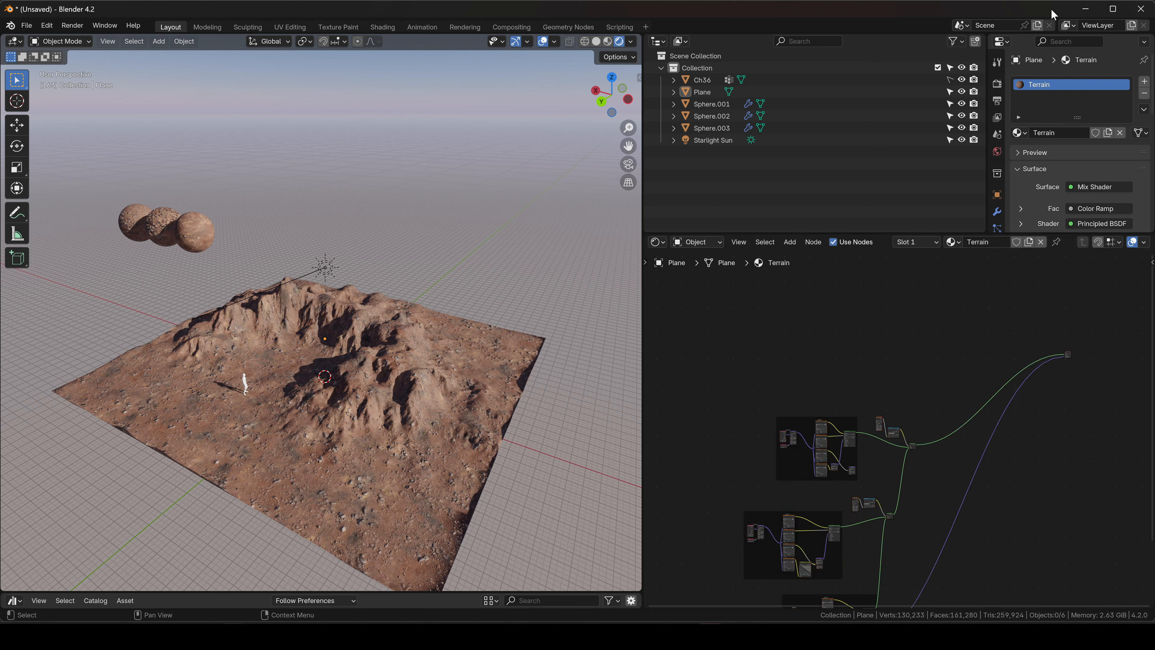
- Switch the scene's render engine to Cycles
left_click(997, 84)
left_click(1110, 81)
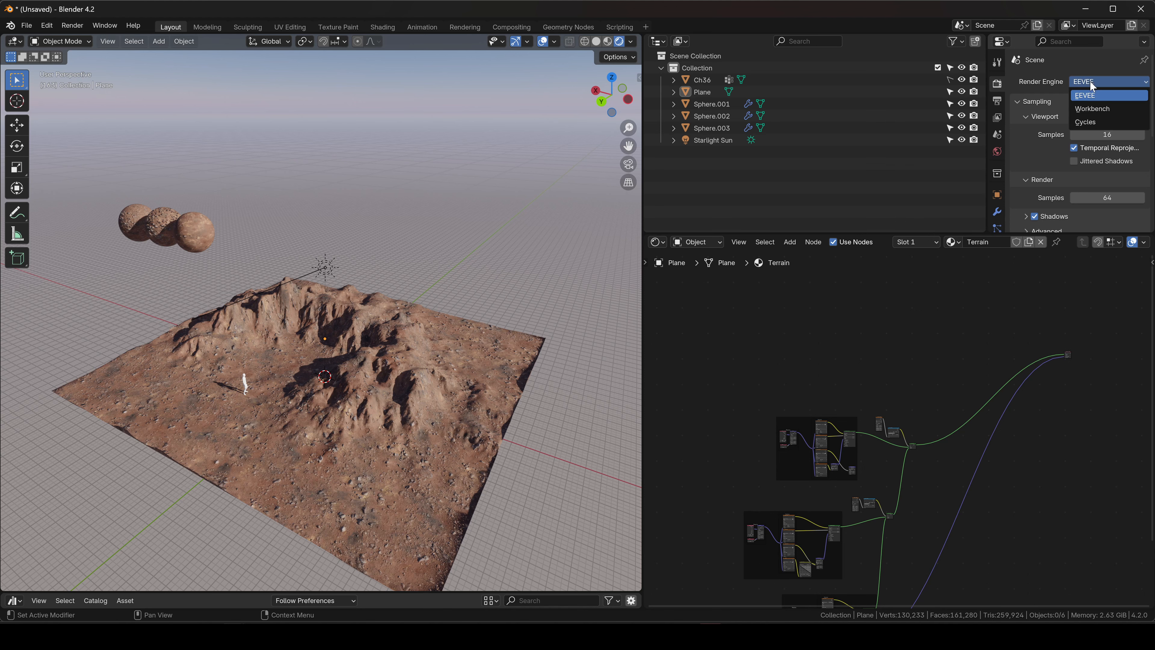
left_click(1093, 120)
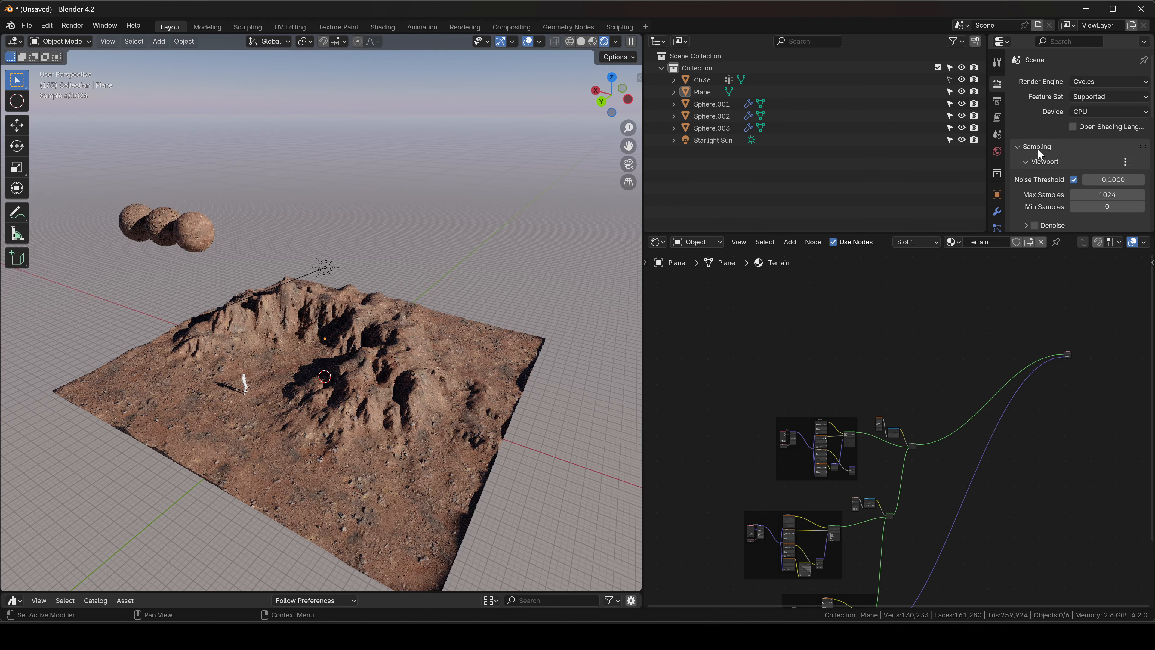
- Enable viewport denoising for Cycles and examine the textured terrain around the human figure
left_click(1034, 225)
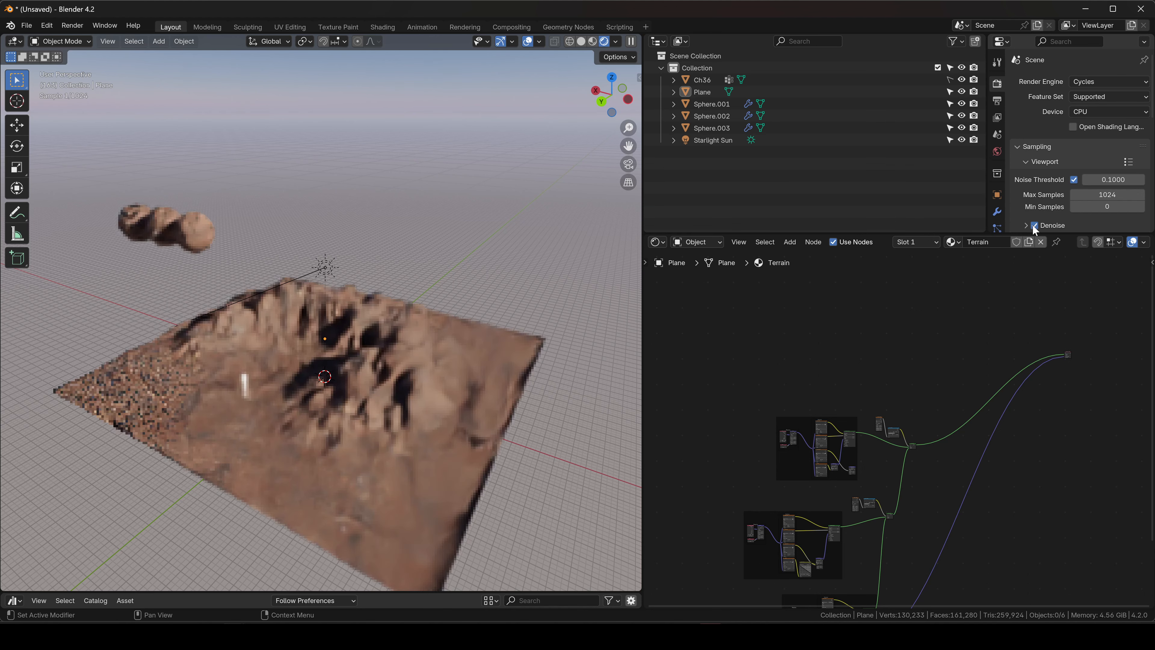
scroll(371, 391, "up", 3)
middle_click_drag(312, 374, 419, 362)
middle_click_drag(433, 322, 406, 333, "shift")
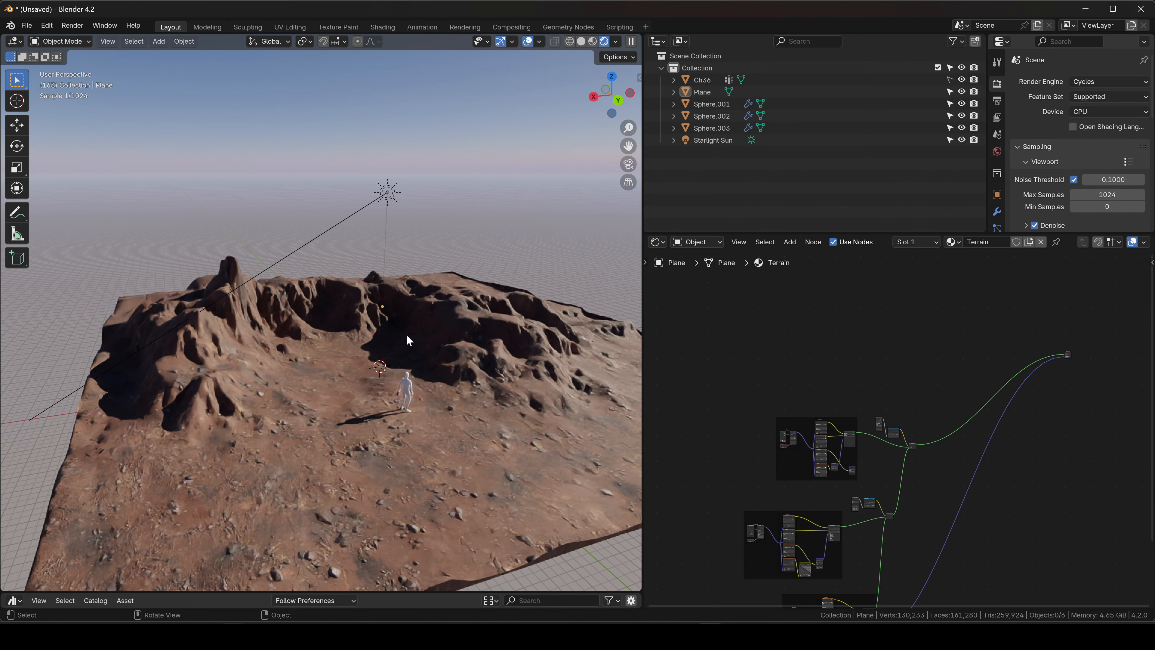
scroll(352, 324, "up", 2)
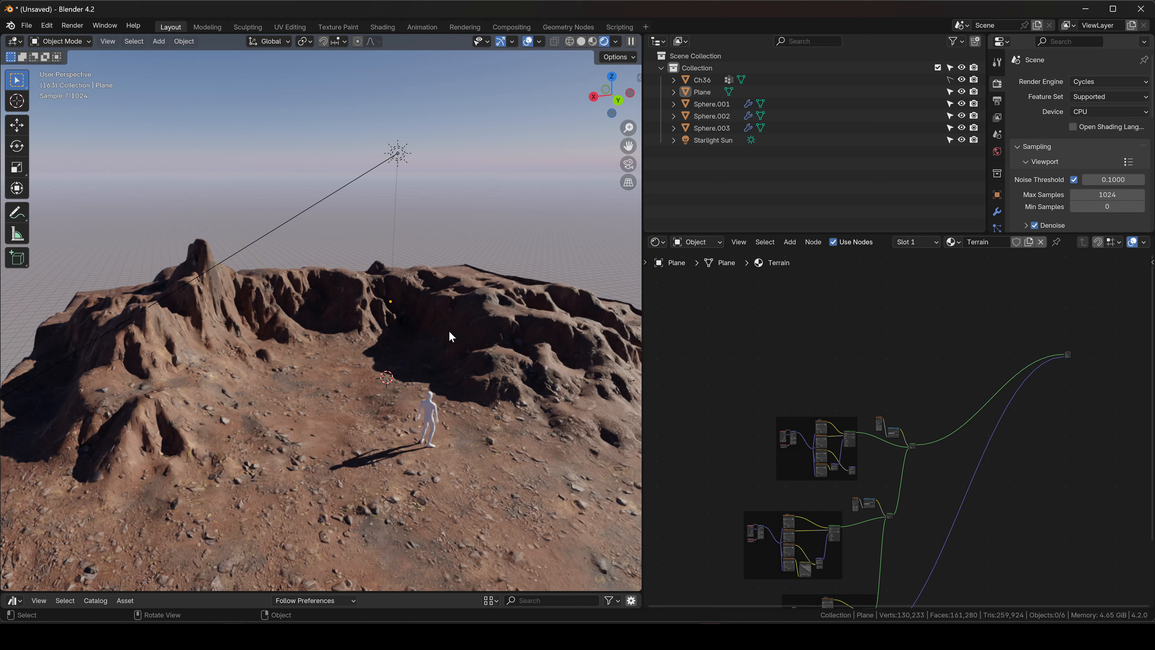
- Switch the scene's render engine to EEVEE
scroll(845, 417, "up", 3)
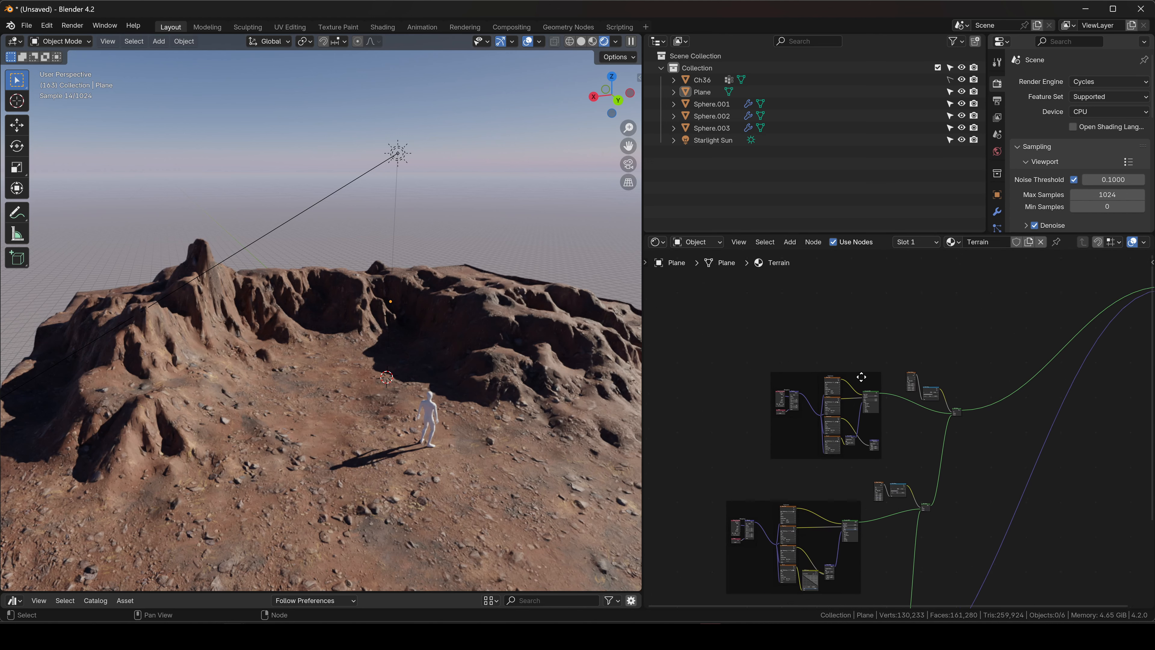
middle_click_drag(882, 376, 851, 397)
left_click(1090, 81)
left_click(1085, 95)
- Duplicate the uppermost material frame with its Noise Texture, Color Ramp and Mix Shader, placing the copy above the original
left_click_drag(744, 353, 961, 490)
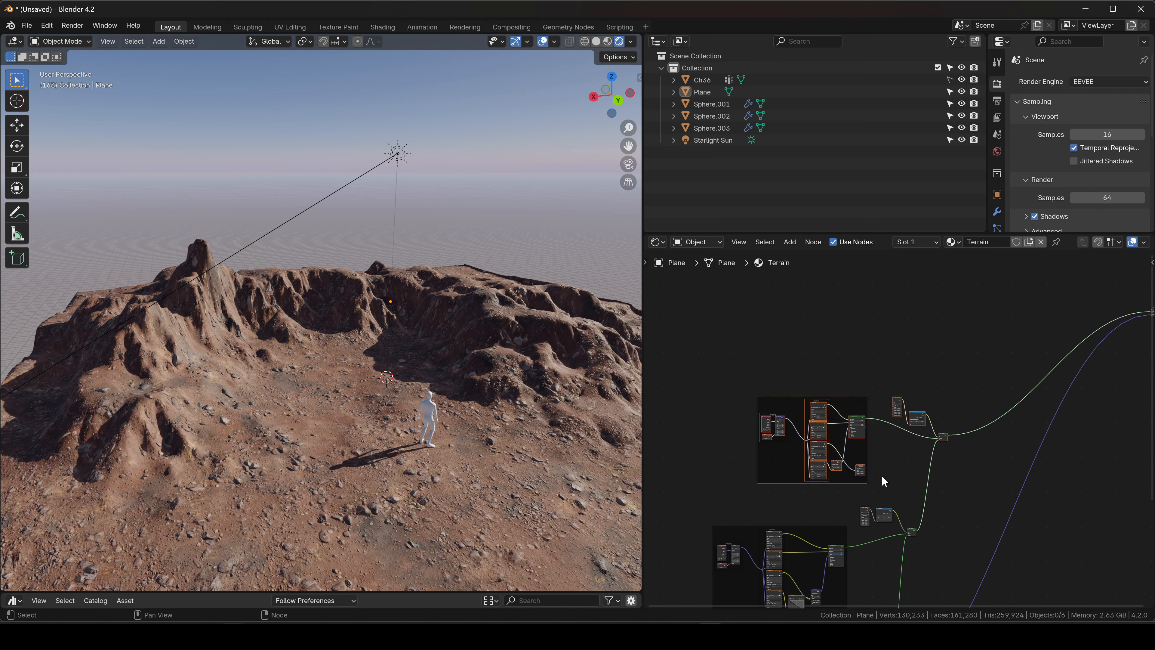
middle_click_drag(884, 481, 821, 545)
key("shift+d")
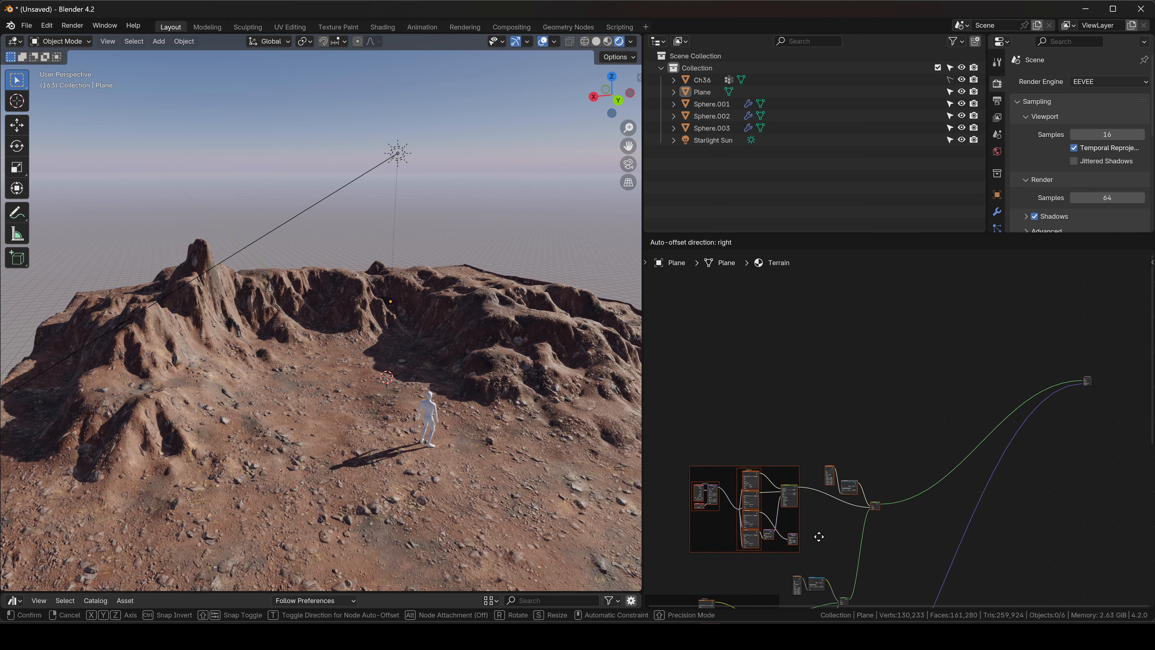
left_click(870, 392)
- Delete the duplicated Noise Texture and Color Ramp nodes that feed the copied Mix Shader
scroll(870, 392, "up", 6)
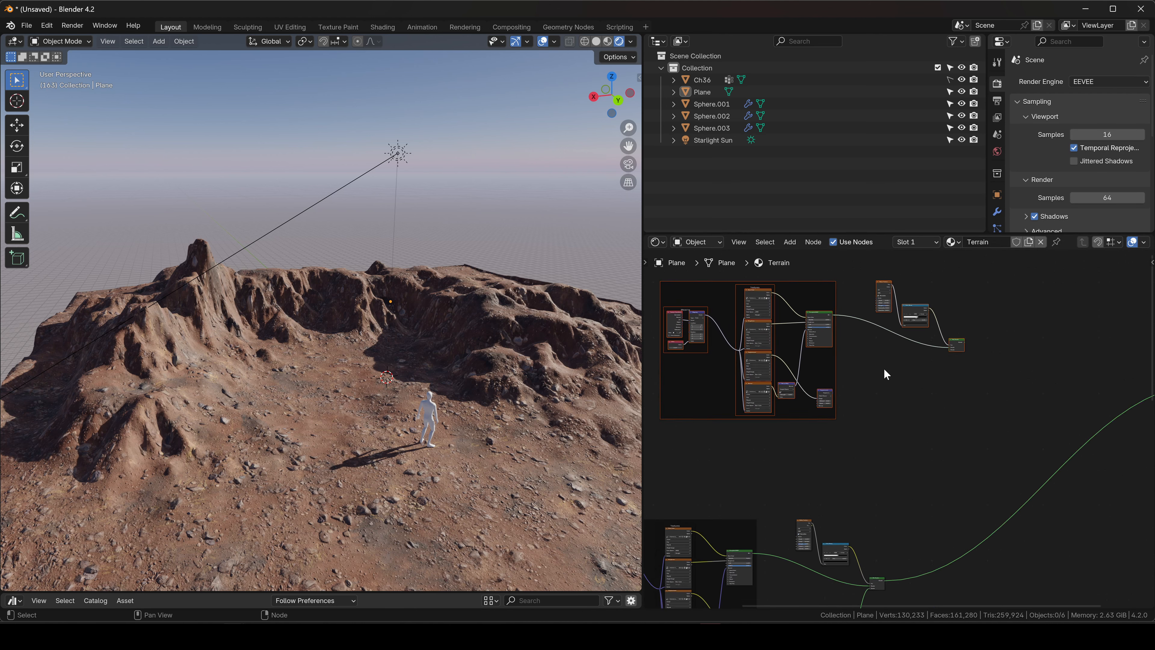
left_click_drag(751, 363, 894, 469)
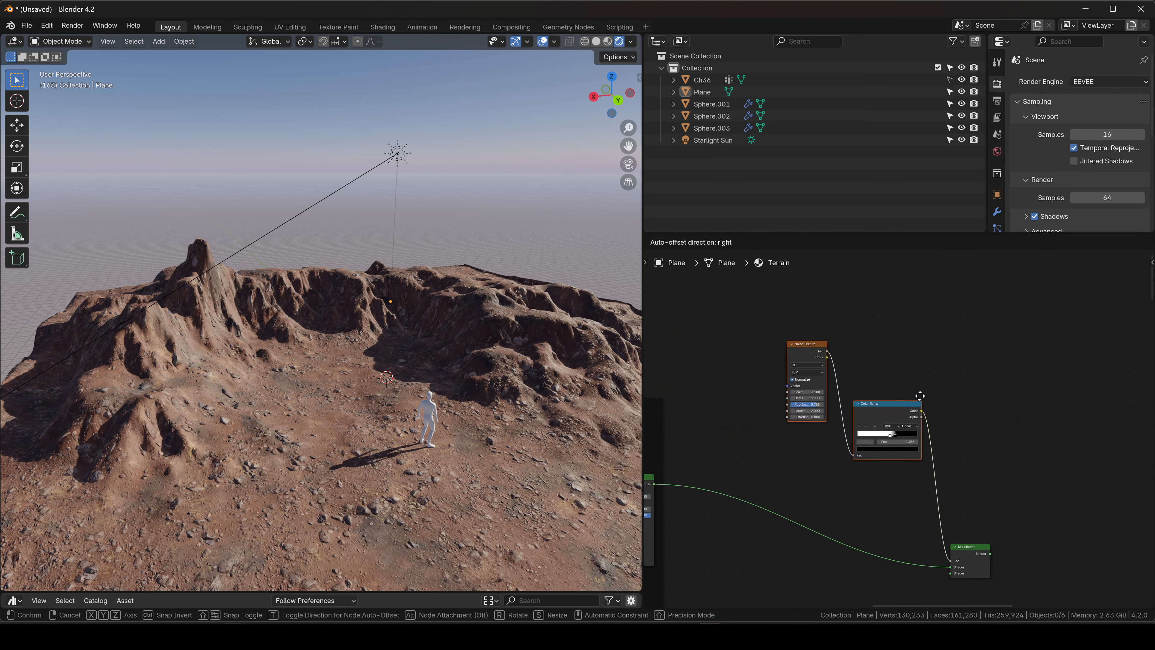
key("x")
- Add a Texture Coordinate node and a Separate XYZ node side by side above the copied Mix Shader
key("shift+a")
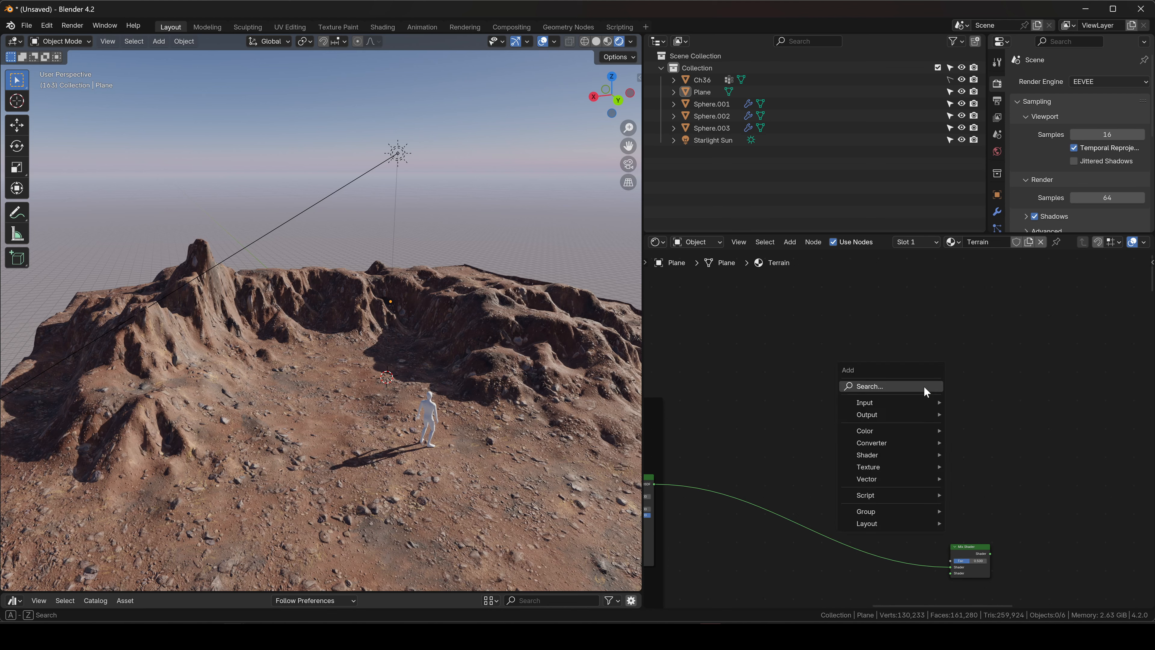
type("coor")
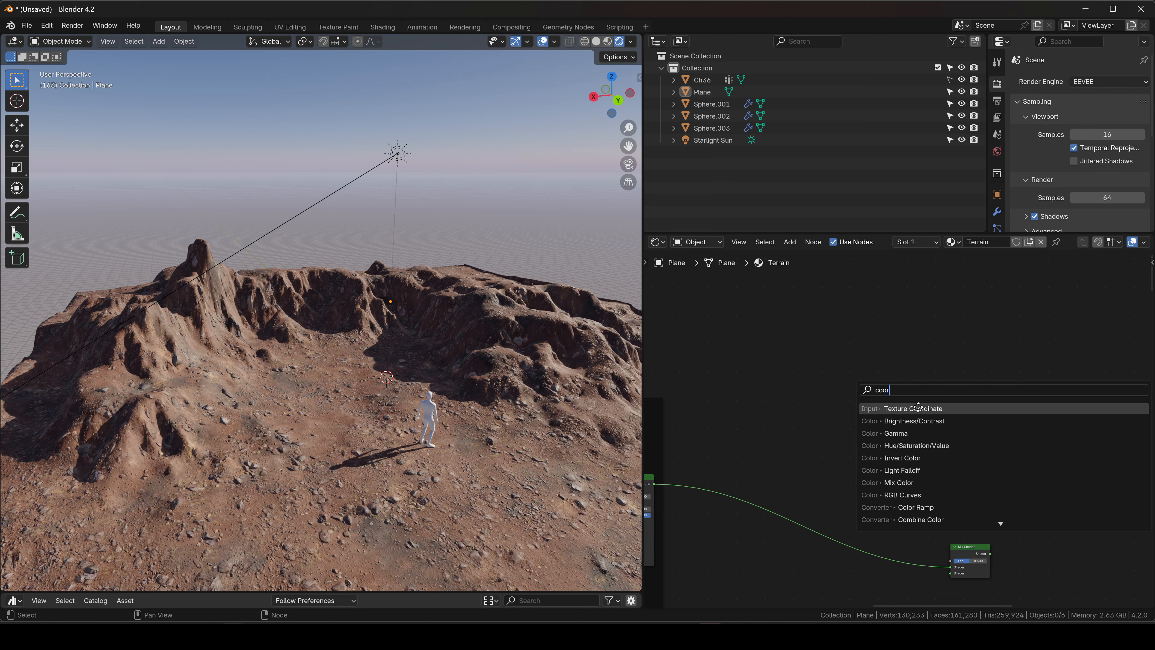
left_click(918, 408)
left_click(774, 346)
key("shift+a")
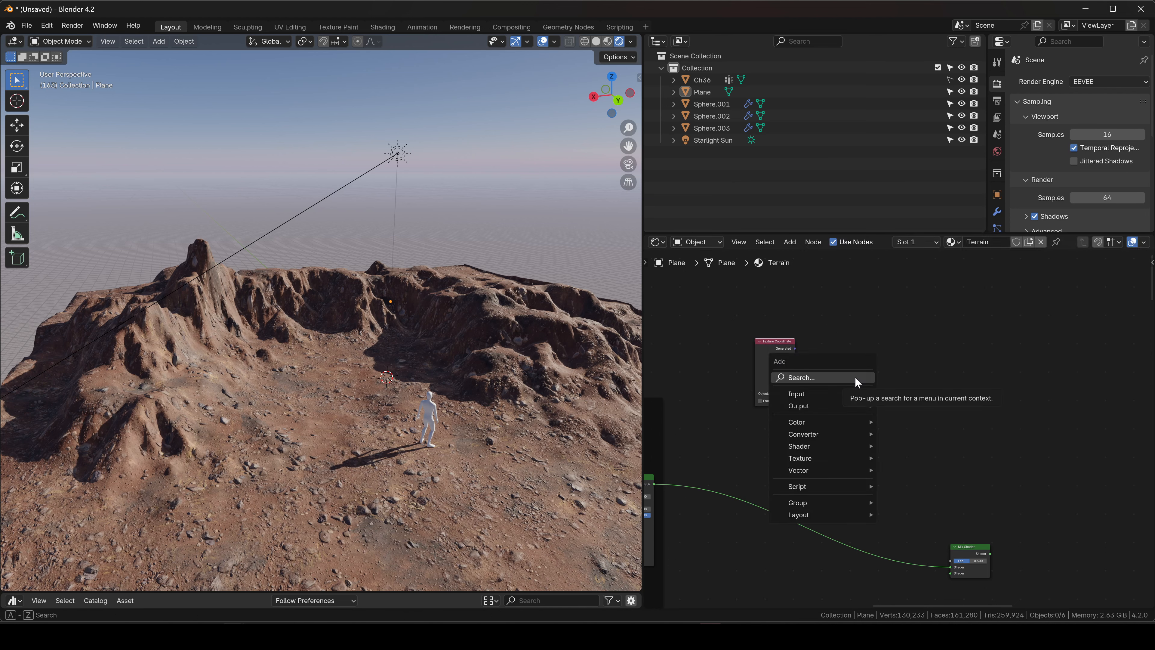
type("se")
key("Return")
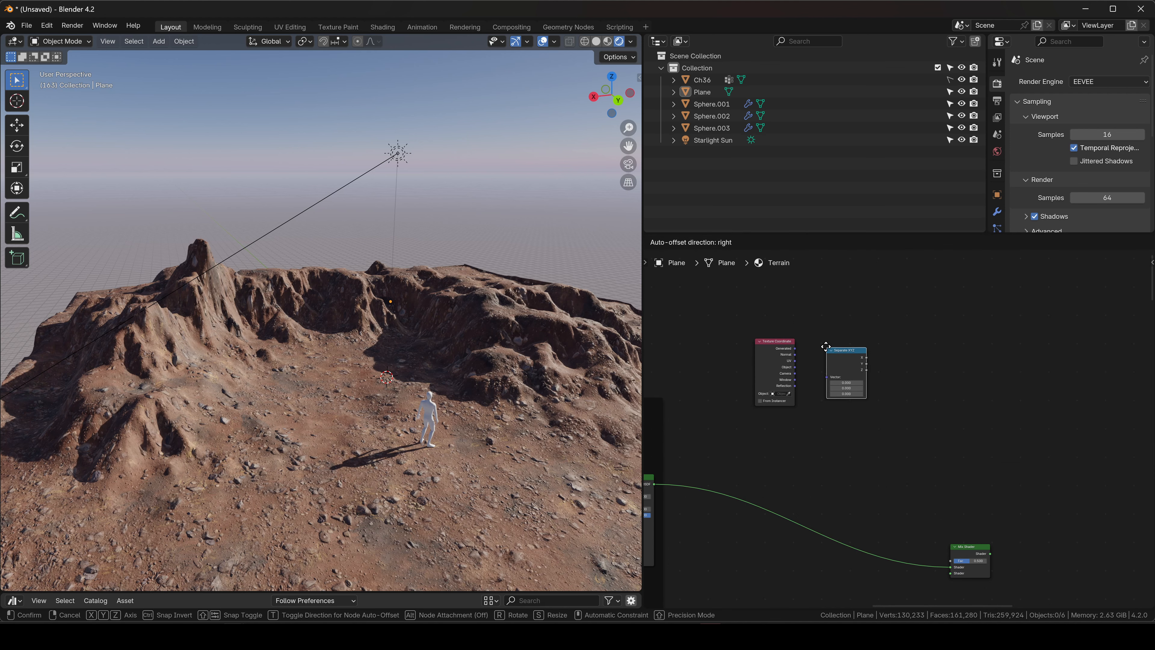
left_click(821, 350)
- Add a Color Ramp node after the Separate XYZ node
key("shift+a")
type("ramp")
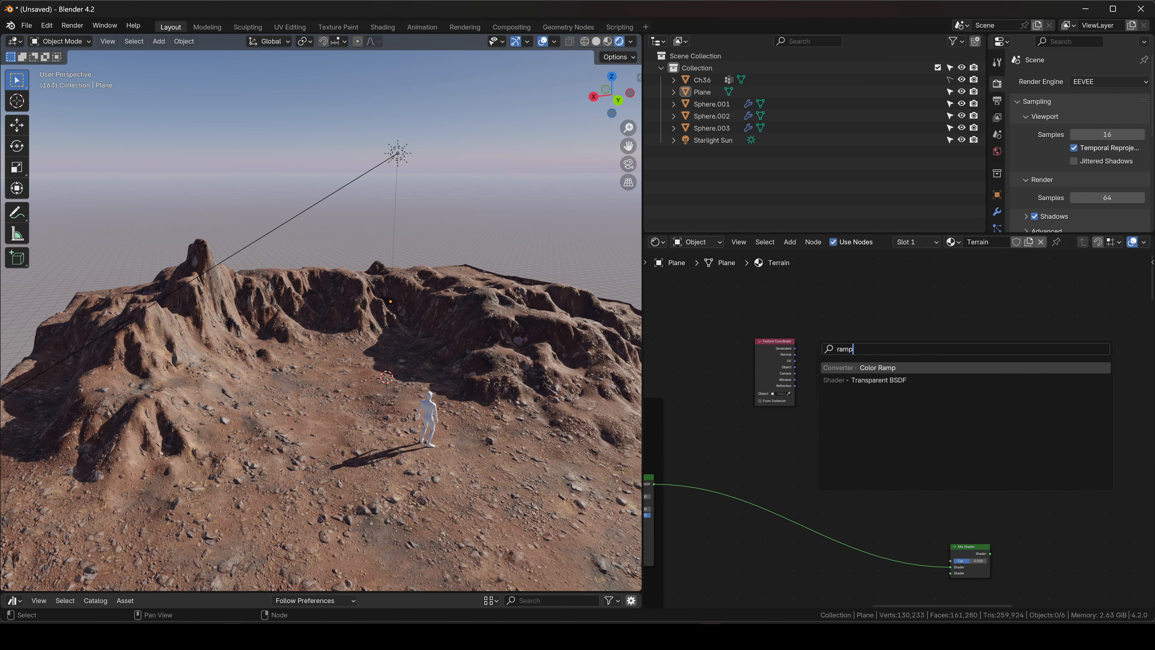
key("Return")
left_click(890, 345)
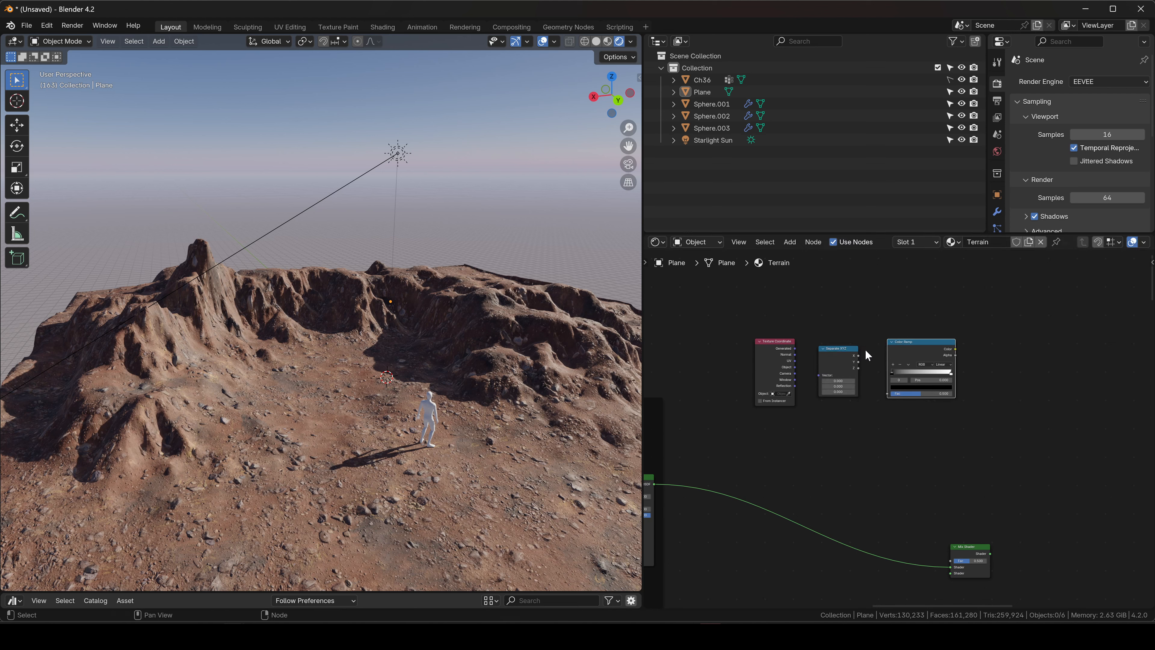
- Connect the Texture Coordinate's Normal output to the Separate XYZ Vector, and its Z output to the Color Ramp's Fac
middle_click_drag(875, 473, 890, 433)
scroll(814, 316, "up", 4)
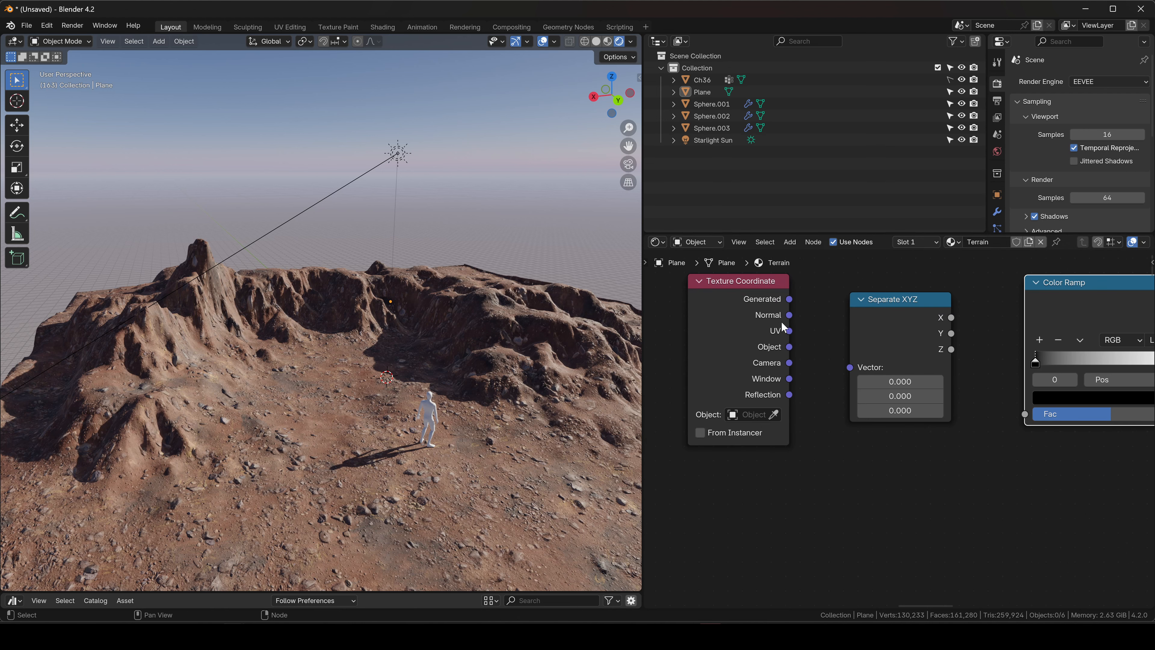
left_click_drag(790, 314, 805, 318)
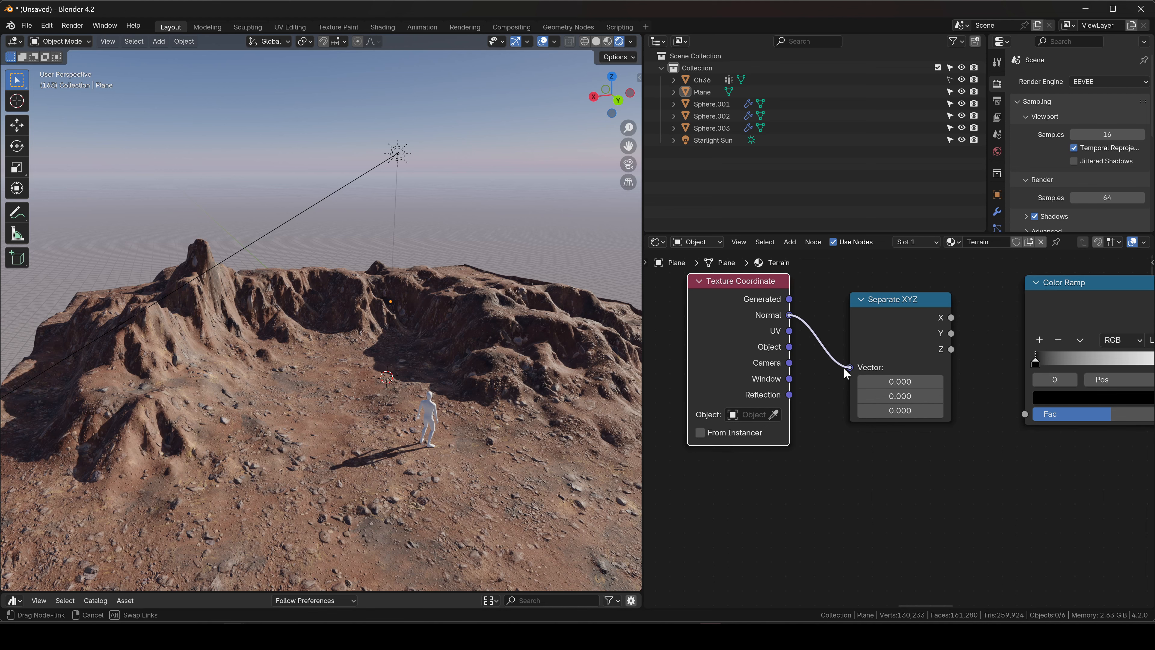
left_click_drag(843, 367, 852, 370)
middle_click_drag(966, 385, 866, 426)
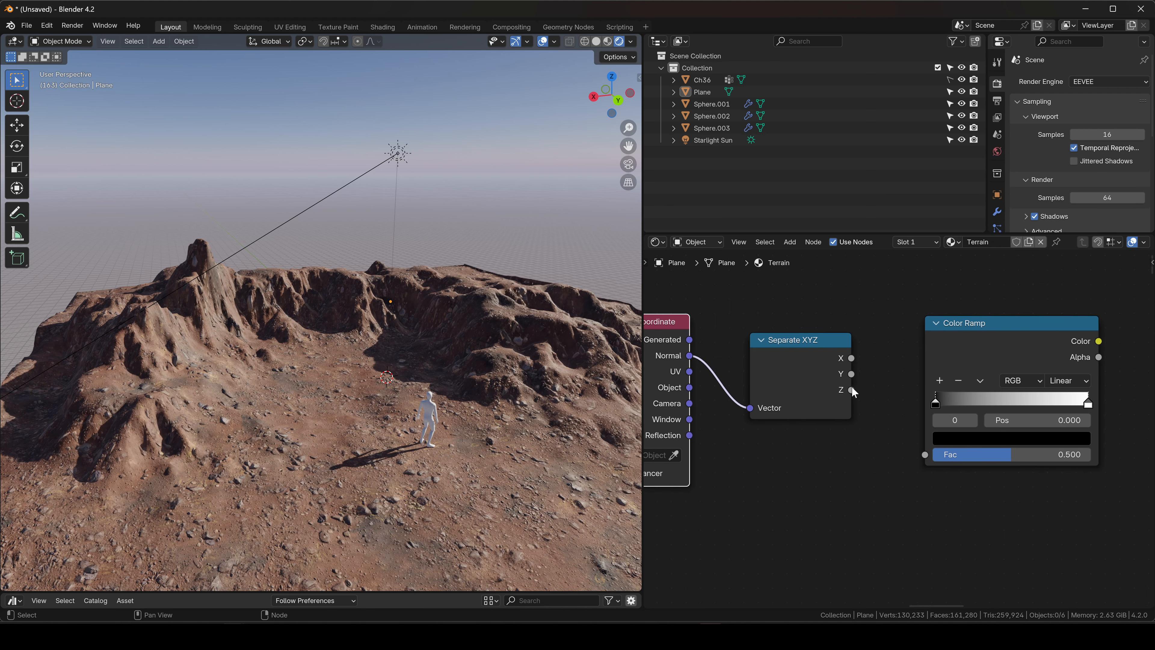
left_click_drag(852, 389, 925, 455)
scroll(926, 459, "down", 2)
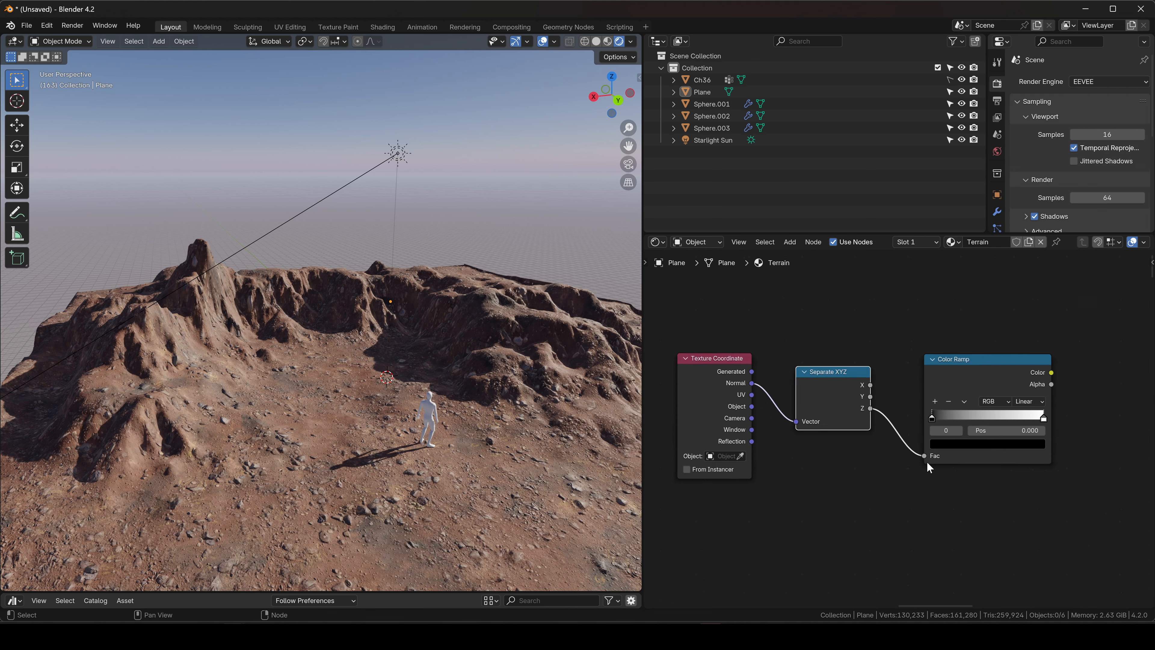
- Connect the new Color Ramp's output to the Fac input of the copied Mix Shader
scroll(927, 461, "down", 2)
middle_click_drag(949, 513, 860, 443)
scroll(912, 402, "down", 1)
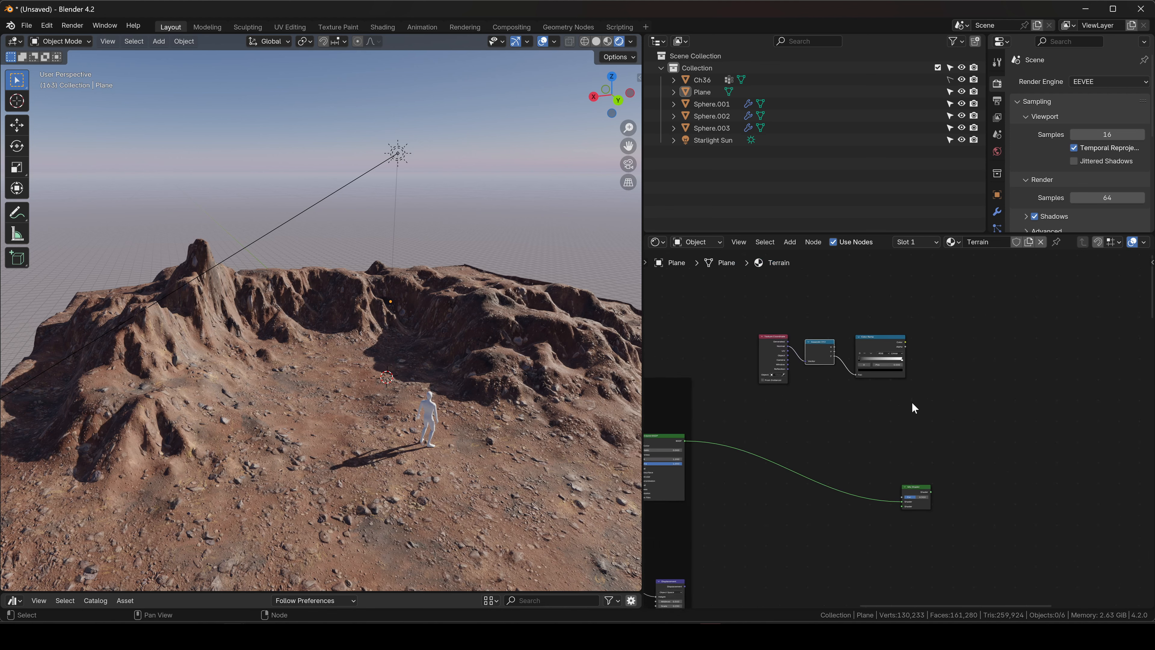
scroll(912, 403, "down", 1)
left_click_drag(906, 347, 901, 490)
- Connect the previous uppermost Mix Shader's output to the remaining Shader input of the copied Mix Shader
middle_click_drag(894, 514, 957, 301)
scroll(885, 445, "down", 4)
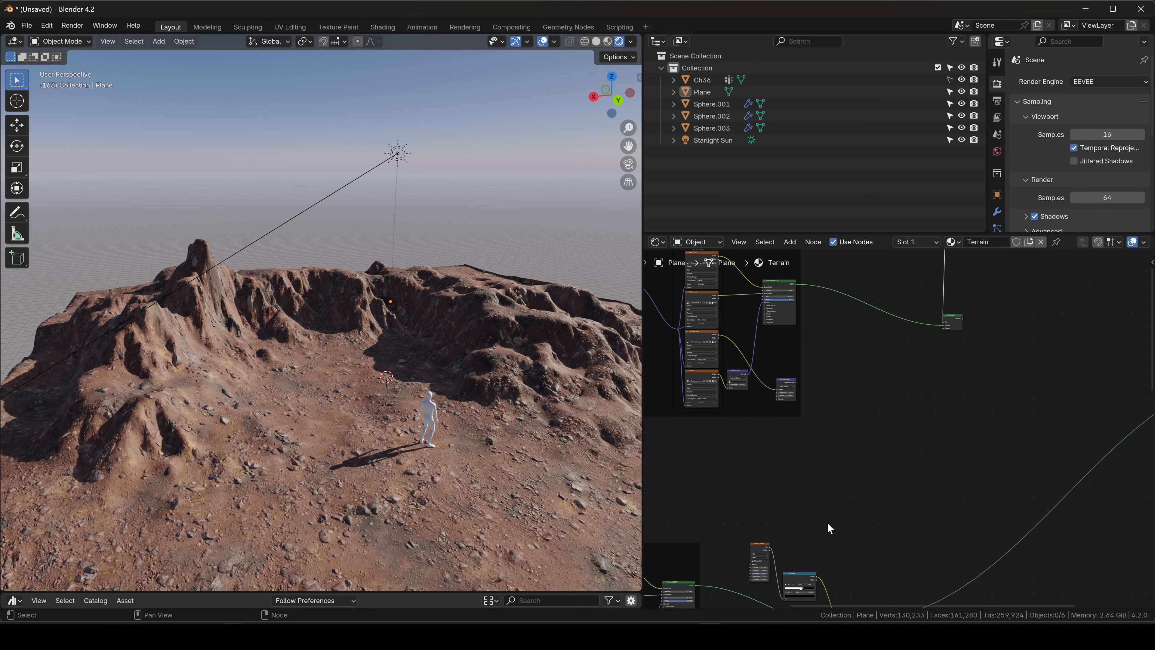
scroll(836, 542, "down", 2)
left_click_drag(848, 590, 923, 290)
- Route the new Mix Shader to the Material Output and check the resulting blend on the terrain
scroll(887, 531, "up", 3)
middle_click_drag(923, 289, 852, 470)
left_click(859, 403, "ctrl+shift")
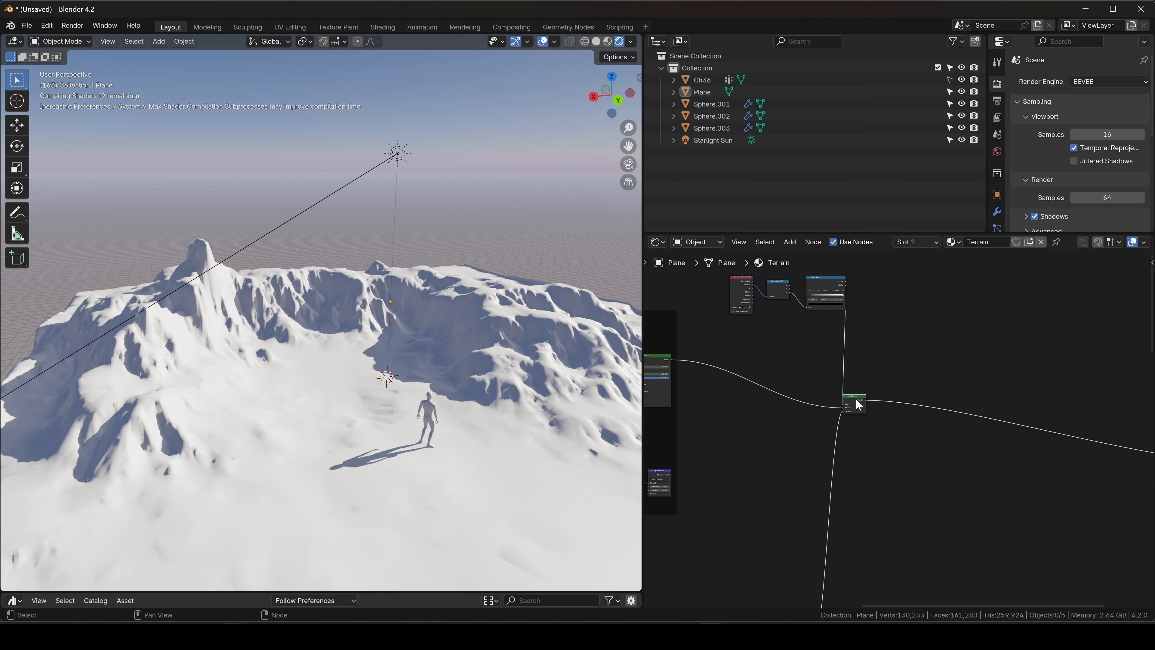
scroll(244, 364, "up", 5)
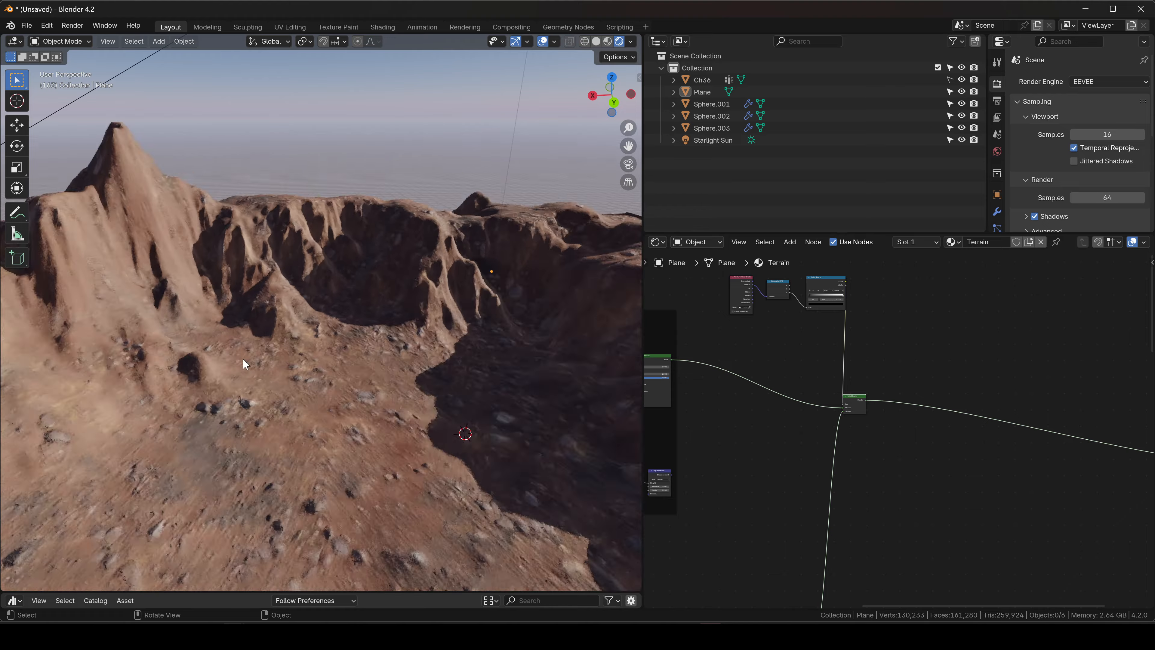
scroll(244, 364, "down", 6)
scroll(927, 370, "up", 3)
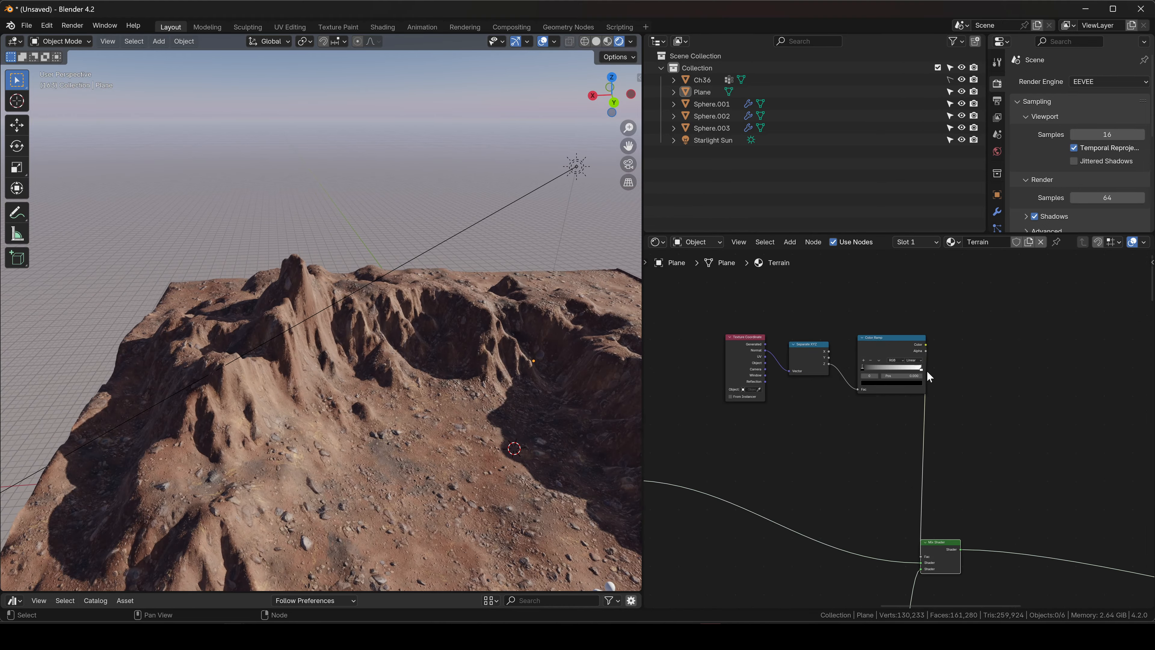
- Tighten the new Color Ramp's transition by moving the black stop to 0.830, close beside the white stop
scroll(927, 372, "up", 3)
left_click_drag(935, 406, 968, 408)
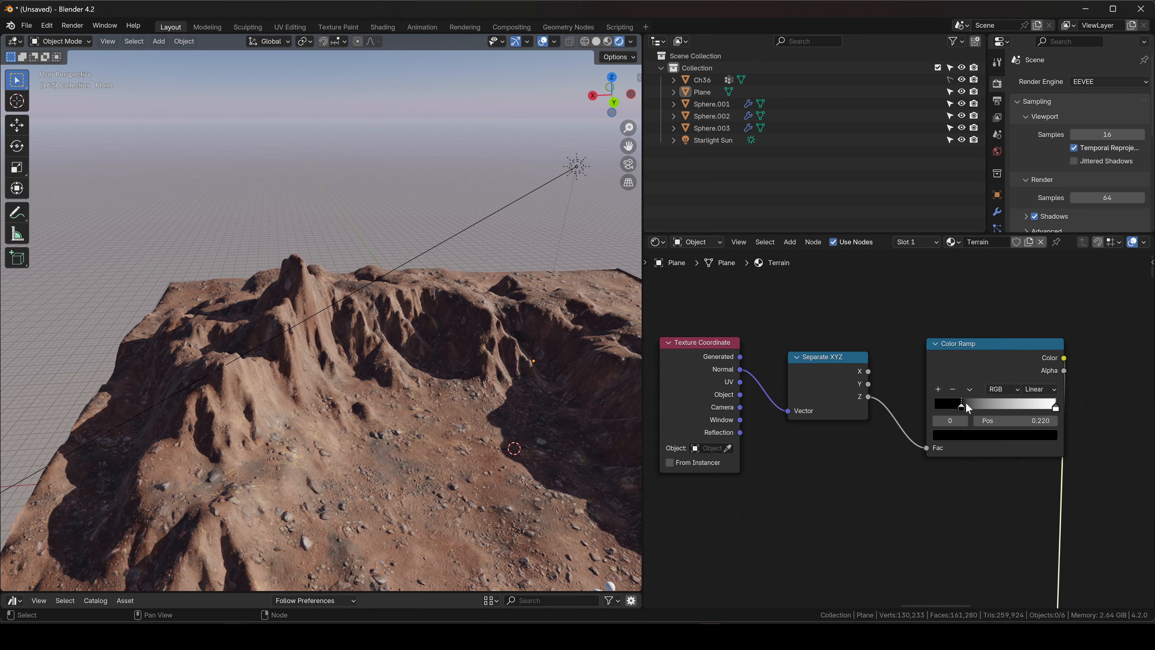
left_click_drag(1055, 407, 1023, 408)
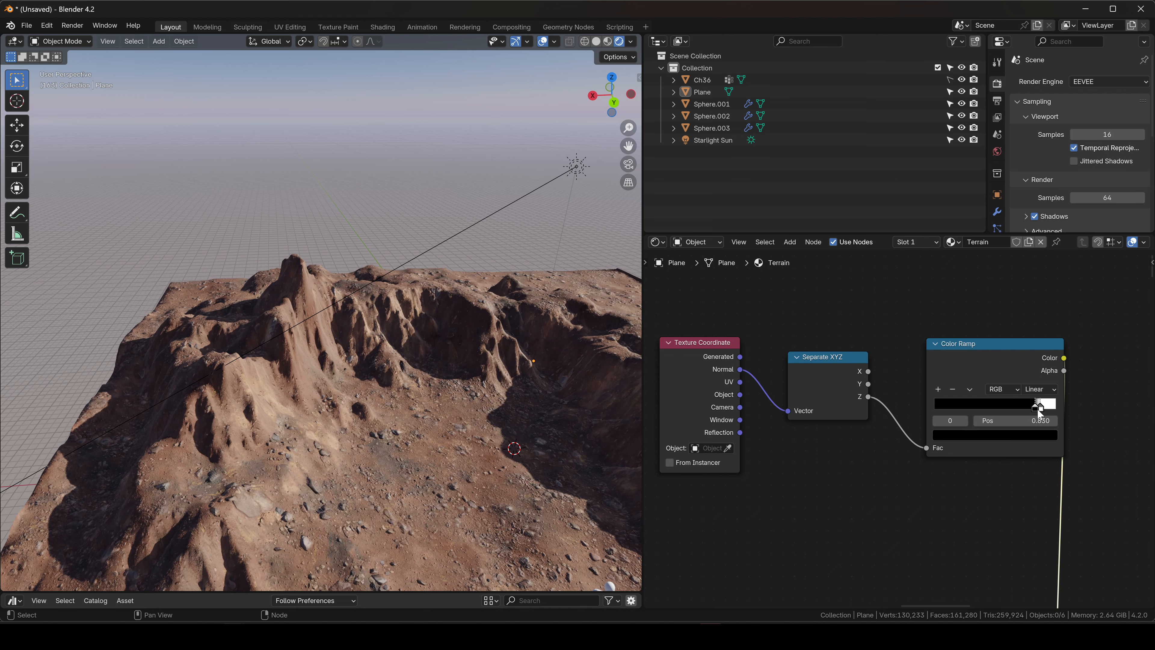
- Preview the Color Ramp mask on the terrain, flip the ramp and move its white stop to about 0.54
left_click(1021, 348, "ctrl+shift")
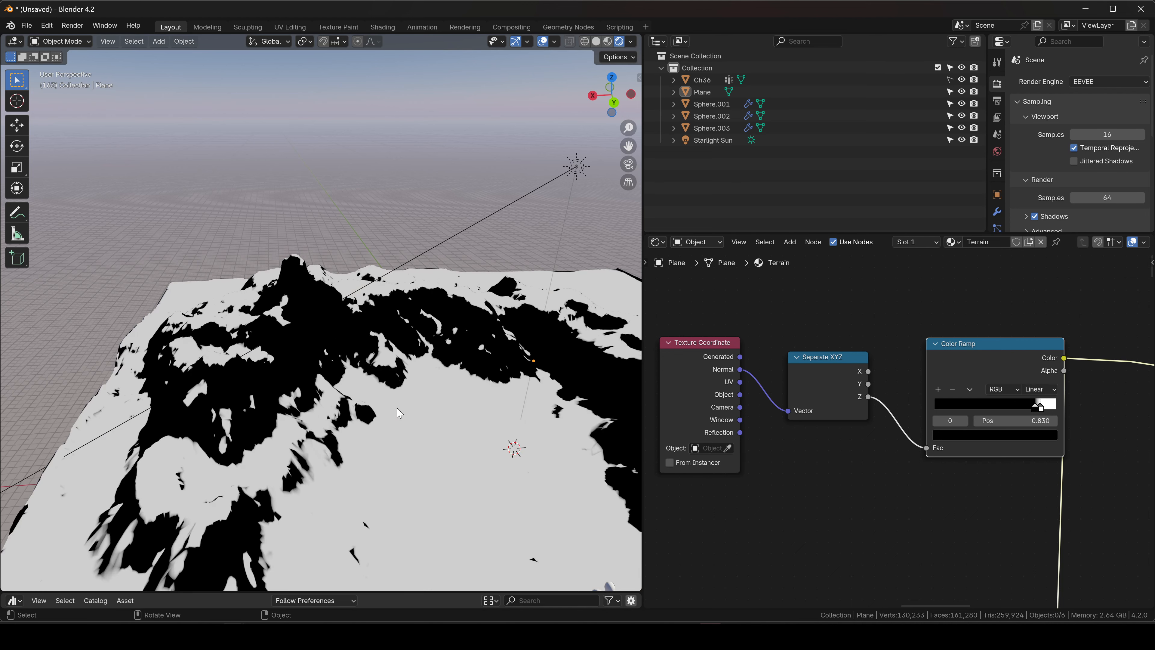
middle_click_drag(399, 413, 525, 253)
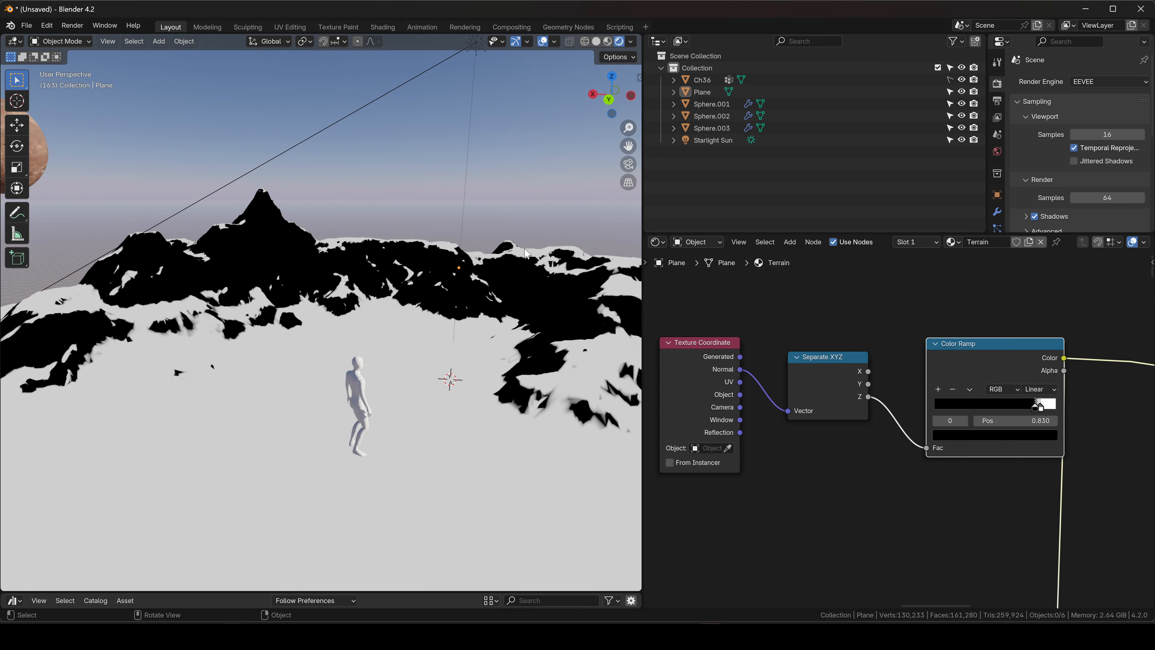
left_click_drag(1042, 411, 1007, 408)
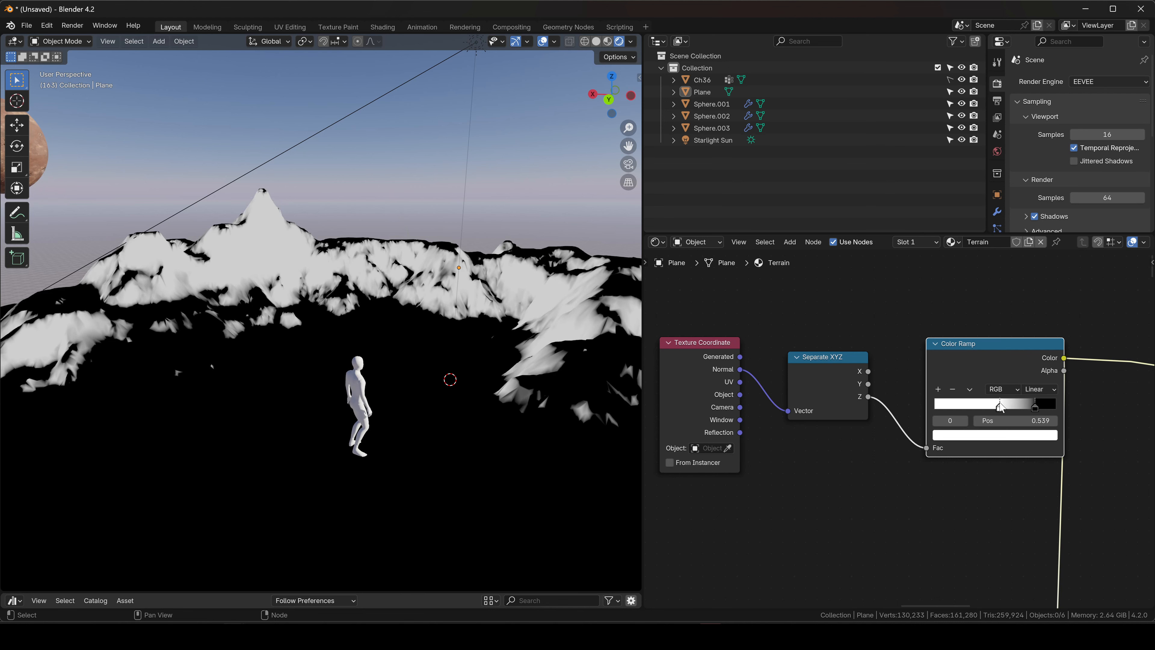
- Route the new Mix Shader back to the Material Output in place of the Color Ramp preview
scroll(1021, 450, "down", 5)
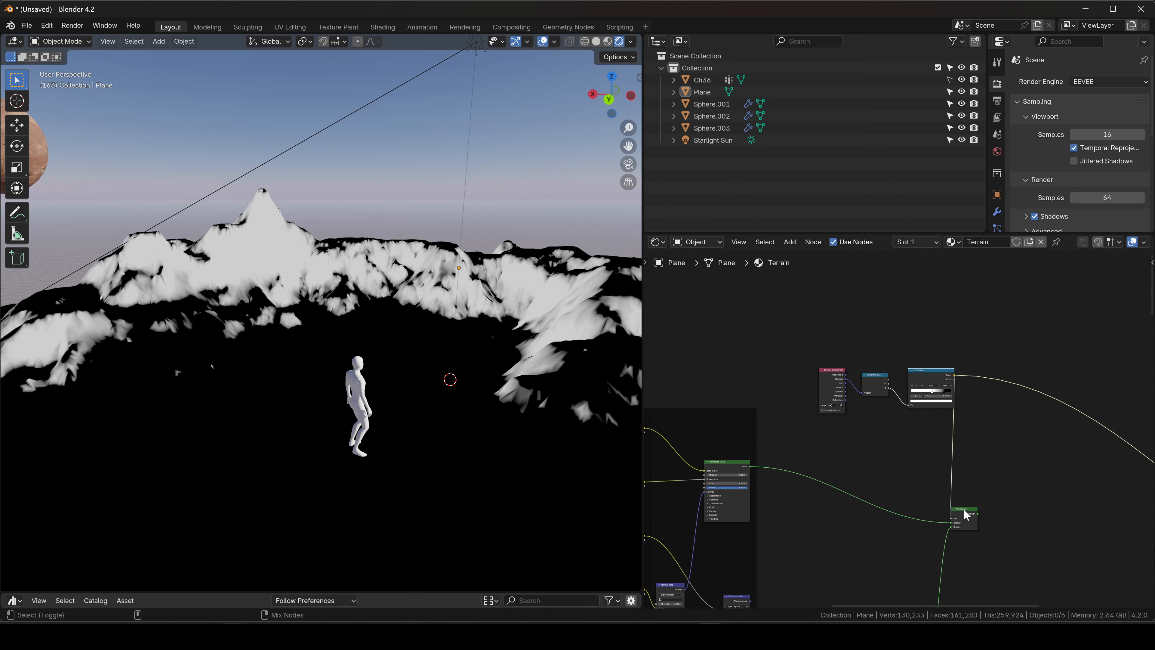
left_click(964, 514, "ctrl+shift")
middle_click_drag(396, 272, 403, 277)
scroll(818, 386, "up", 3)
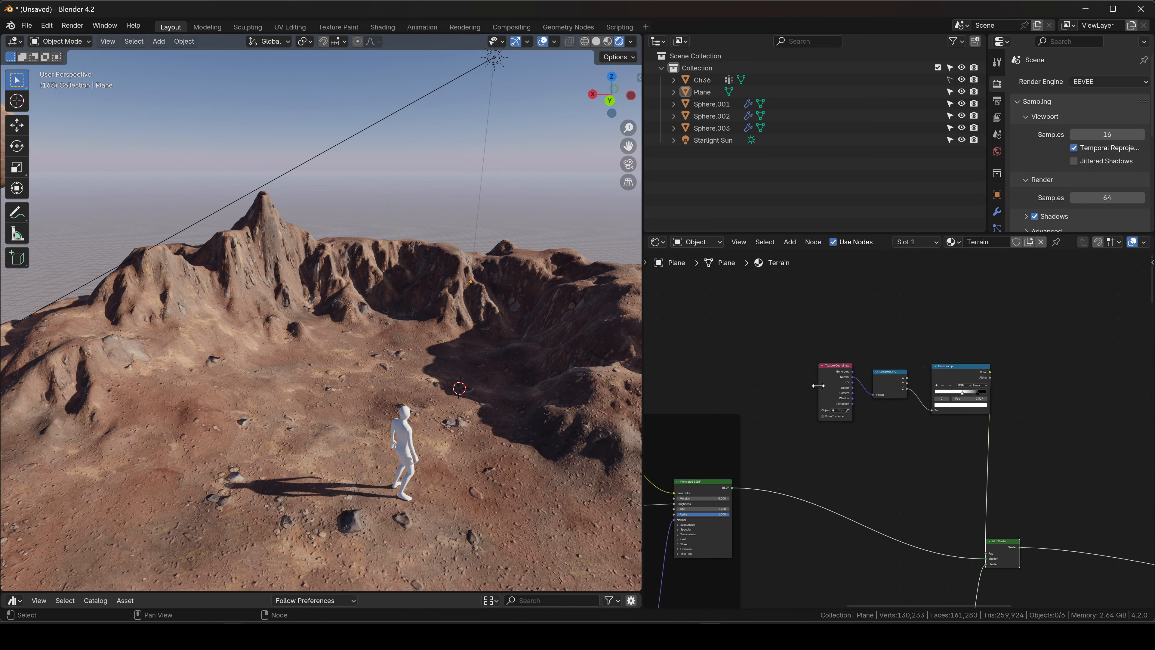
- Examine the duplicated material's texture nodes and the slope-based blend across the terrain's cliffs and flat ground
scroll(818, 386, "up", 3)
middle_click_drag(733, 476, 840, 359)
scroll(814, 415, "down", 7)
middle_click_drag(775, 428, 996, 364)
mouse_move(352, 320)
middle_mouse_down()
mouse_move(370, 327)
mouse_move(352, 352)
mouse_move(362, 335)
middle_mouse_up()
scroll(268, 383, "up", 3)
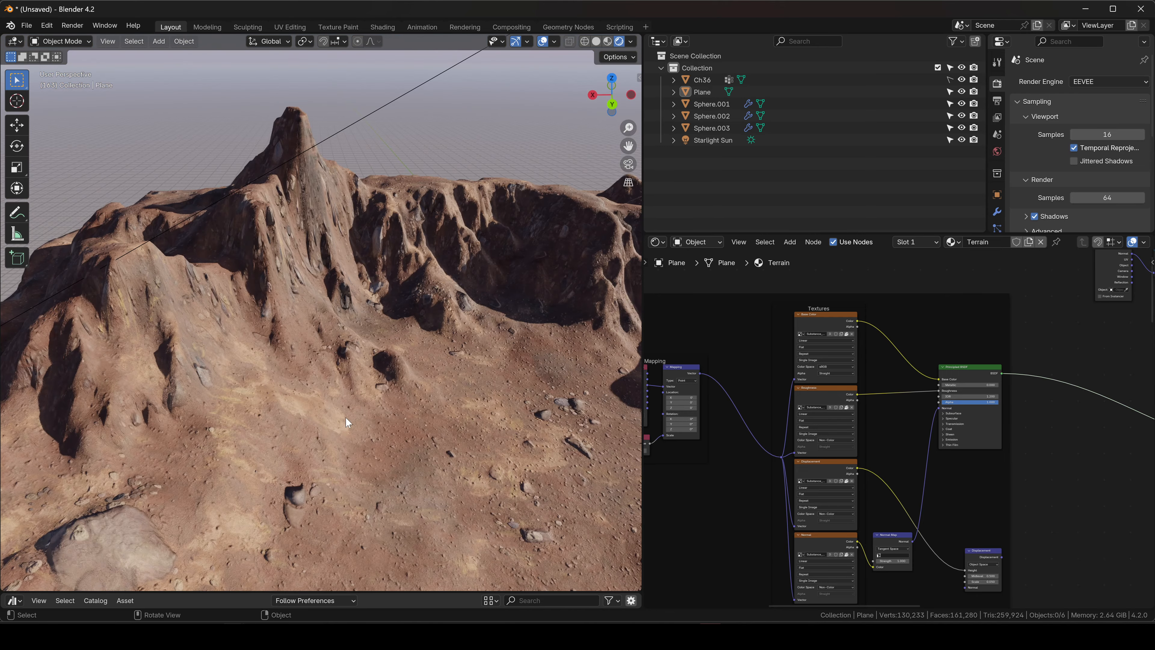
scroll(291, 173, "down", 8)
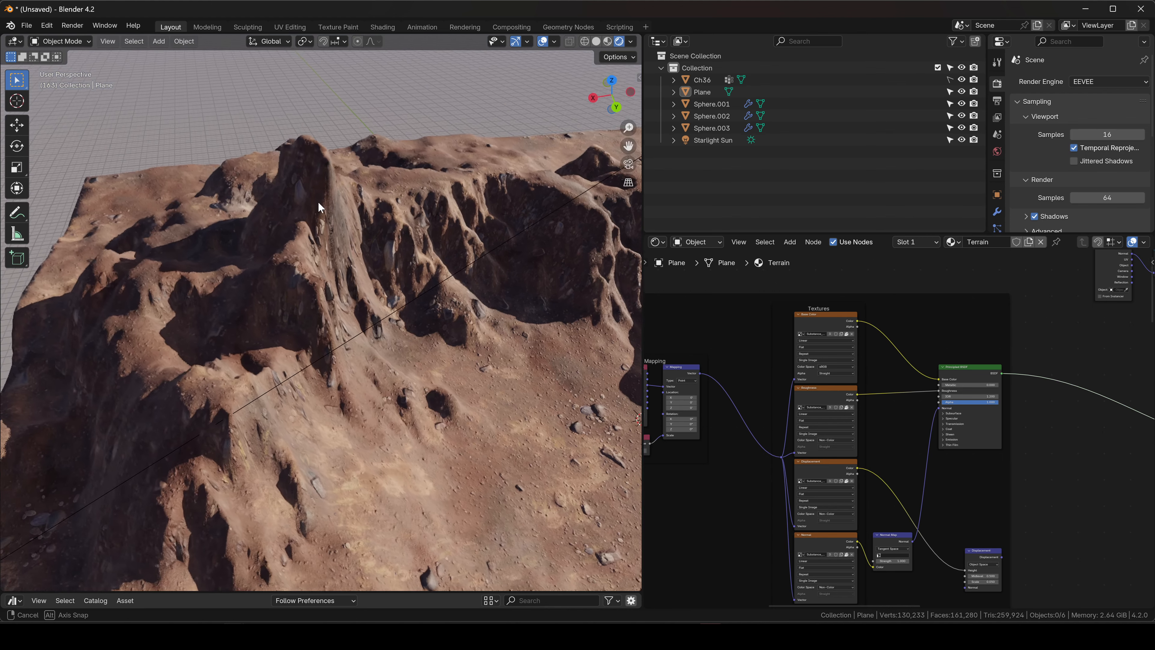
scroll(359, 254, "down", 4)
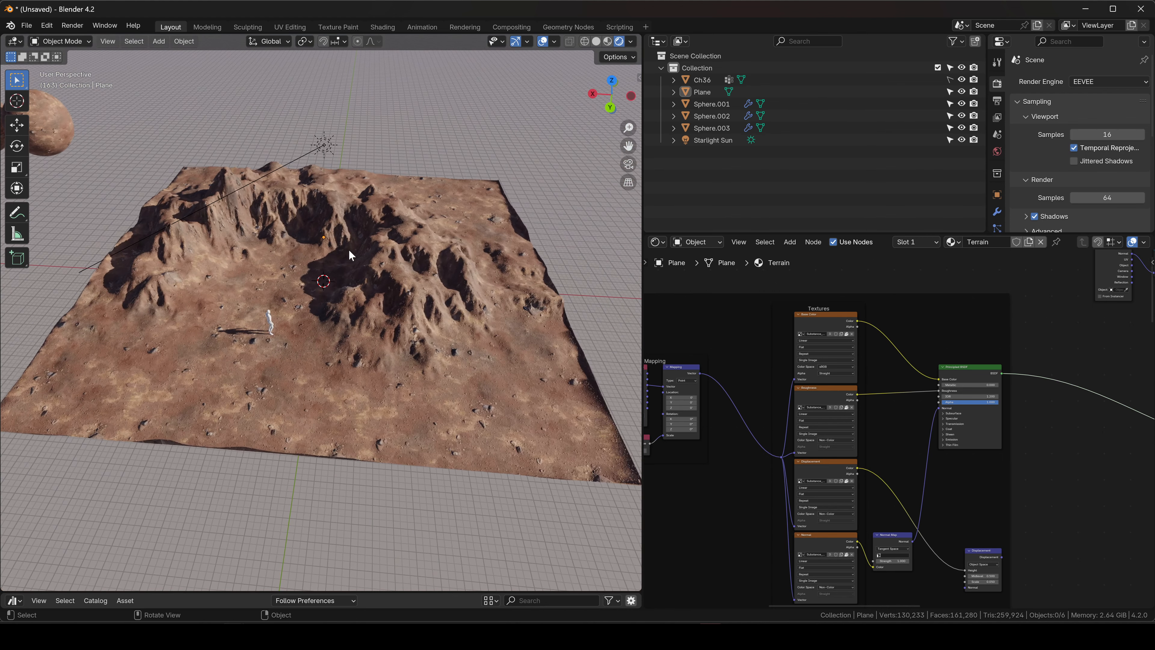
middle_click_drag(348, 249, 415, 297)
scroll(412, 304, "up", 3)
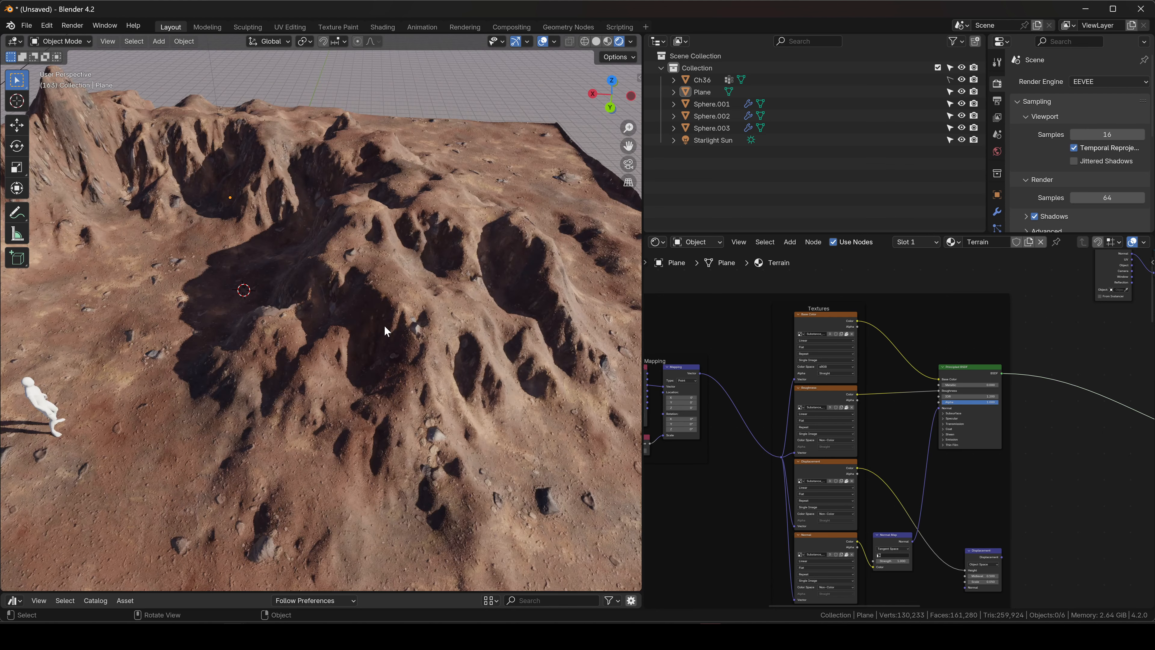
- Apply all transforms to the terrain plane and set its origin to its geometry
left_click(384, 318)
scroll(384, 316, "down", 4)
scroll(353, 324, "up", 2)
key("ctrl+a")
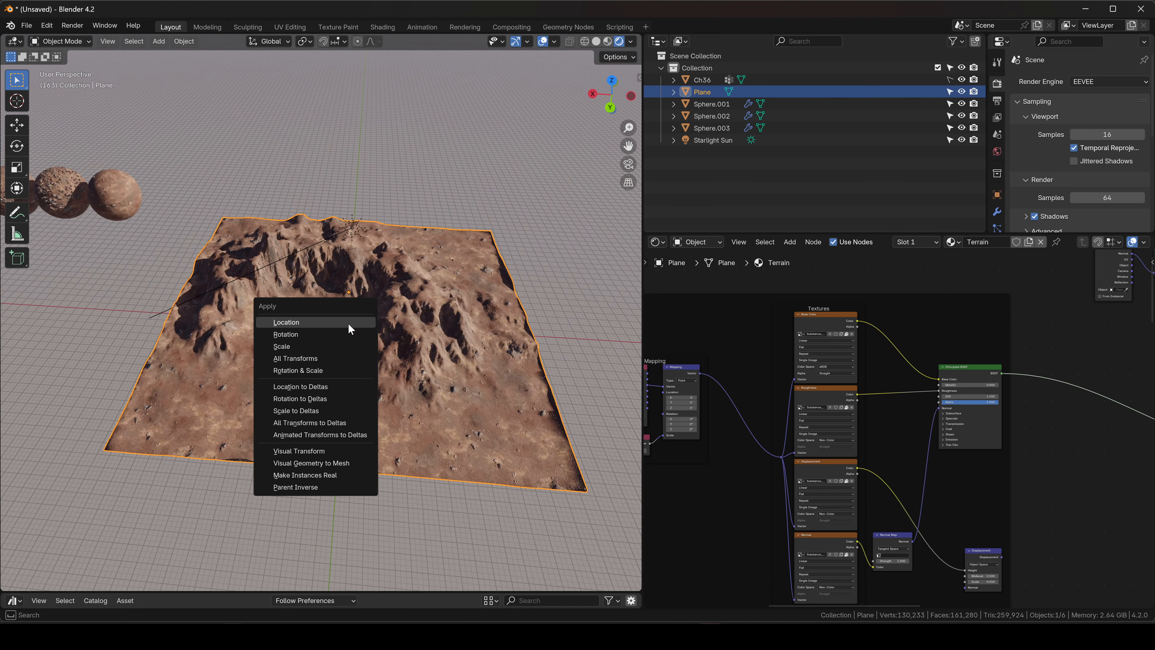
left_click(301, 358)
right_click(434, 316)
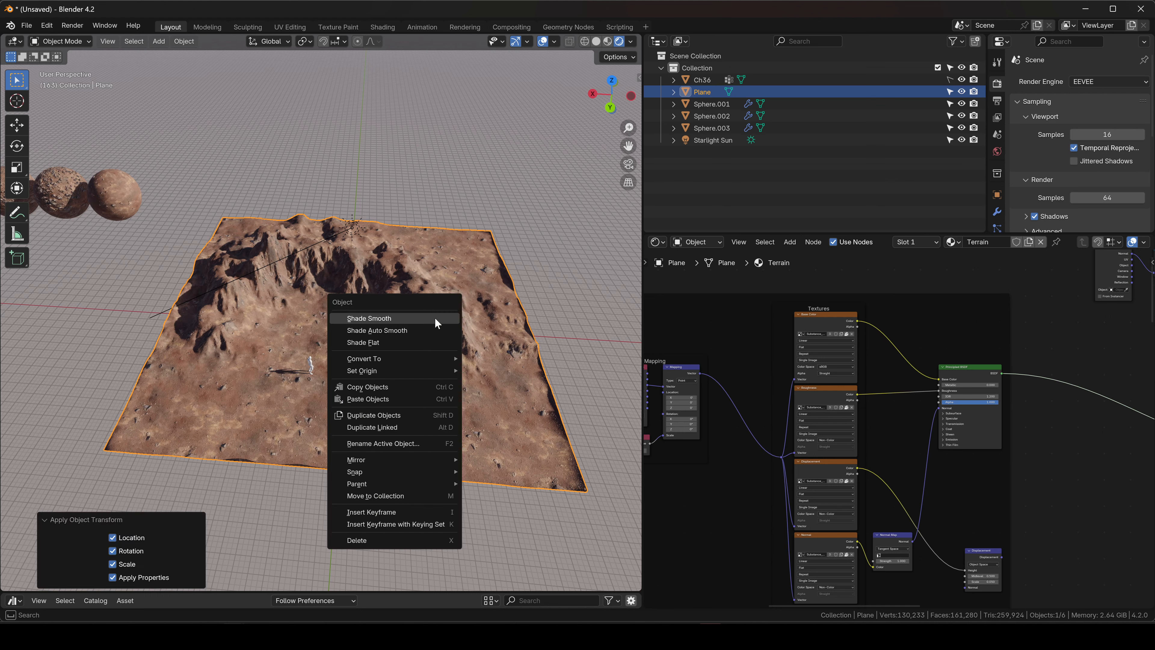
mouse_move(376, 370)
left_click(492, 382)
scroll(283, 266, "up", 6)
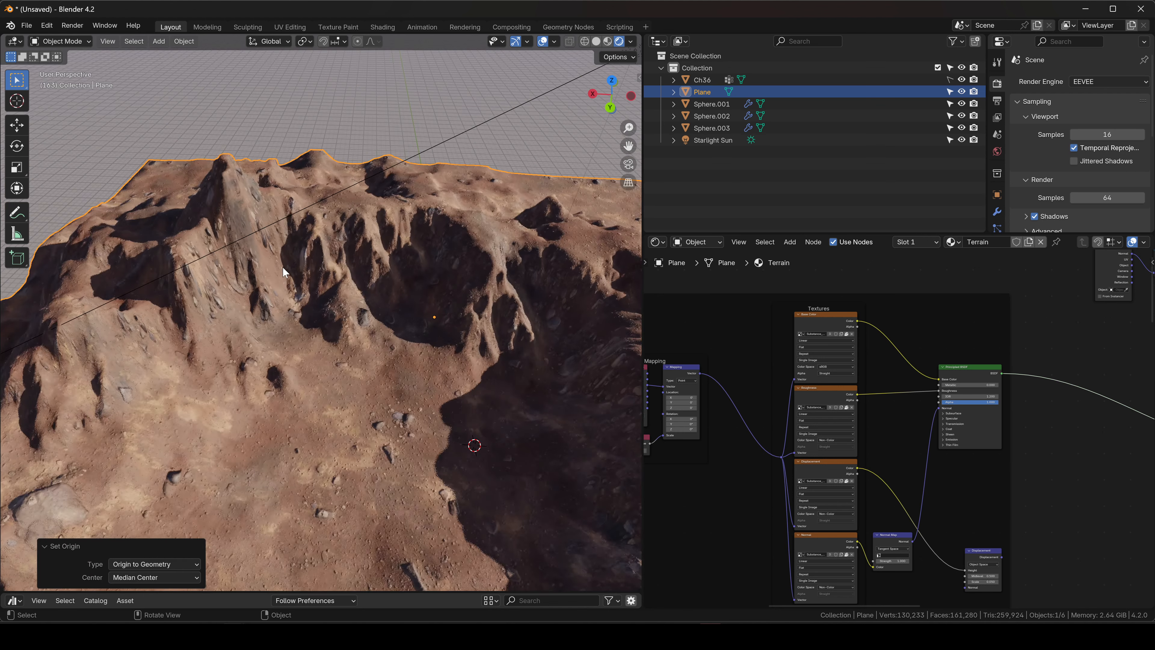
- Adjust the slope mask's Color Ramp, placing the white stop at about 0.49 and the black stop slightly beyond it
middle_click_drag(282, 266, 264, 250)
scroll(987, 346, "down", 6)
middle_click_drag(1132, 336, 909, 406)
scroll(931, 352, "up", 15)
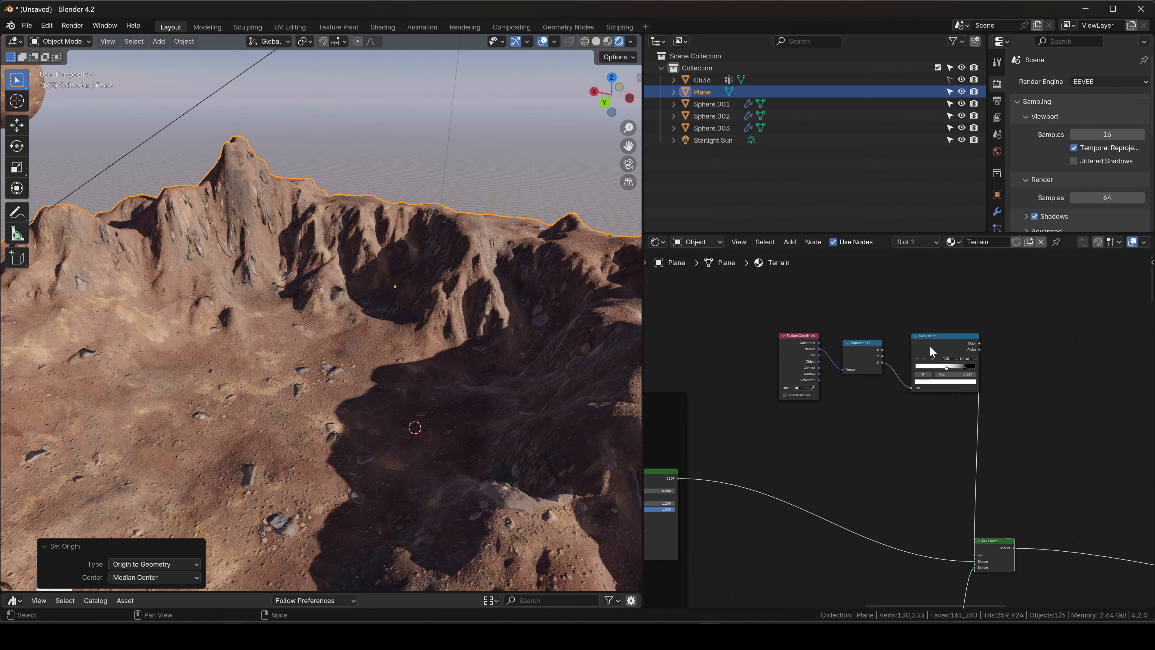
scroll(944, 376, "up", 2)
left_click_drag(936, 370, 887, 371)
left_click_drag(989, 370, 965, 373)
left_click_drag(892, 369, 933, 369)
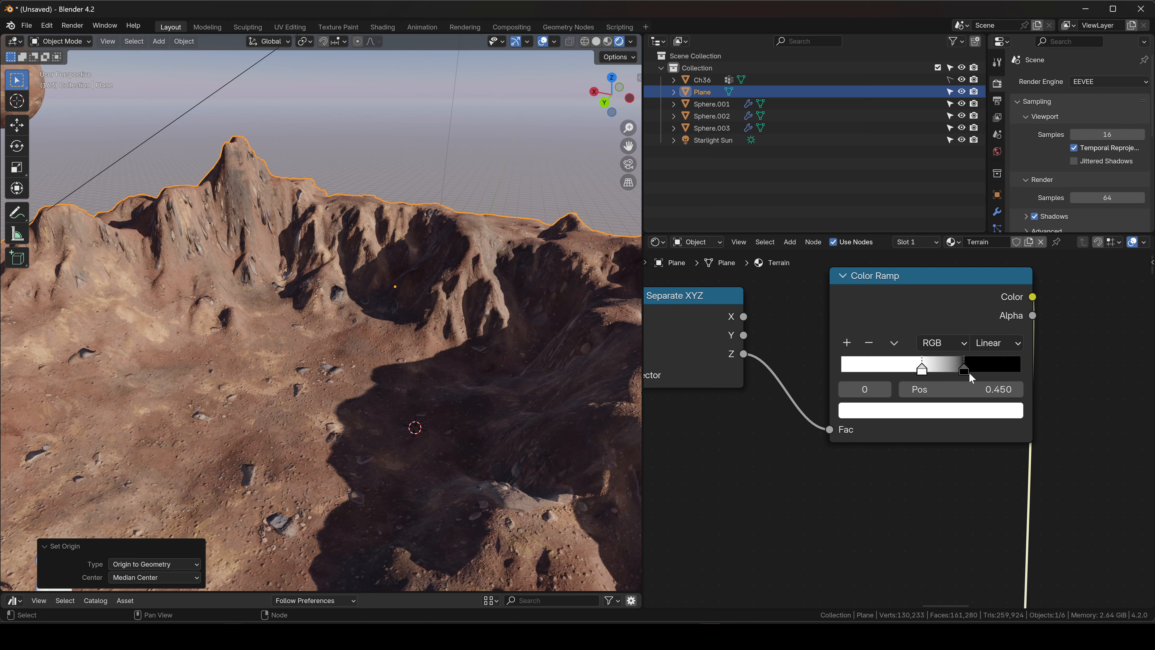
mouse_move(963, 376)
left_mouse_down()
mouse_move(952, 375)
mouse_move(965, 376)
left_mouse_up()
left_click_drag(965, 373, 934, 368)
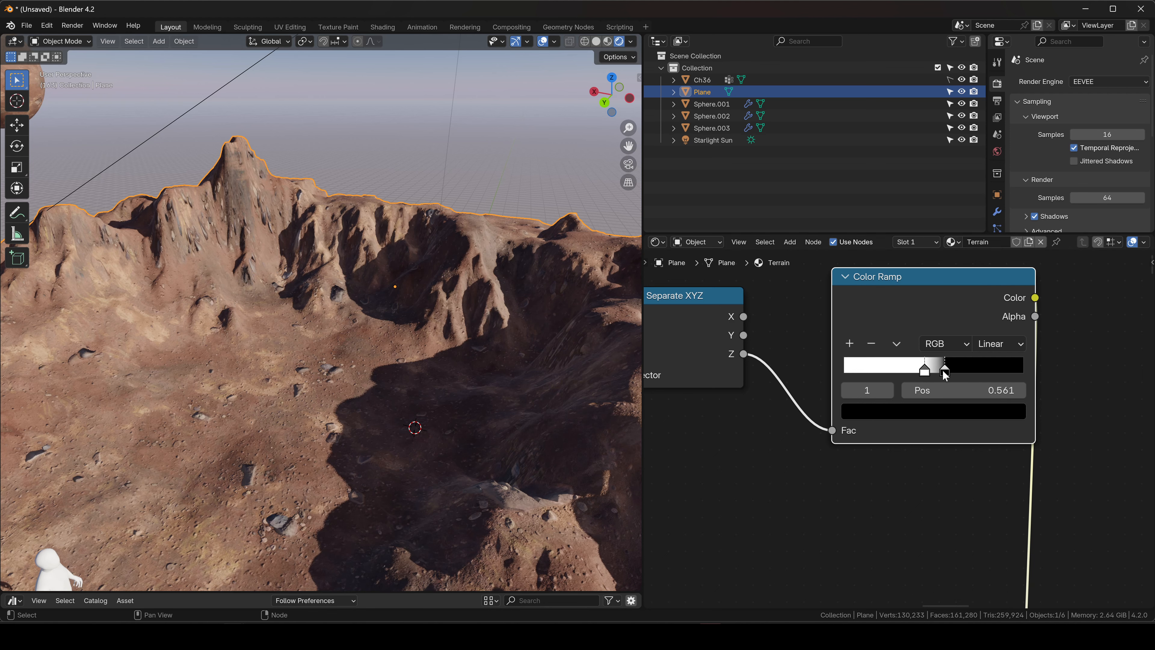
mouse_move(945, 374)
left_mouse_down()
mouse_move(969, 375)
mouse_move(931, 373)
left_mouse_up()
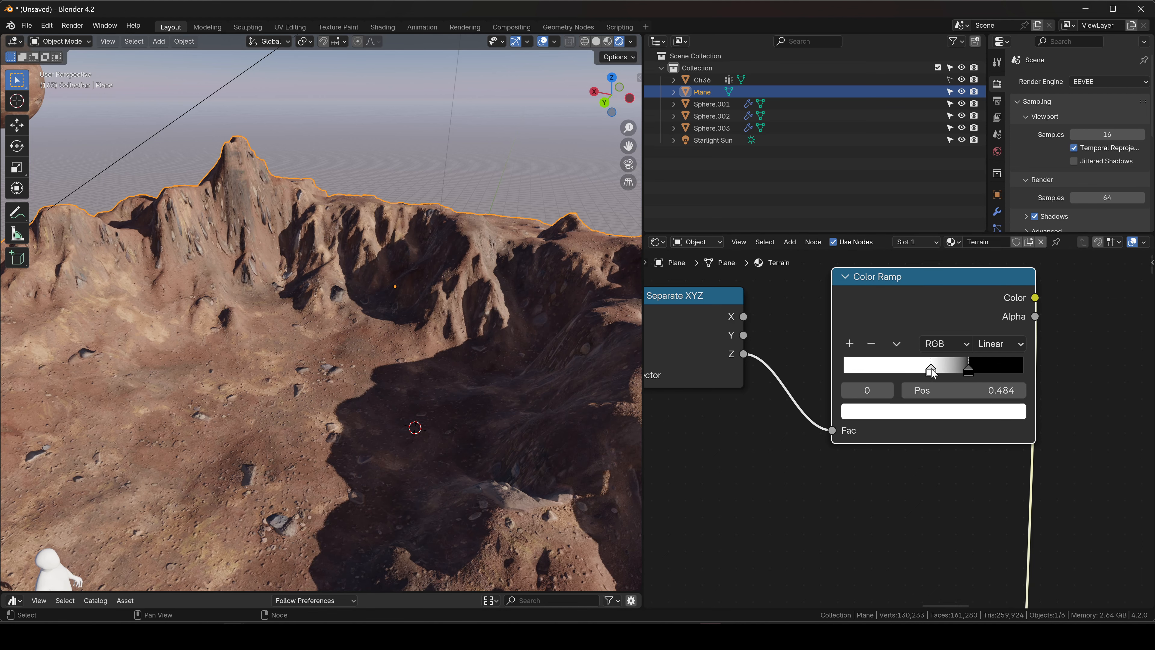
- Flip the slope mask's Color Ramp and place its black stop at 0.261, with the white stop close beyond it
scroll(318, 282, "down", 9)
left_click(409, 190)
middle_click_drag(409, 190, 418, 214)
scroll(376, 249, "up", 7)
middle_click_drag(403, 255, 410, 241)
scroll(412, 246, "down", 3)
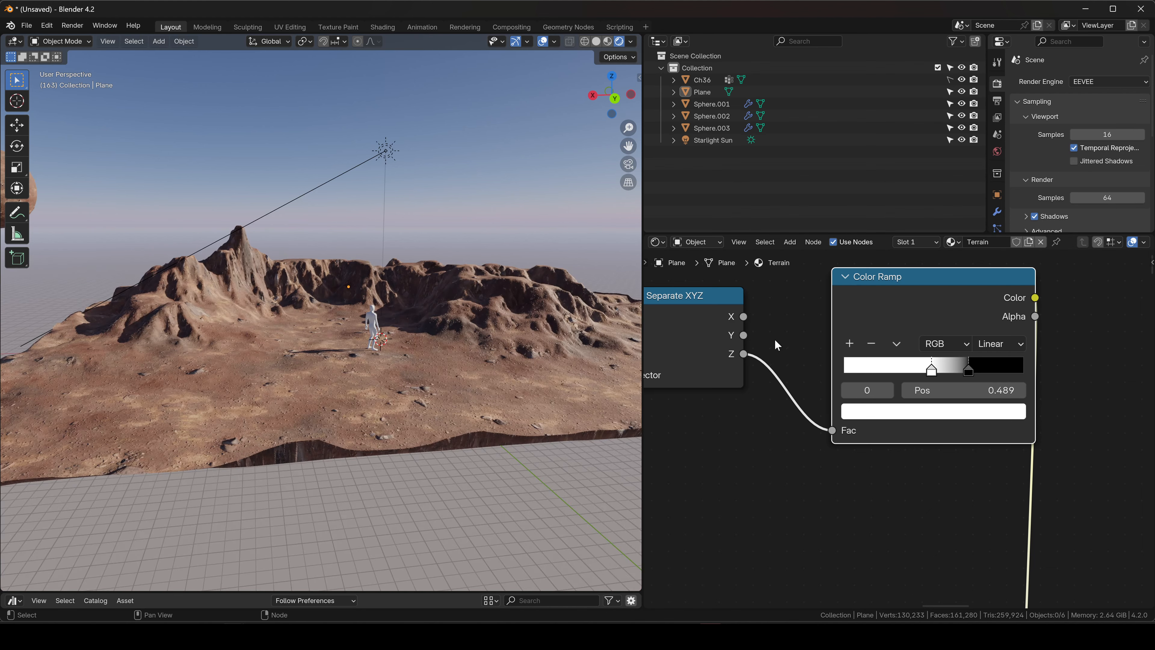
left_click_drag(930, 373, 888, 373)
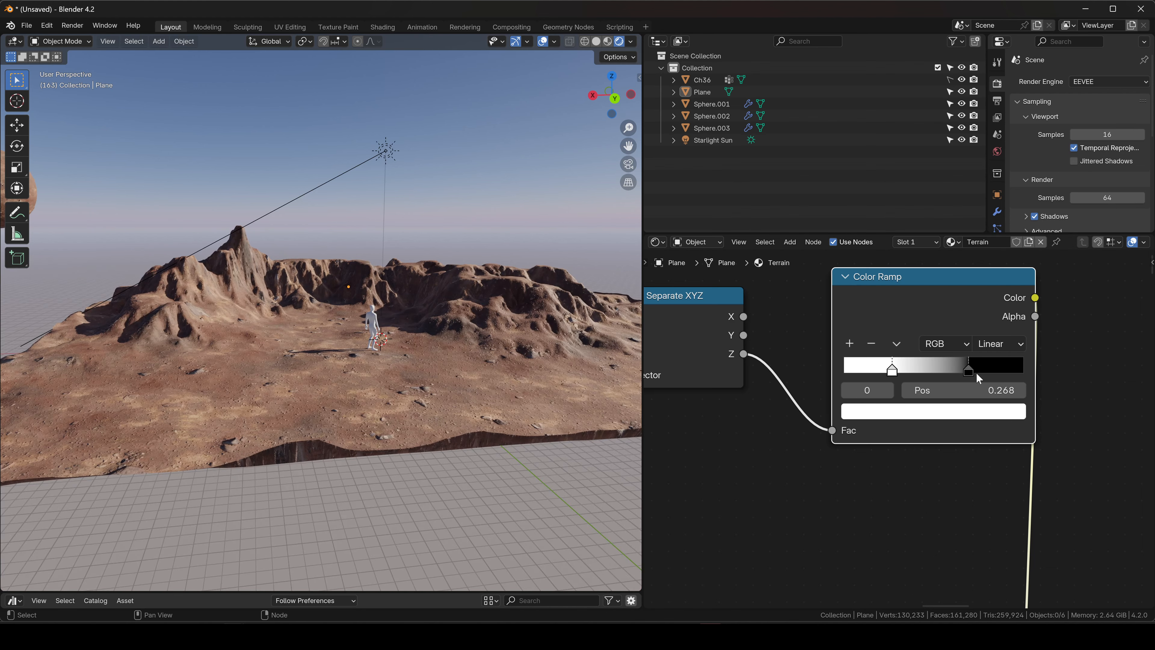
left_click_drag(978, 377, 890, 372)
middle_click_drag(282, 237, 284, 299)
scroll(744, 367, "down", 6)
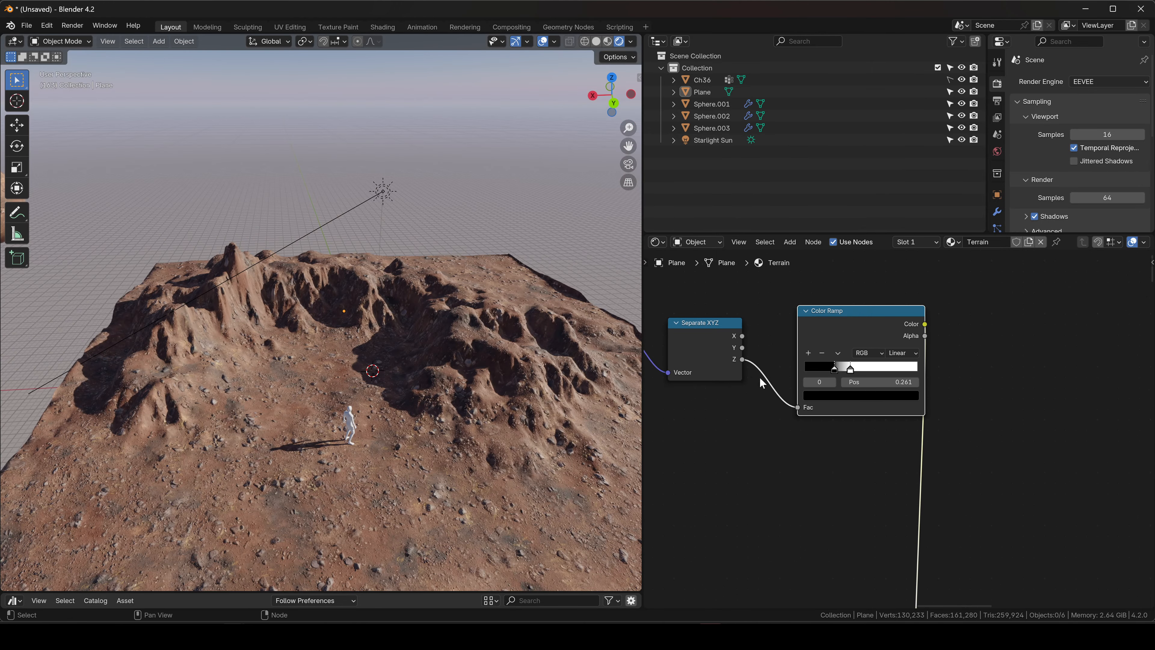
- Feed the Separate XYZ node from the Texture Coordinate's Generated output instead of Normal
middle_click_drag(763, 381, 942, 432)
scroll(827, 397, "up", 6)
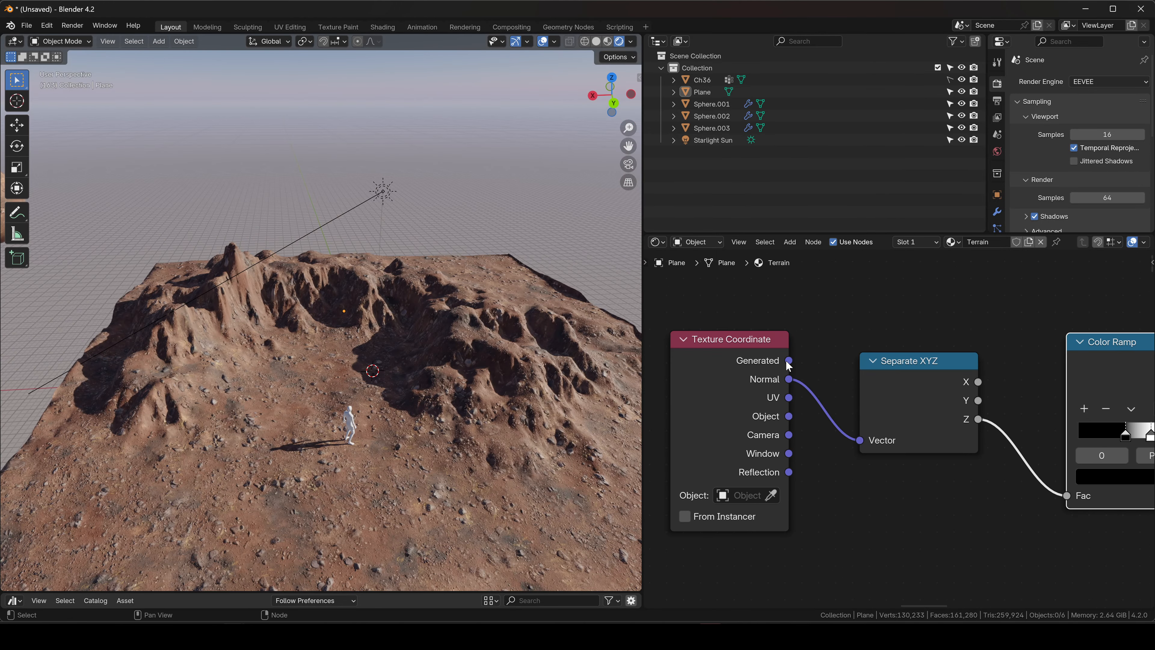
left_click_drag(789, 361, 859, 440)
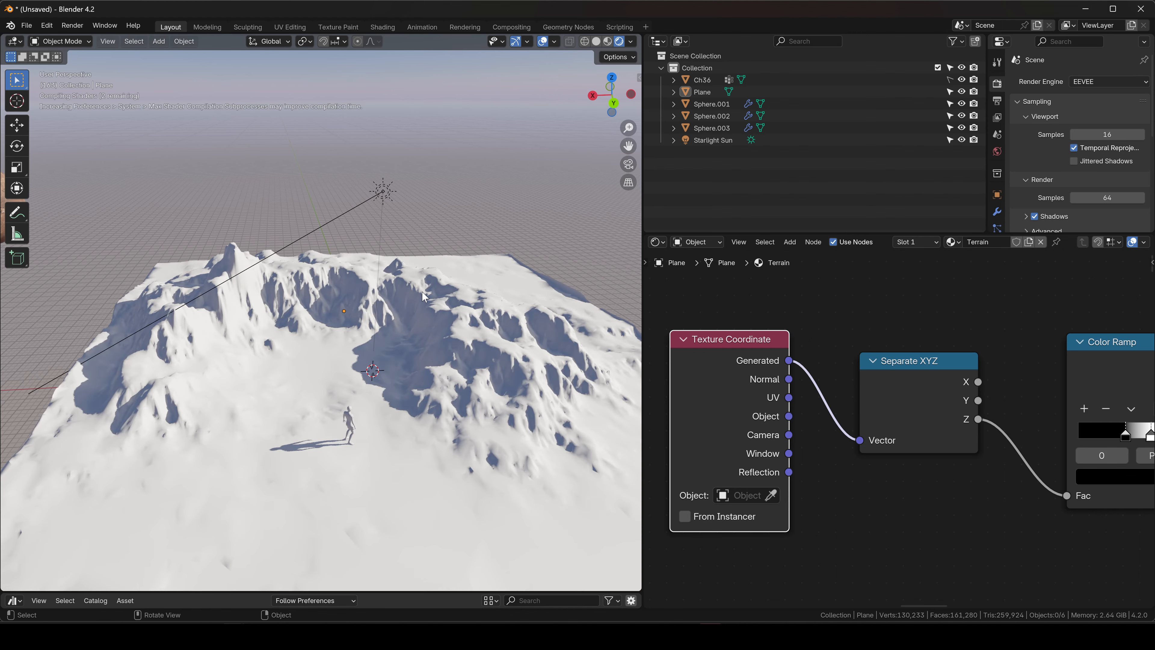
mouse_move(433, 295)
middle_mouse_down()
mouse_move(416, 294)
mouse_move(424, 285)
middle_mouse_up()
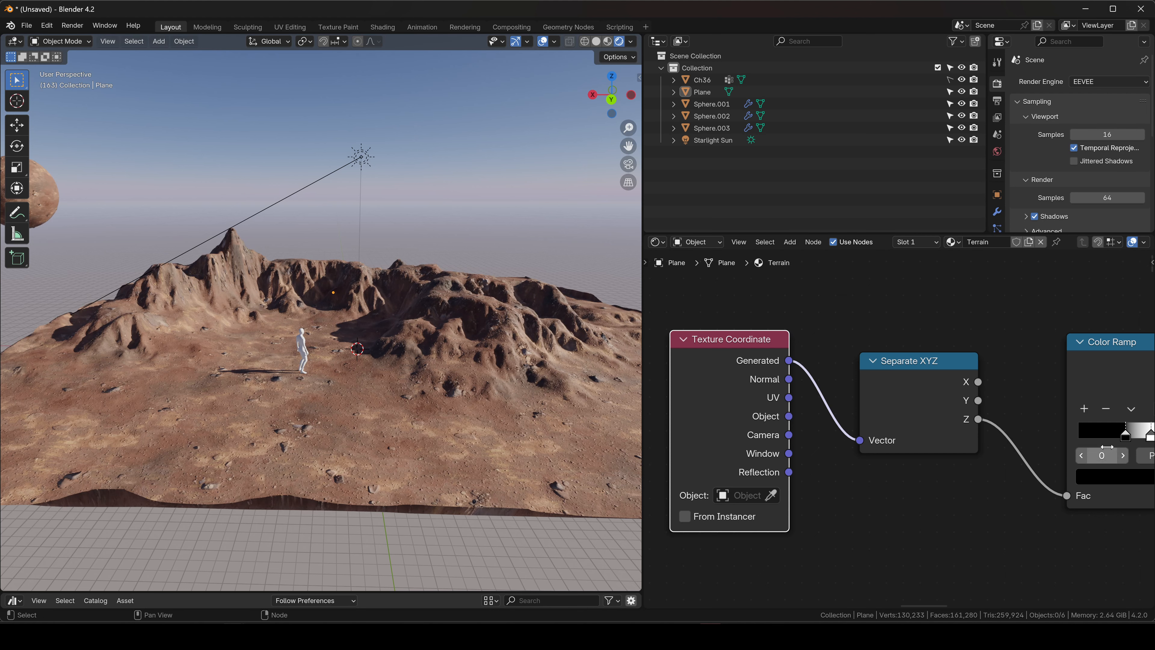
- Flip the height mask's Color Ramp and set its black stop to 0.534 and its white stop to 0.082
middle_click_drag(1107, 447, 886, 441)
left_click_drag(918, 442, 1008, 441)
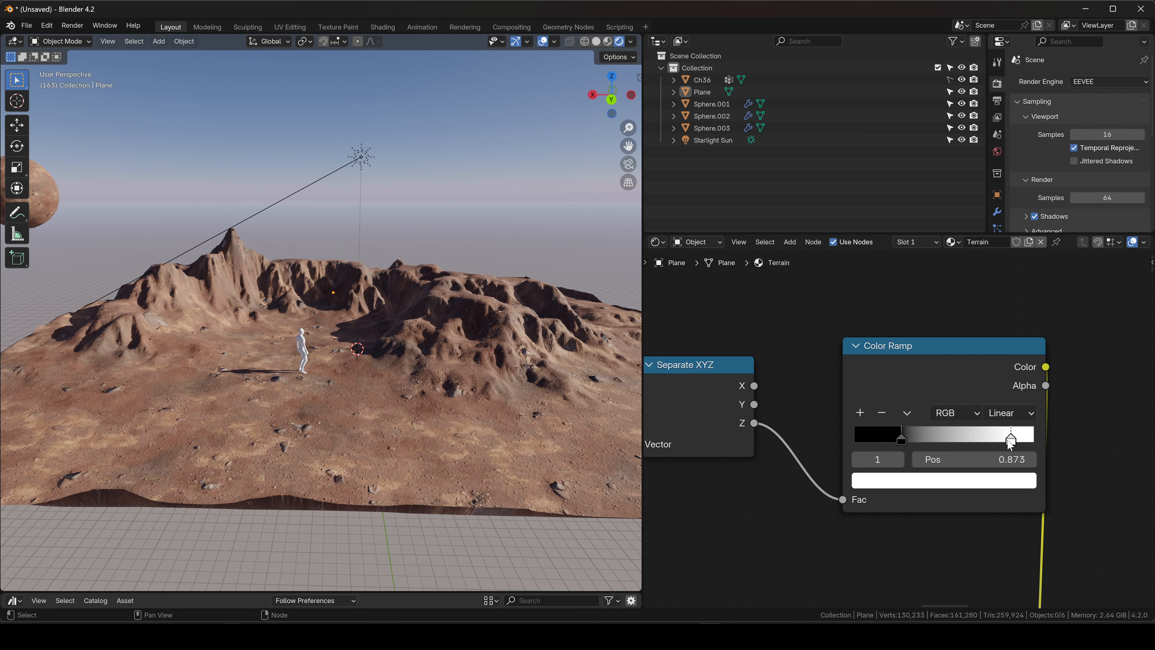
left_click_drag(898, 439, 964, 443)
mouse_move(1009, 441)
left_mouse_down()
mouse_move(1019, 439)
mouse_move(848, 439)
mouse_move(877, 442)
left_mouse_up()
mouse_move(1008, 440)
left_mouse_down()
mouse_move(869, 443)
mouse_move(947, 444)
left_mouse_up()
middle_click_drag(415, 249, 368, 314)
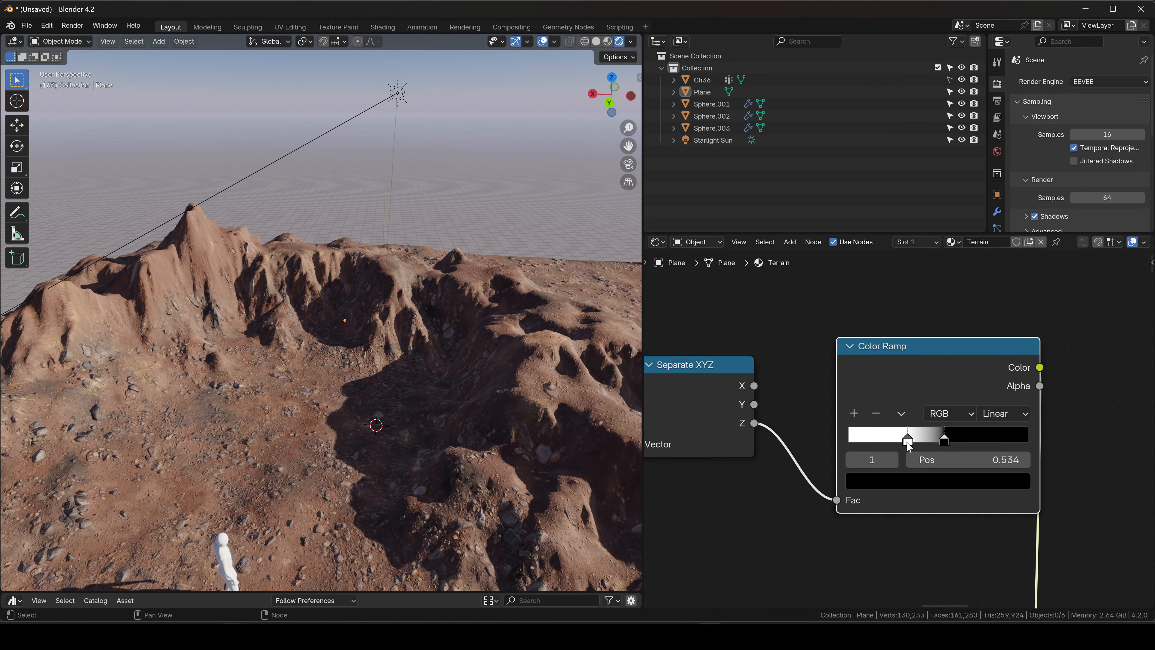
left_click_drag(907, 442, 862, 442)
- Examine the height-based blend across the whole terrain and the overall layout of the Terrain node tree
middle_click_drag(236, 256, 330, 330)
scroll(330, 330, "down", 10)
scroll(948, 462, "down", 6)
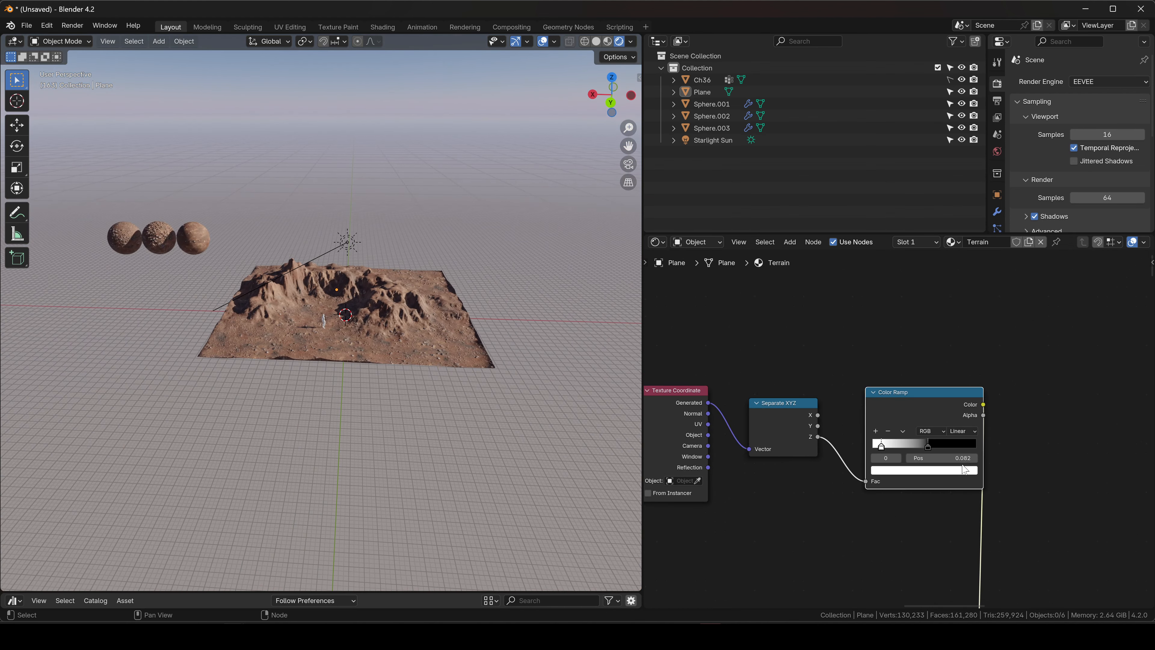
scroll(952, 462, "down", 6)
middle_click_drag(937, 491, 894, 376)
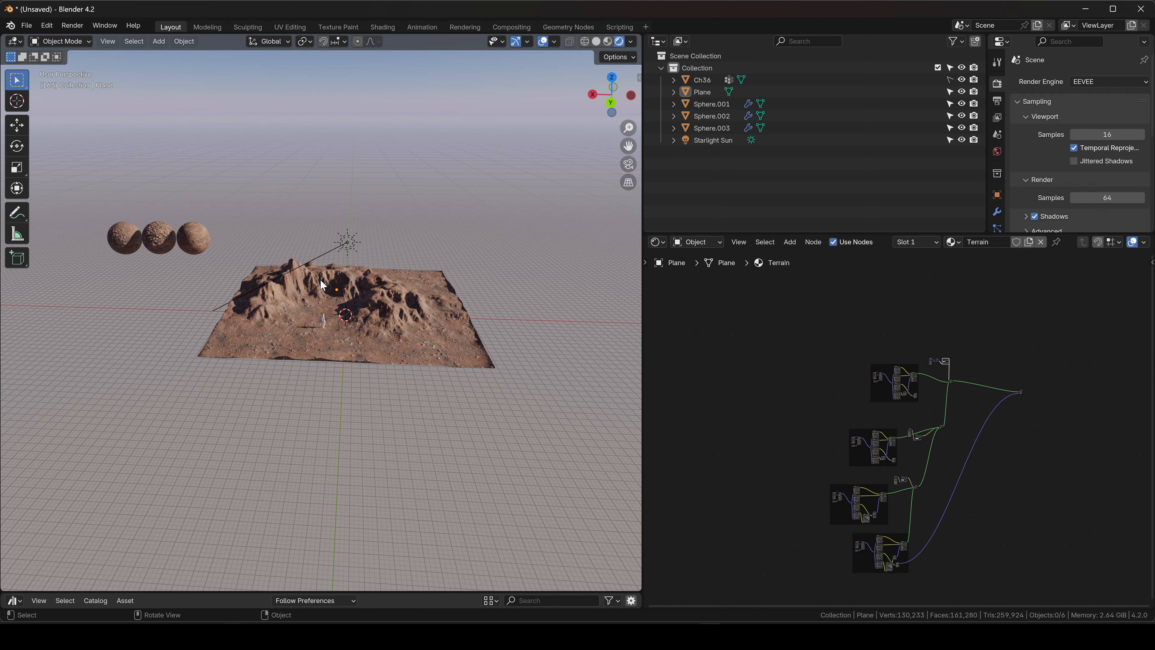
scroll(322, 285, "up", 6)
mouse_move(349, 307)
middle_mouse_down()
mouse_move(247, 293)
mouse_move(164, 326)
mouse_move(170, 358)
mouse_move(382, 270)
mouse_move(450, 281)
mouse_move(343, 307)
middle_mouse_up()
scroll(381, 277, "down", 8)
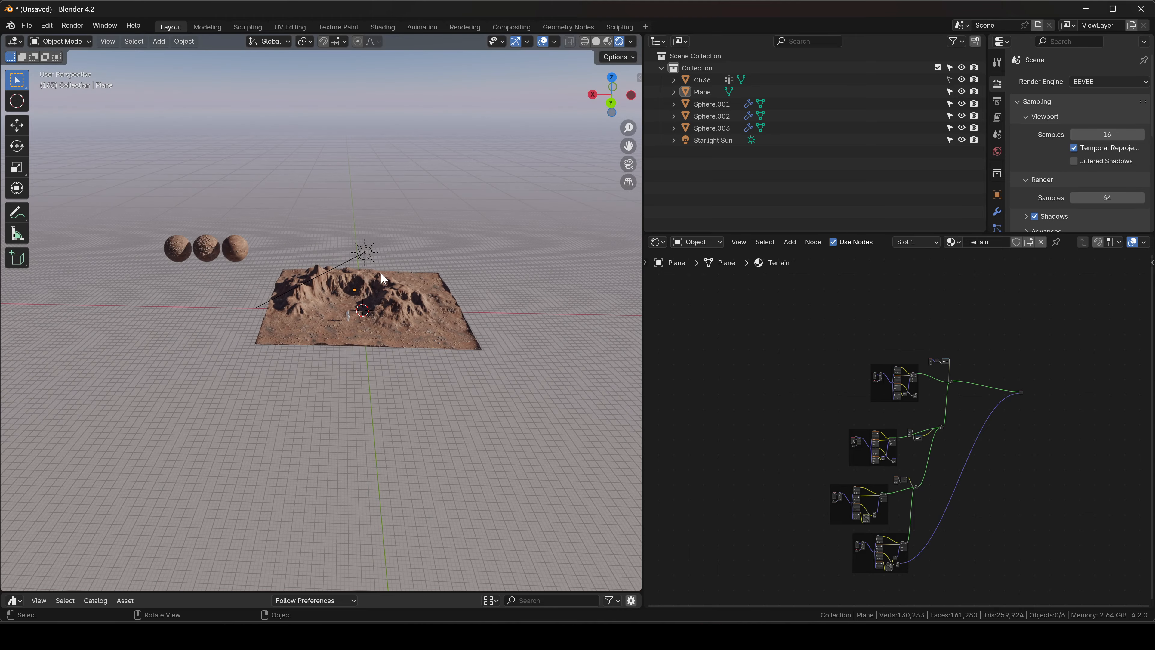
scroll(380, 273, "up", 5)
left_click(402, 310)
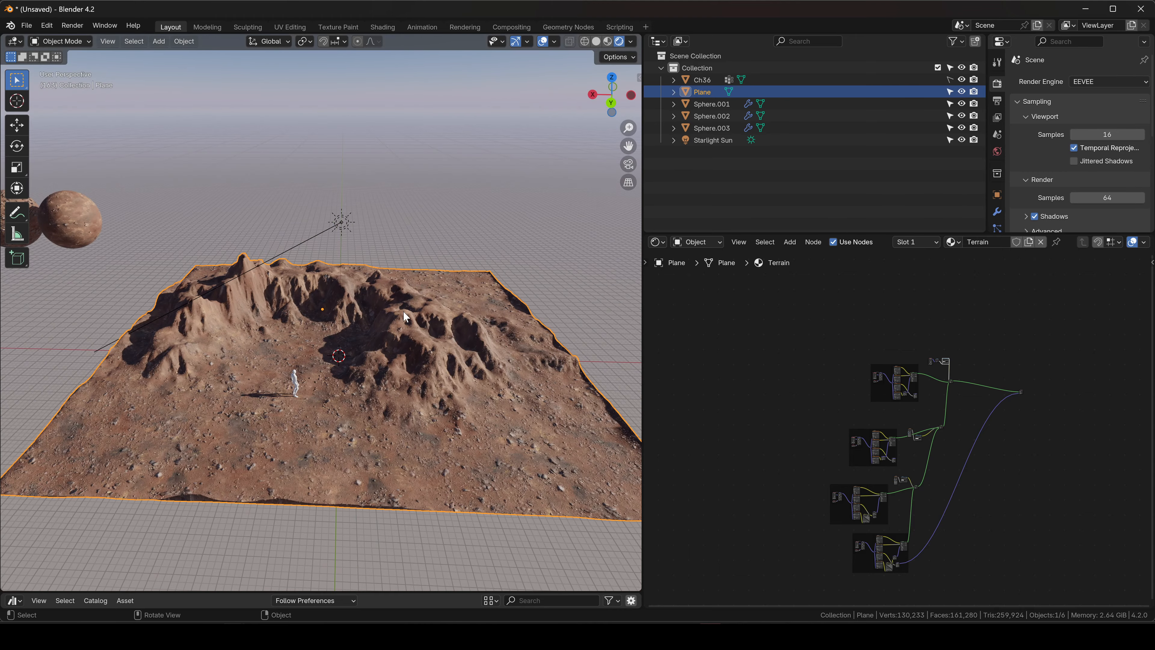
key("g")
middle_click_drag(394, 297, 394, 332, "alt")
scroll(394, 332, "down", 2, "alt")
middle_click_drag(382, 318, 468, 348, "alt+shift")
left_click(468, 353)
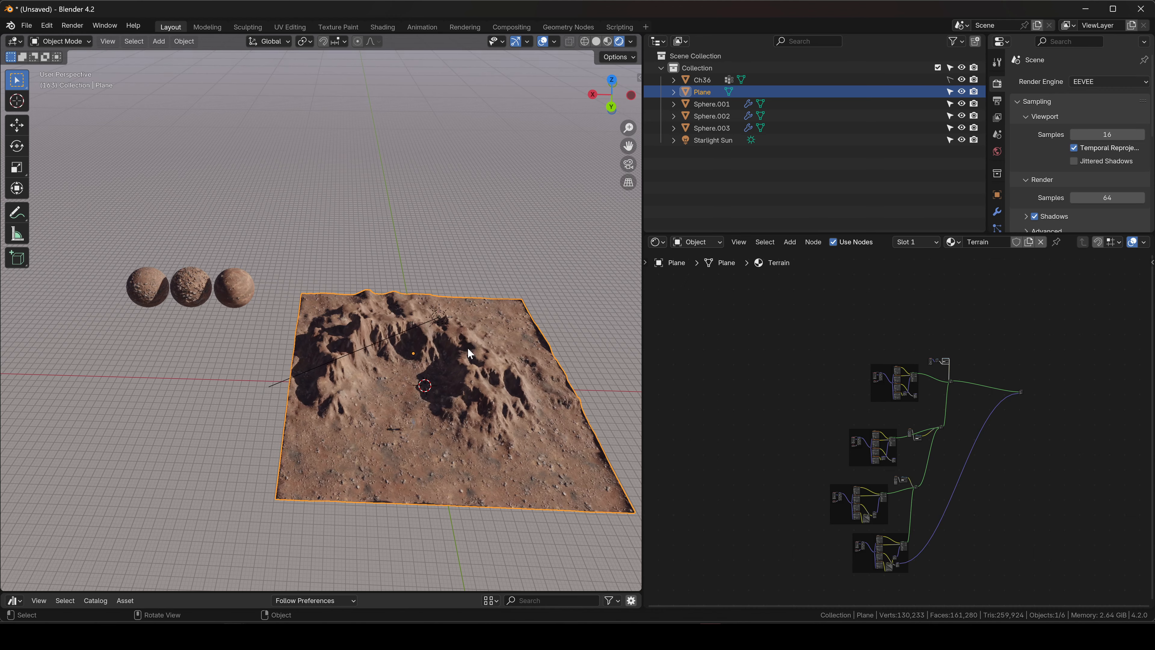
- Examine the textured terrain from low and high viewing angles and at close and far distances
middle_click_drag(431, 392, 444, 365)
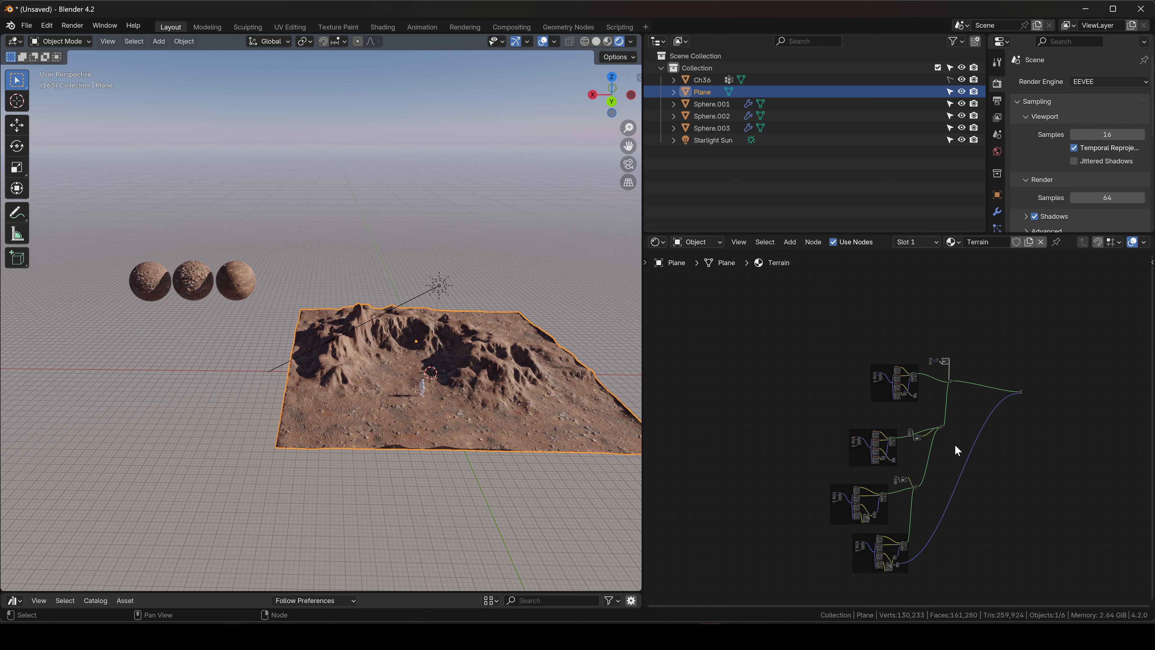
middle_click_drag(380, 442, 383, 395)
scroll(478, 342, "up", 5)
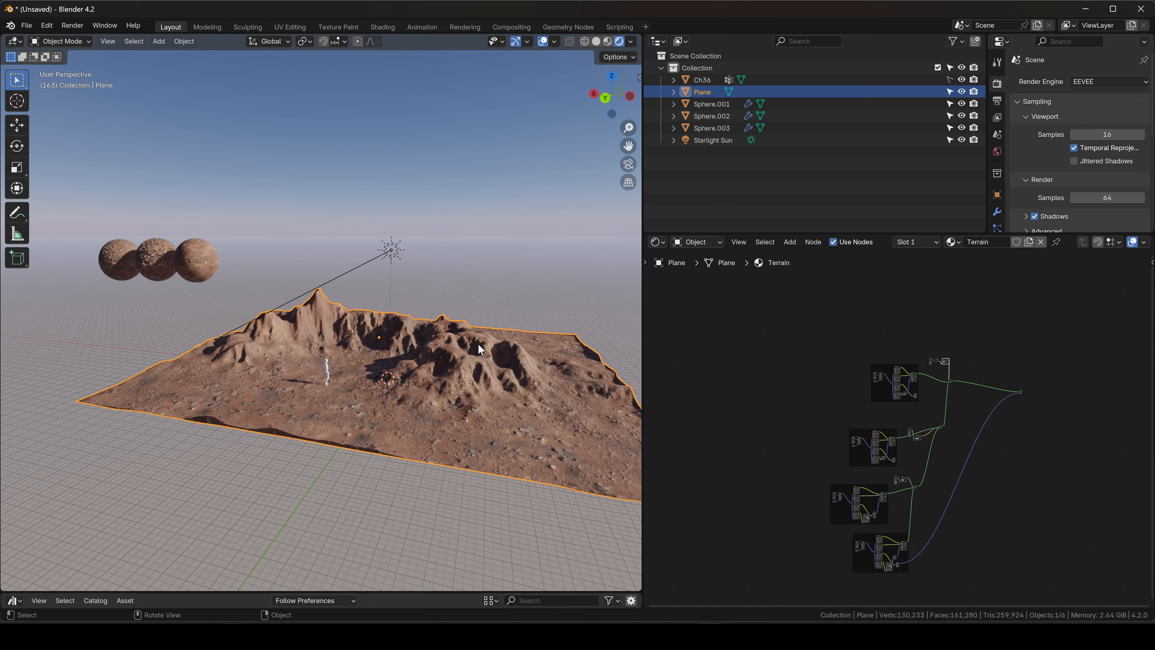
scroll(253, 345, "down", 6)
middle_click_drag(254, 344, 345, 315)
scroll(336, 327, "up", 4)
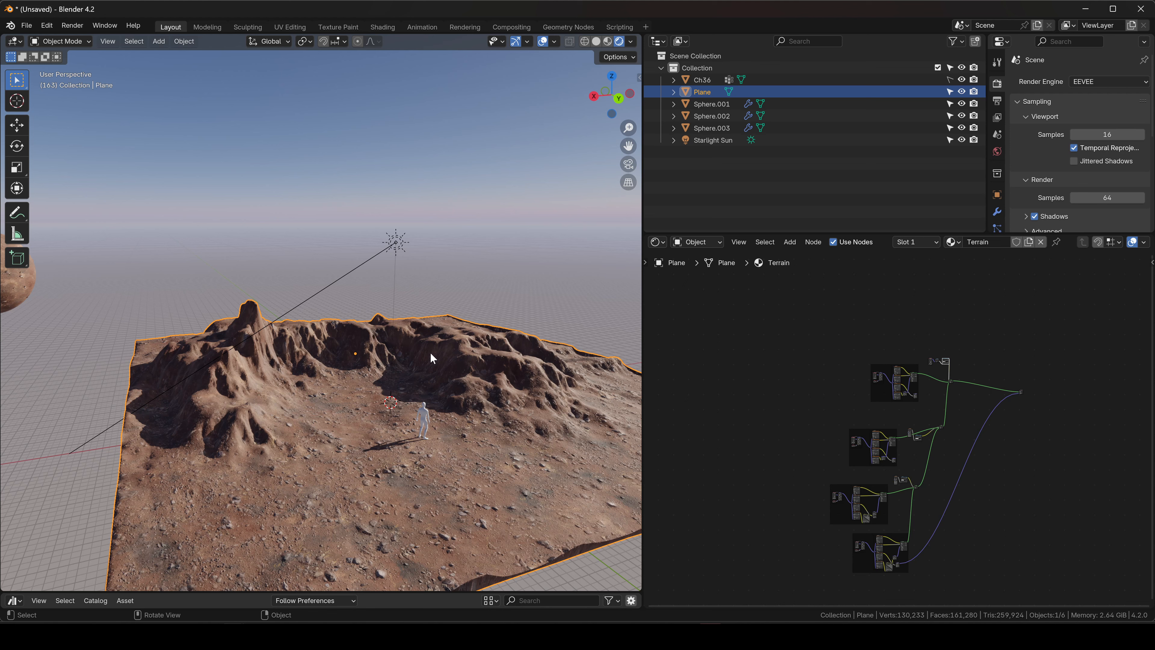
middle_click_drag(408, 371, 448, 374)
scroll(474, 402, "down", 4)
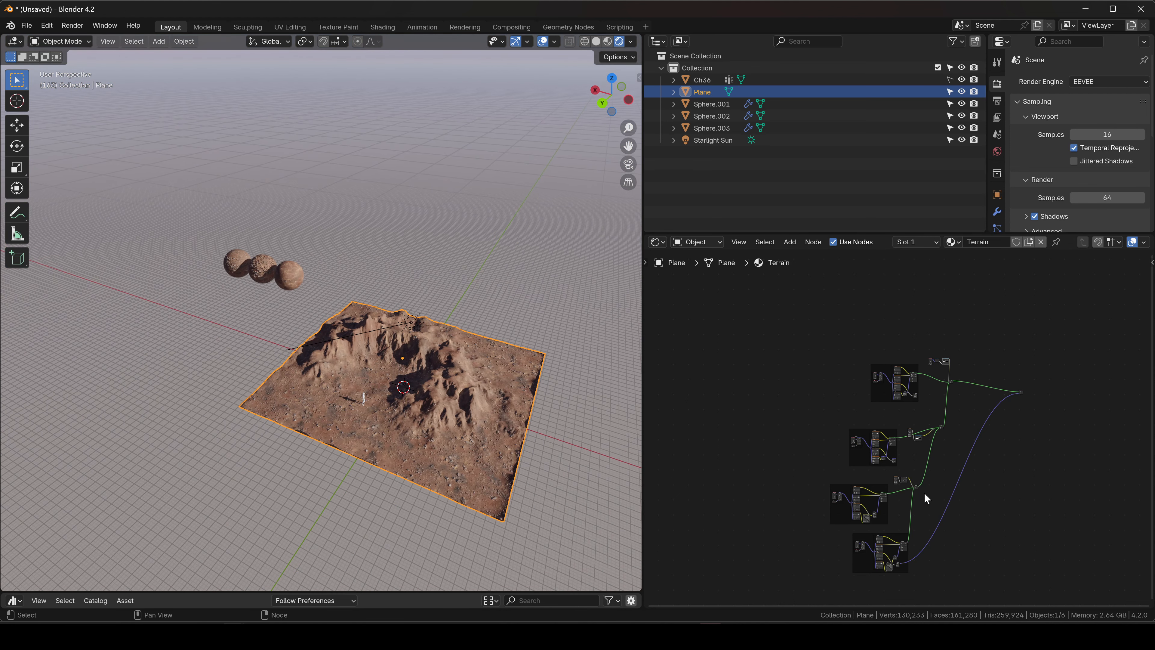